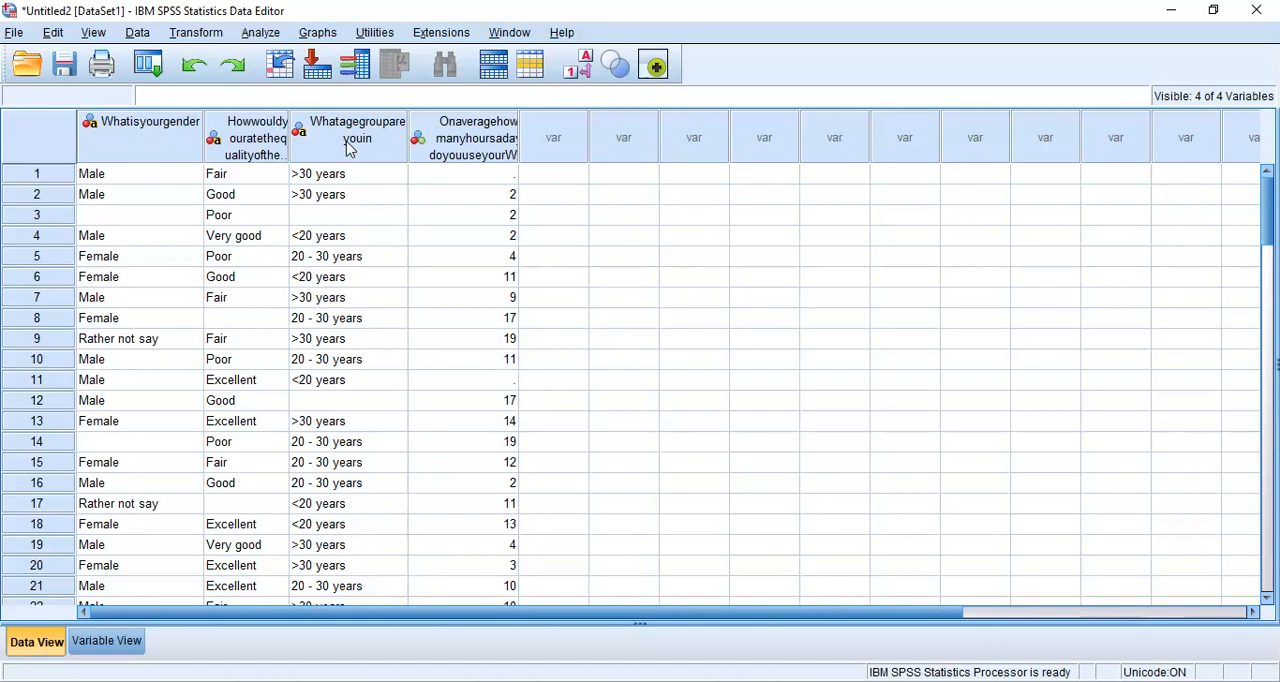
Start Automatic Recode and add the gender, Wi-Fi quality and age group string variables to the recode list
left_click_drag(115, 145, 303, 139)
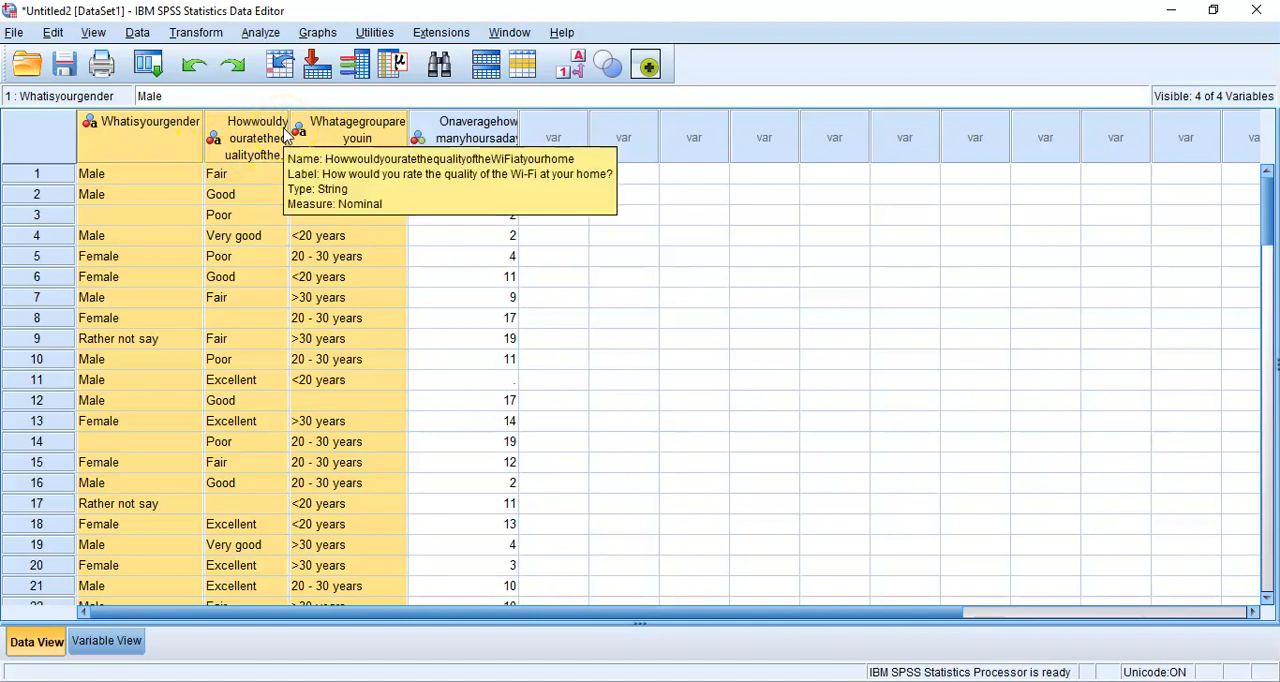
left_click(210, 37)
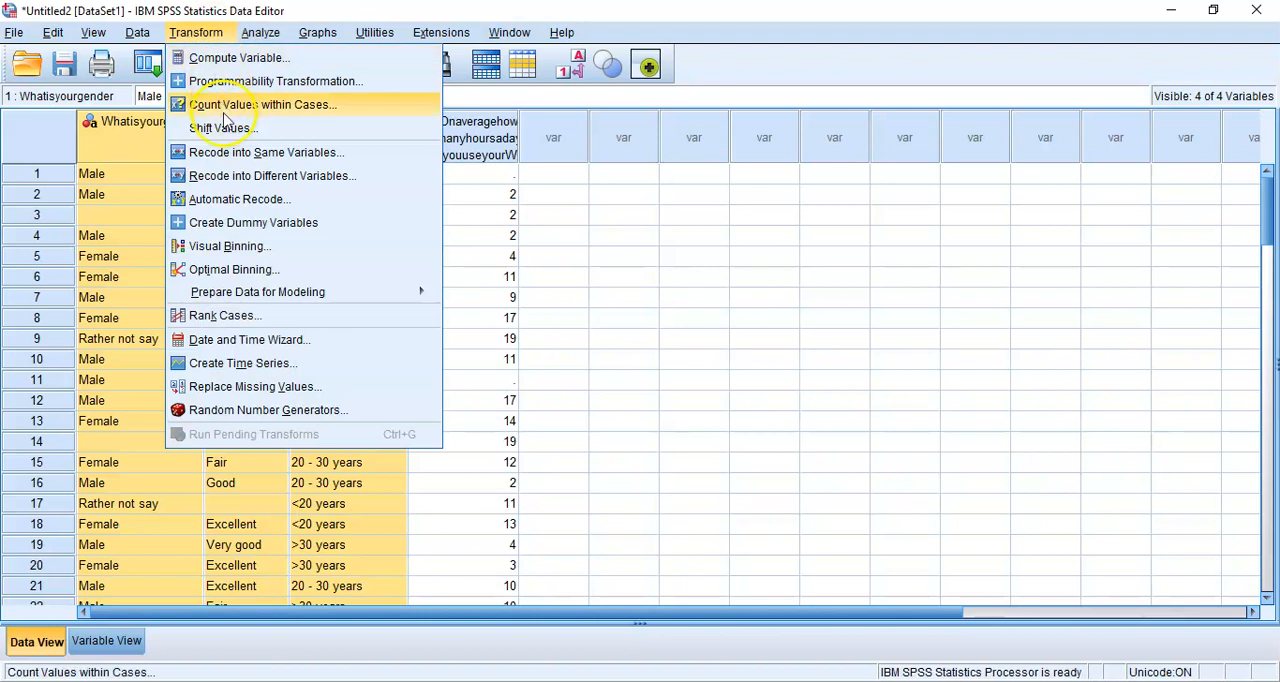
left_click(270, 201)
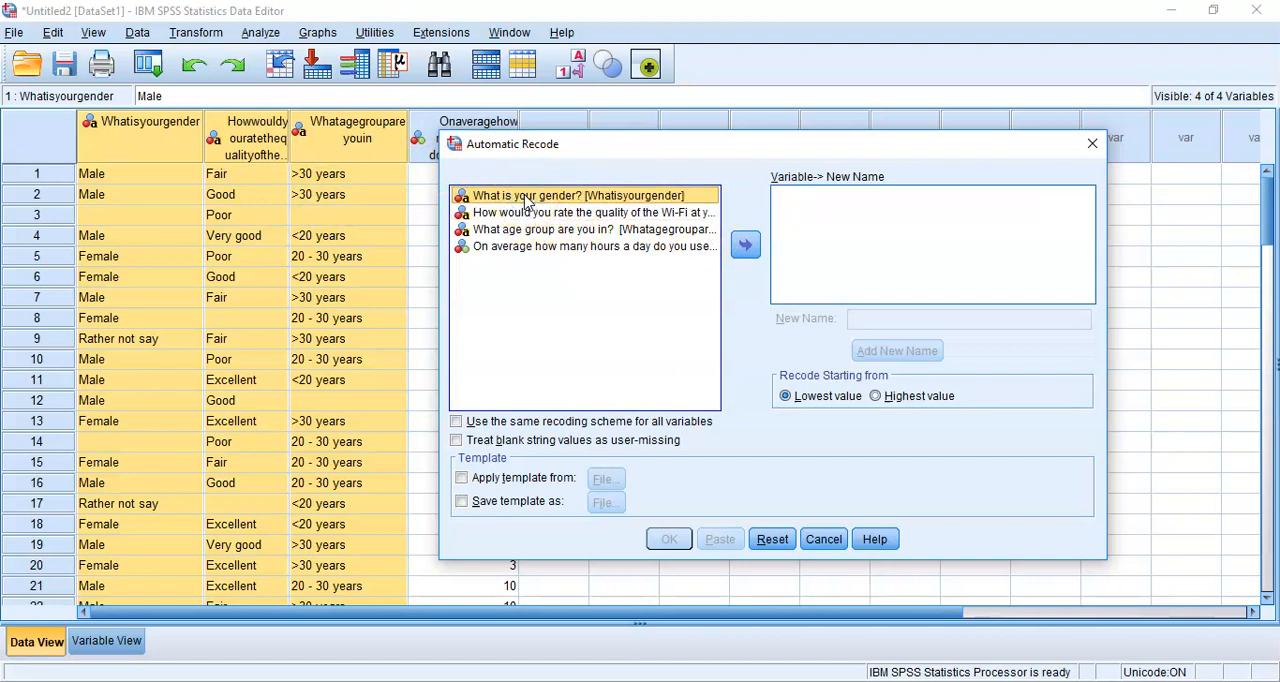
key("shift+Down")
key("shift+Down")
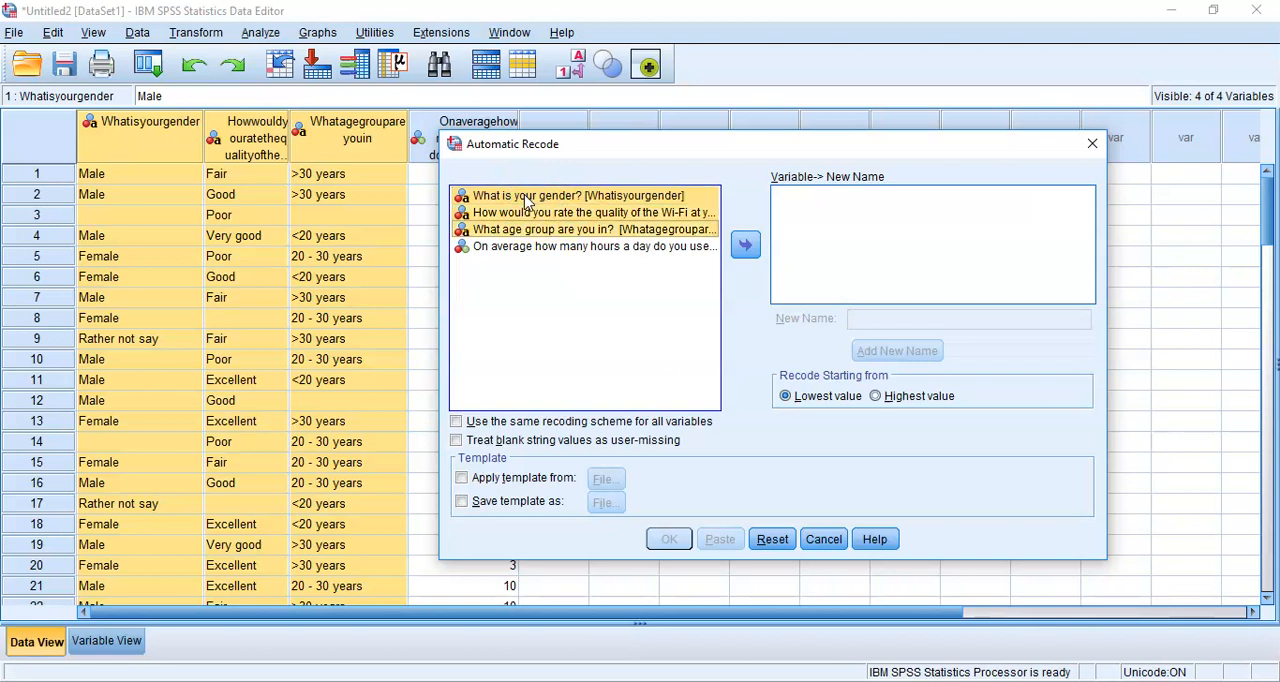
left_click(746, 246)
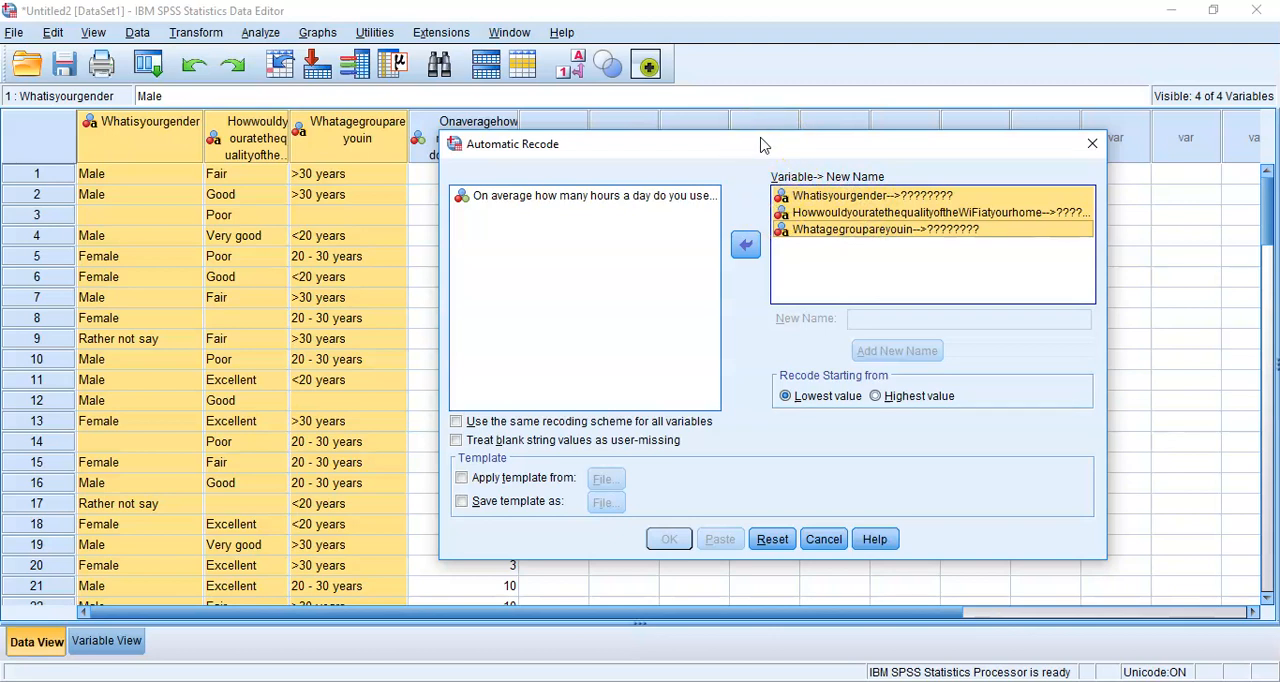
Assign the new name Q1 to the recoded gender variable Whatisyourgender
left_click(838, 199)
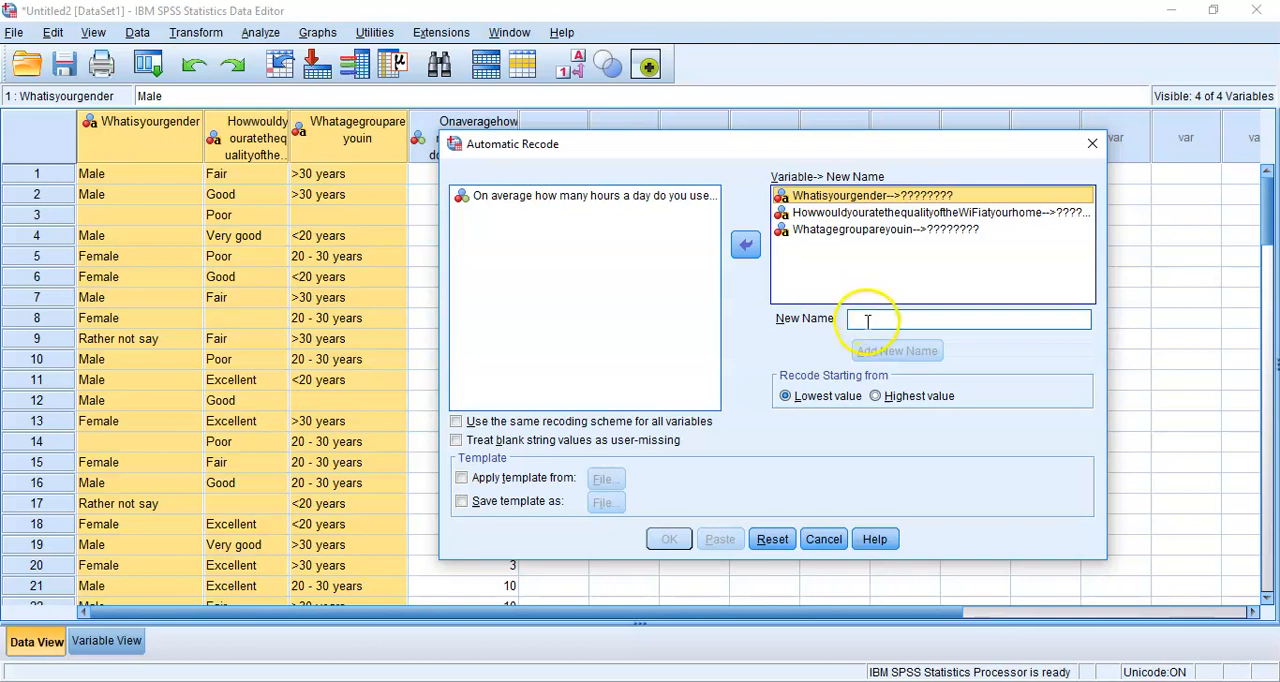
left_click(867, 320)
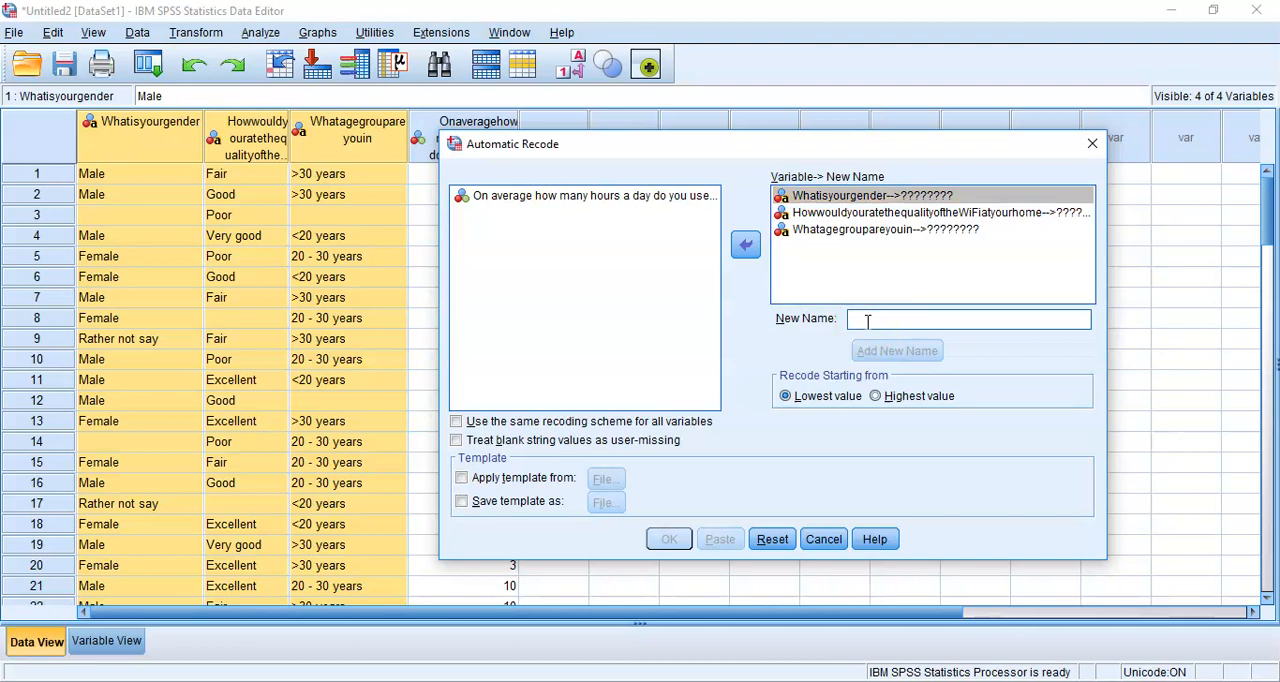
type("Q1")
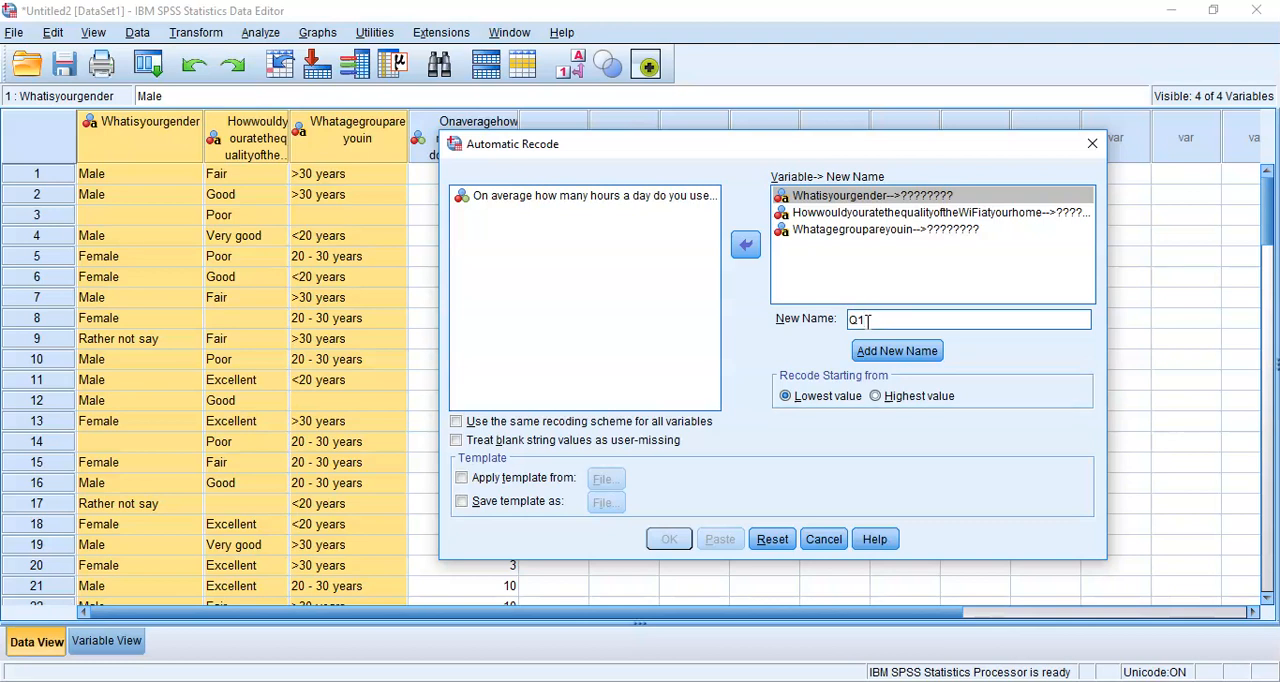
left_click(885, 350)
Assign the new name Q2 to the recoded Wi-Fi quality variable and Q3 to the recoded age group variable
left_click(957, 214)
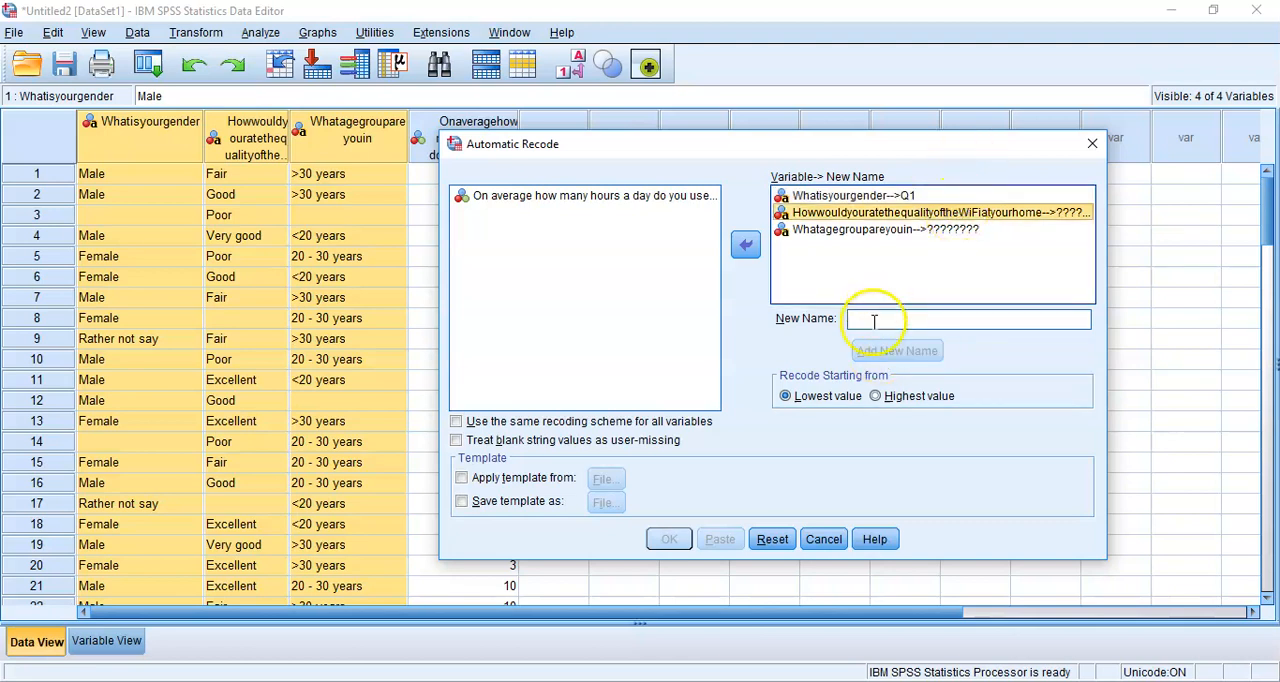
left_click(874, 320)
type("Q2")
left_click(894, 350)
left_click(922, 230)
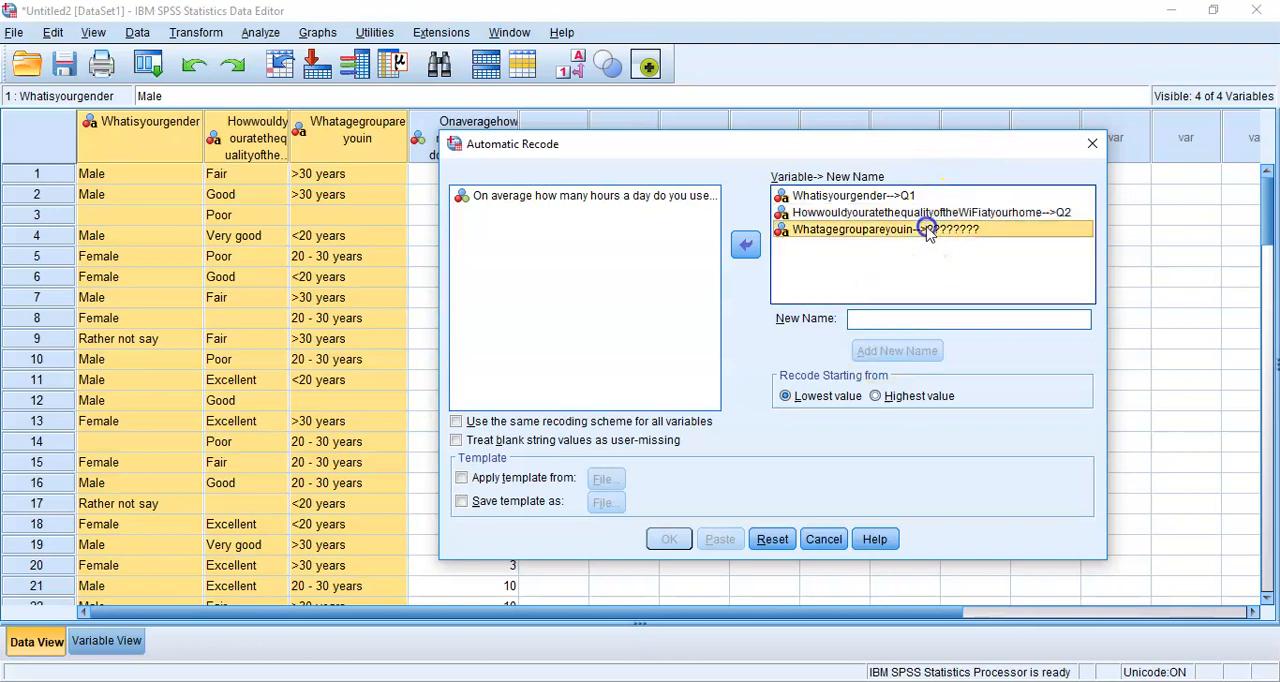
left_click(897, 318)
type("Q3")
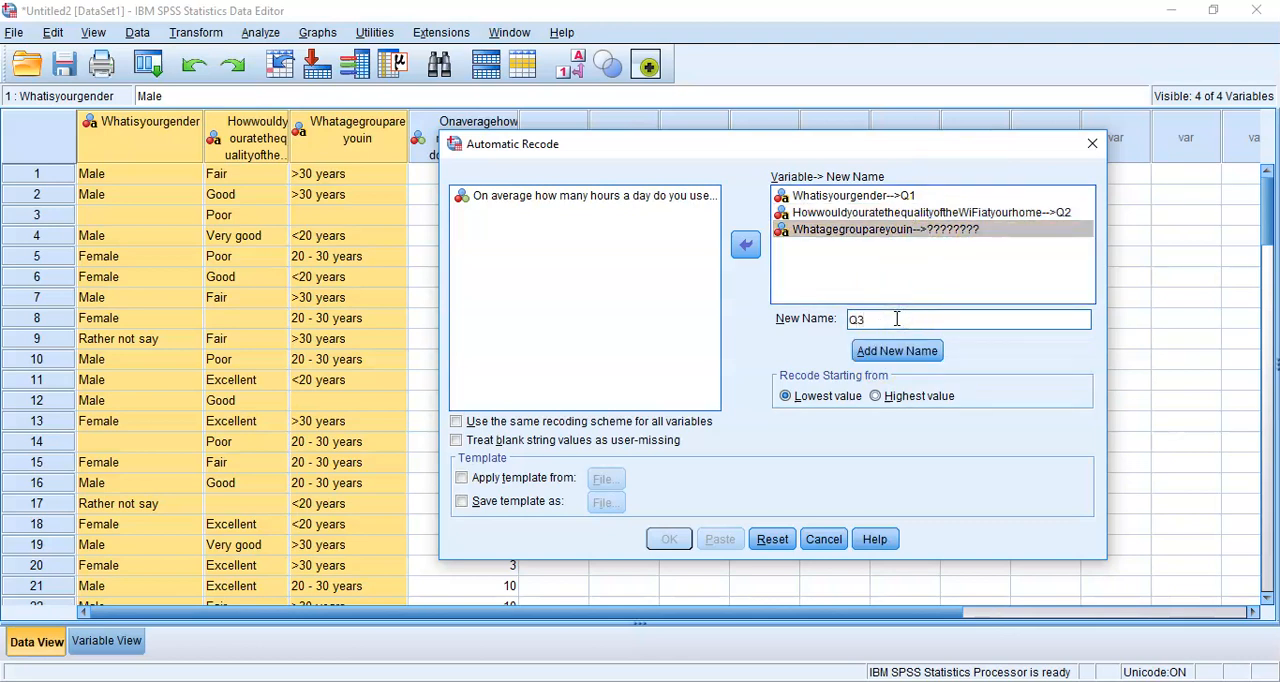
left_click(904, 360)
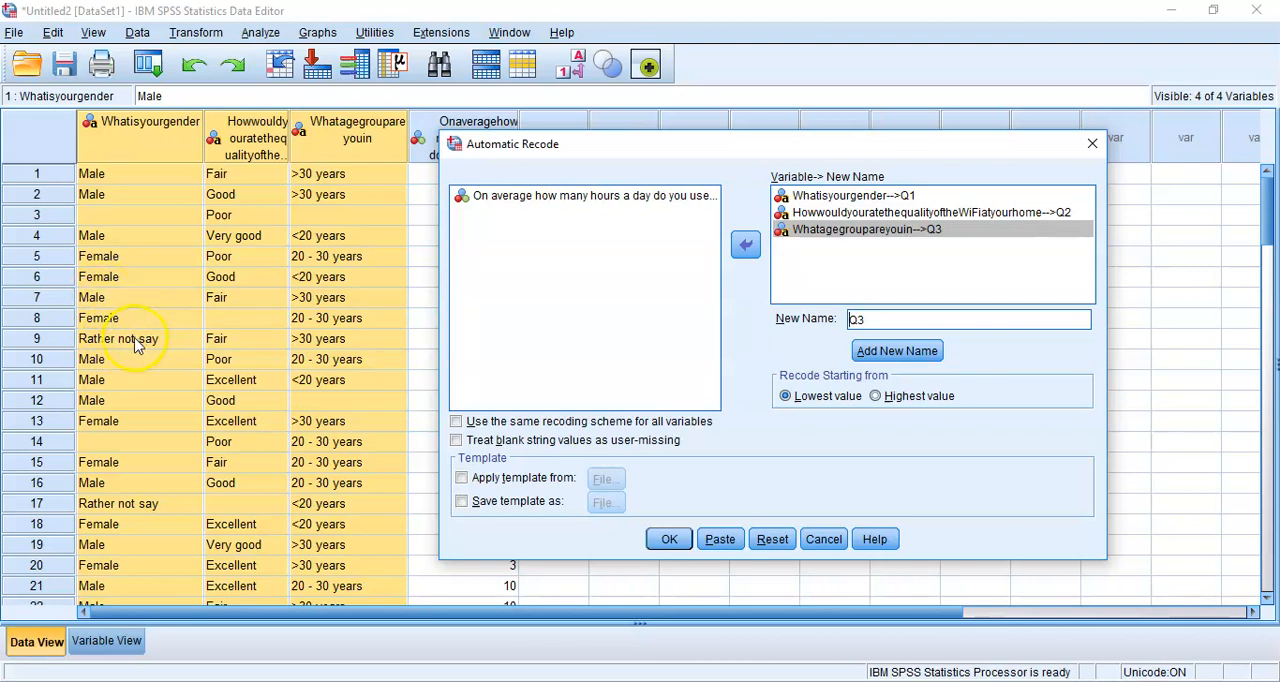
Set blank string values as user-missing and paste the recode command into the Syntax.sps file
left_click(457, 442)
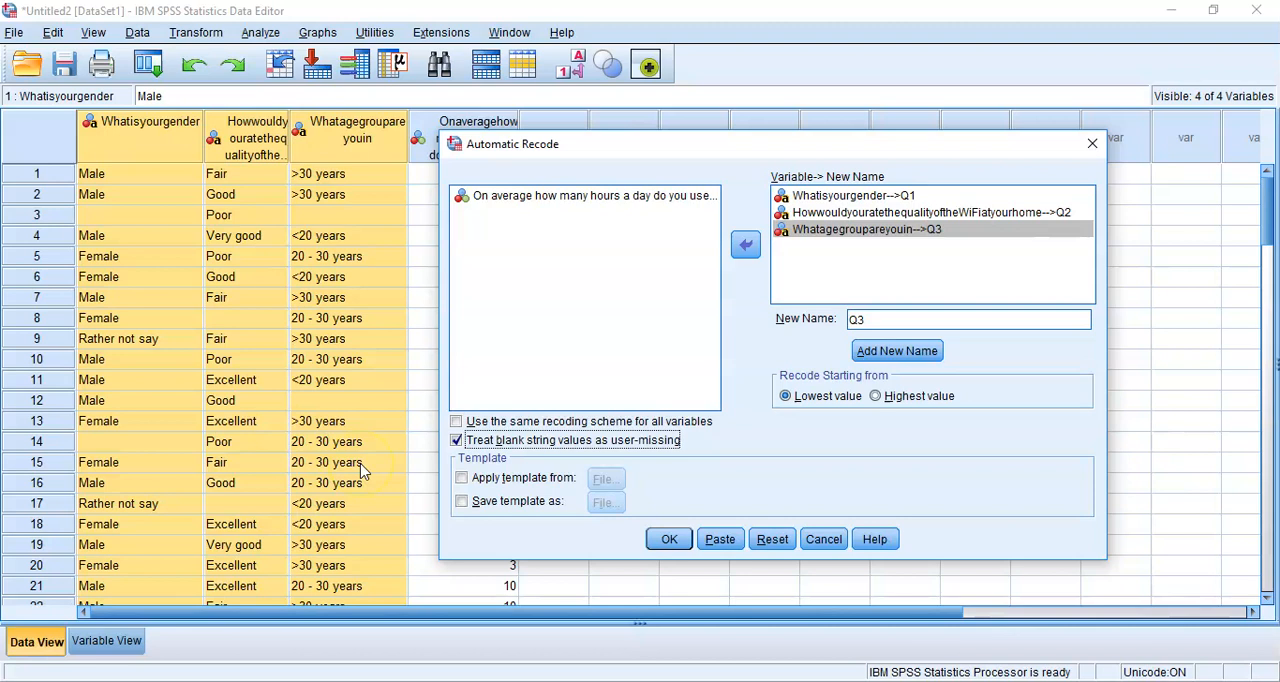
left_click(720, 539)
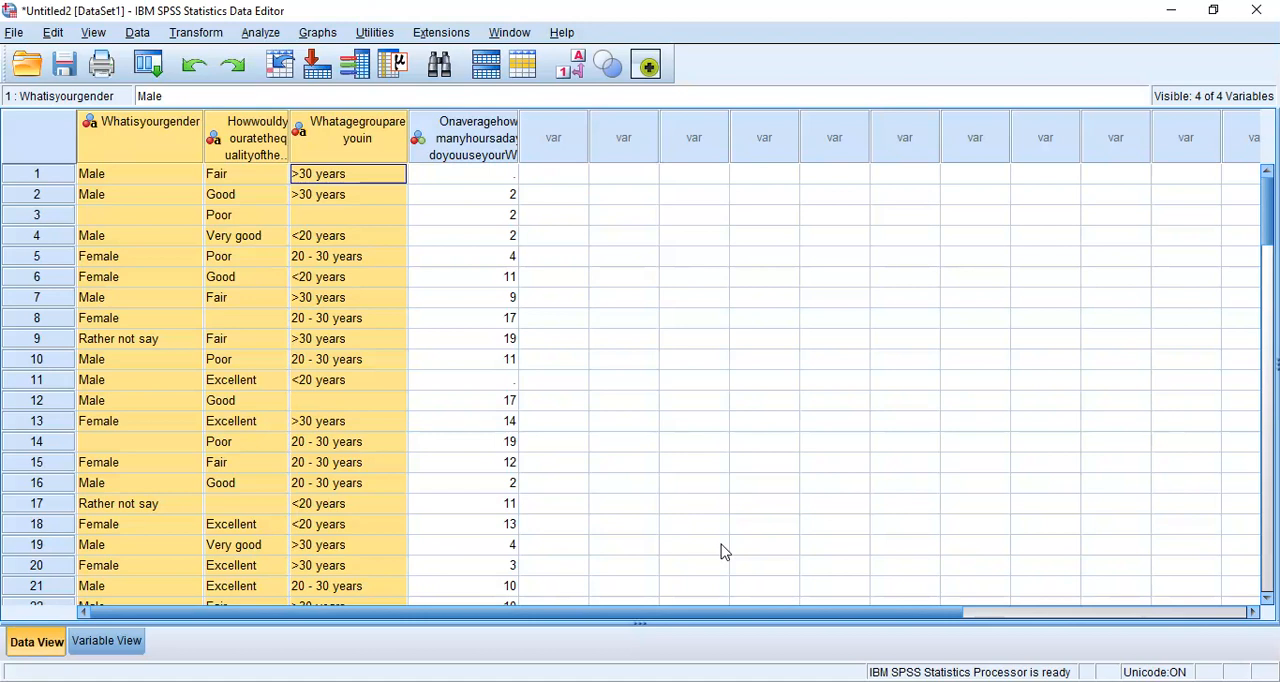
left_click(713, 680)
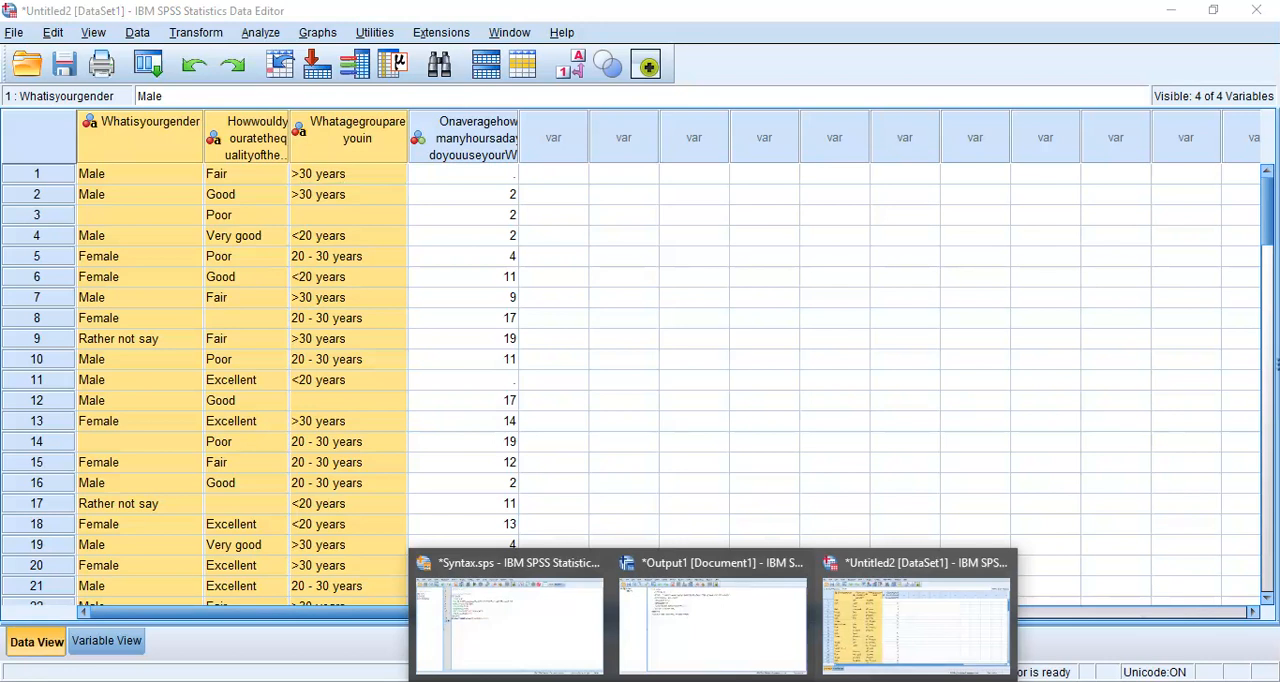
left_click(591, 660)
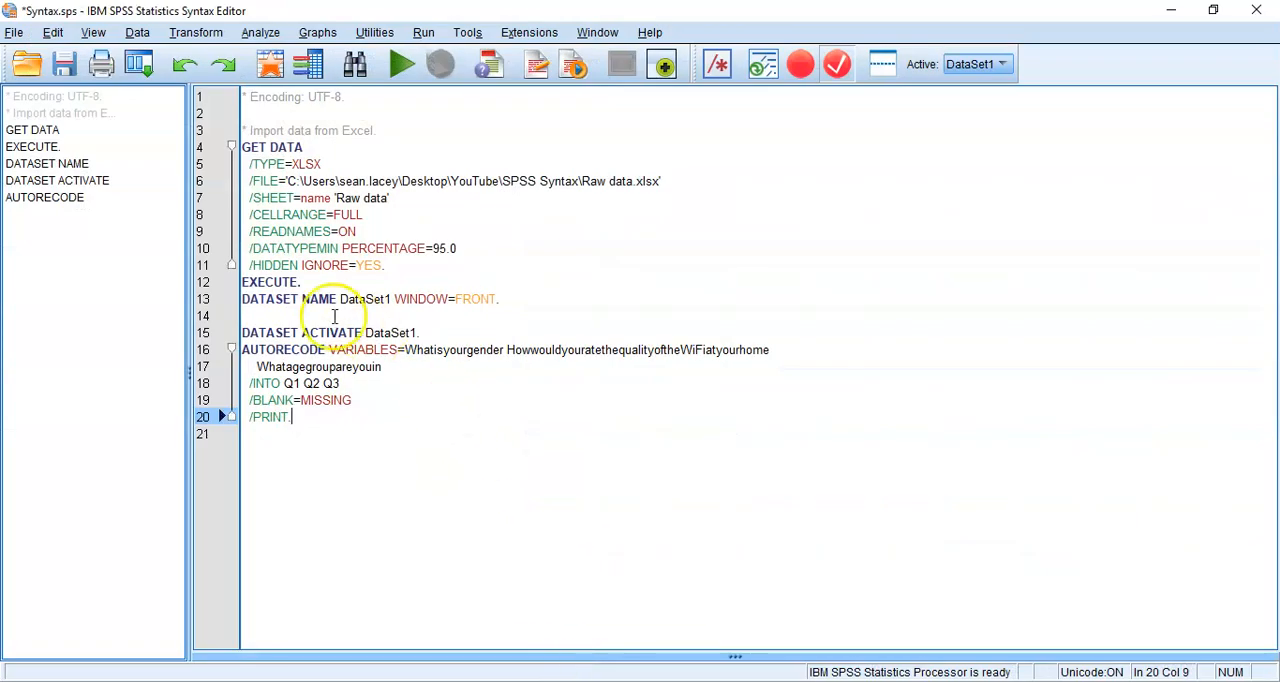
Insert the comment "* Change format of raw data (Q1 - Q3)." above the DATASET ACTIVATE line, leaving a blank line before it
left_click(295, 317)
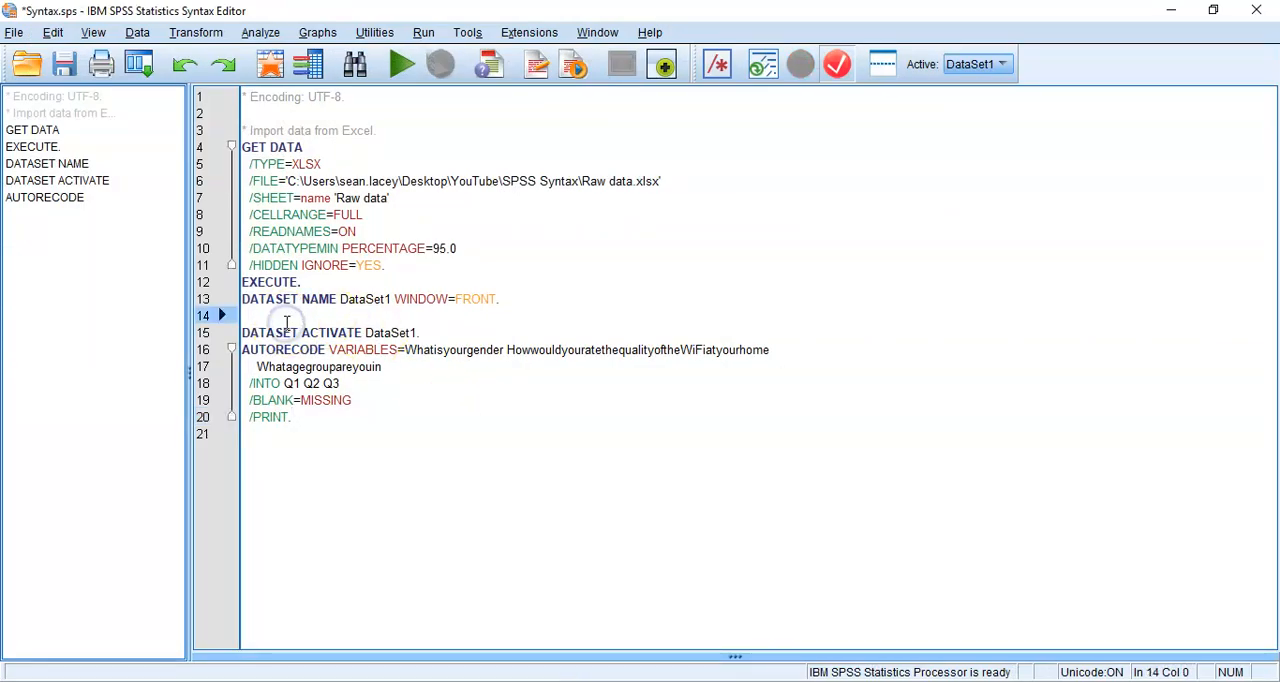
key("Return")
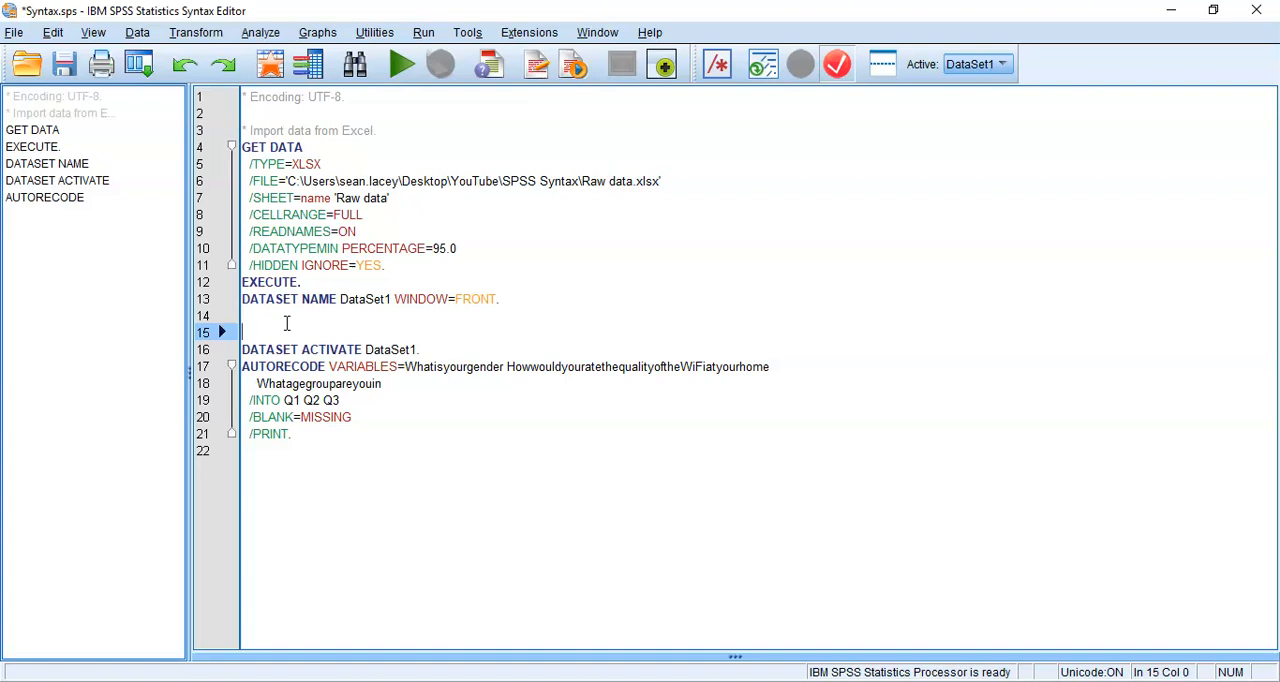
type("* Change")
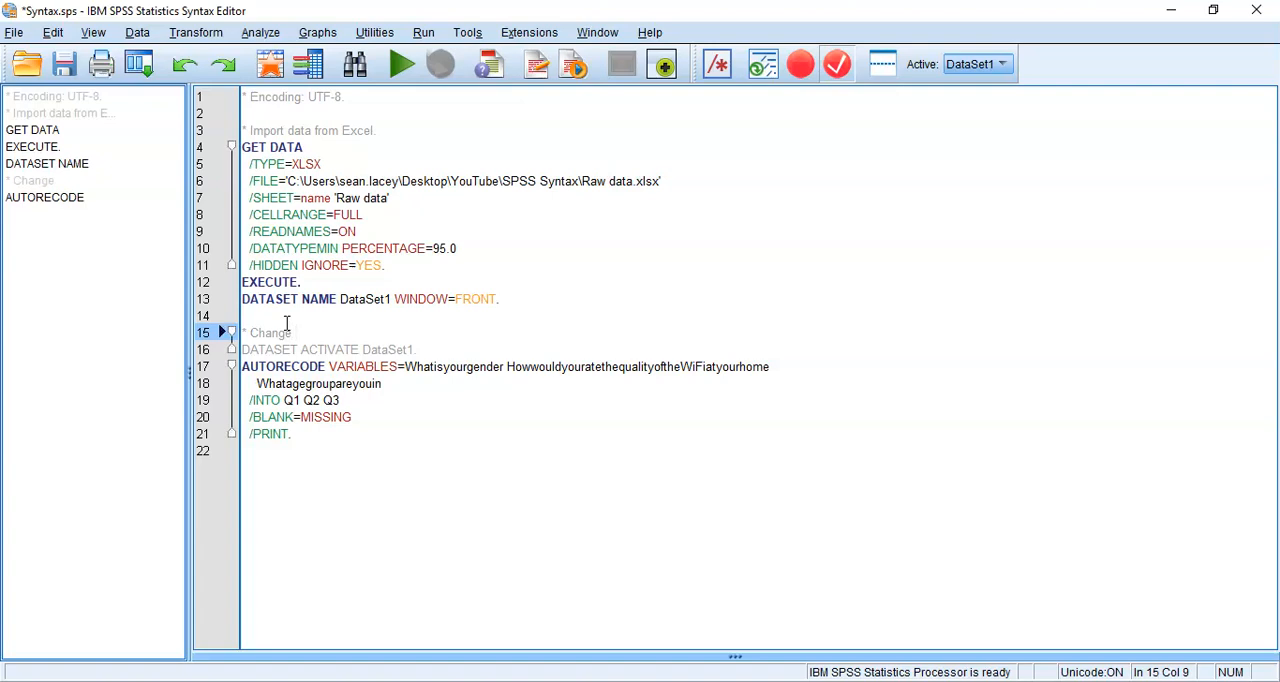
type(" format or")
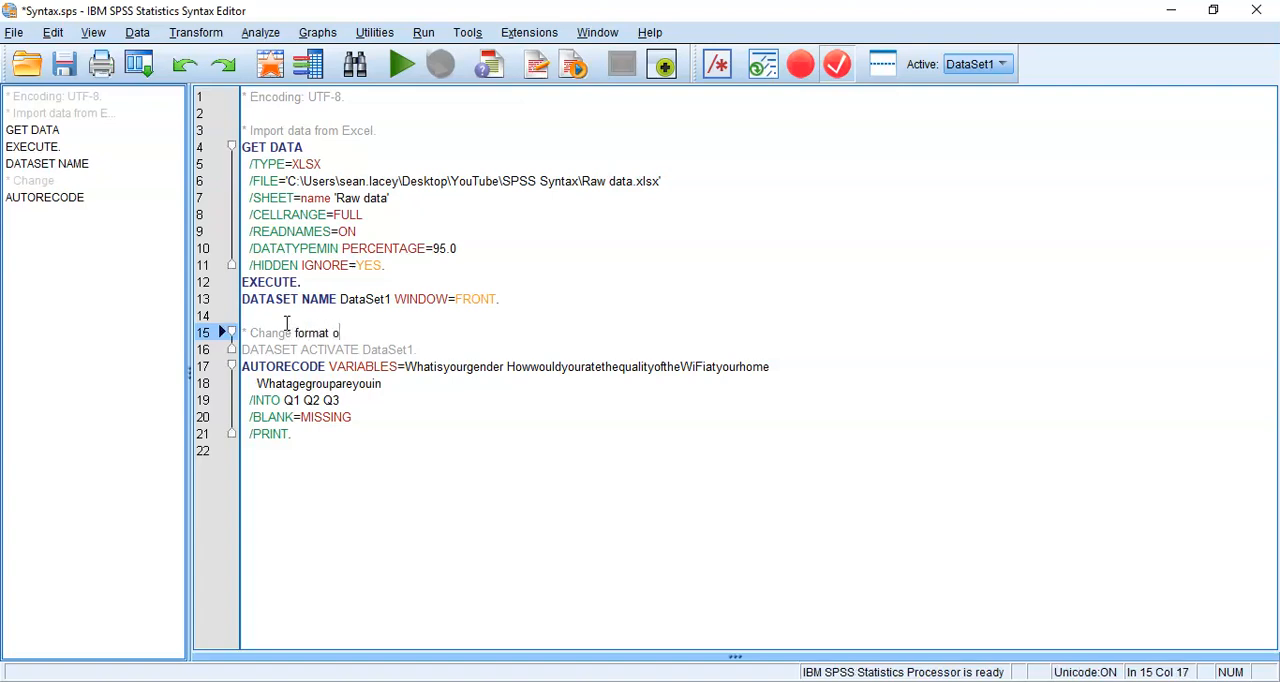
key("BackSpace")
type("f raw sd")
key("BackSpace")
key("BackSpace")
type("d")
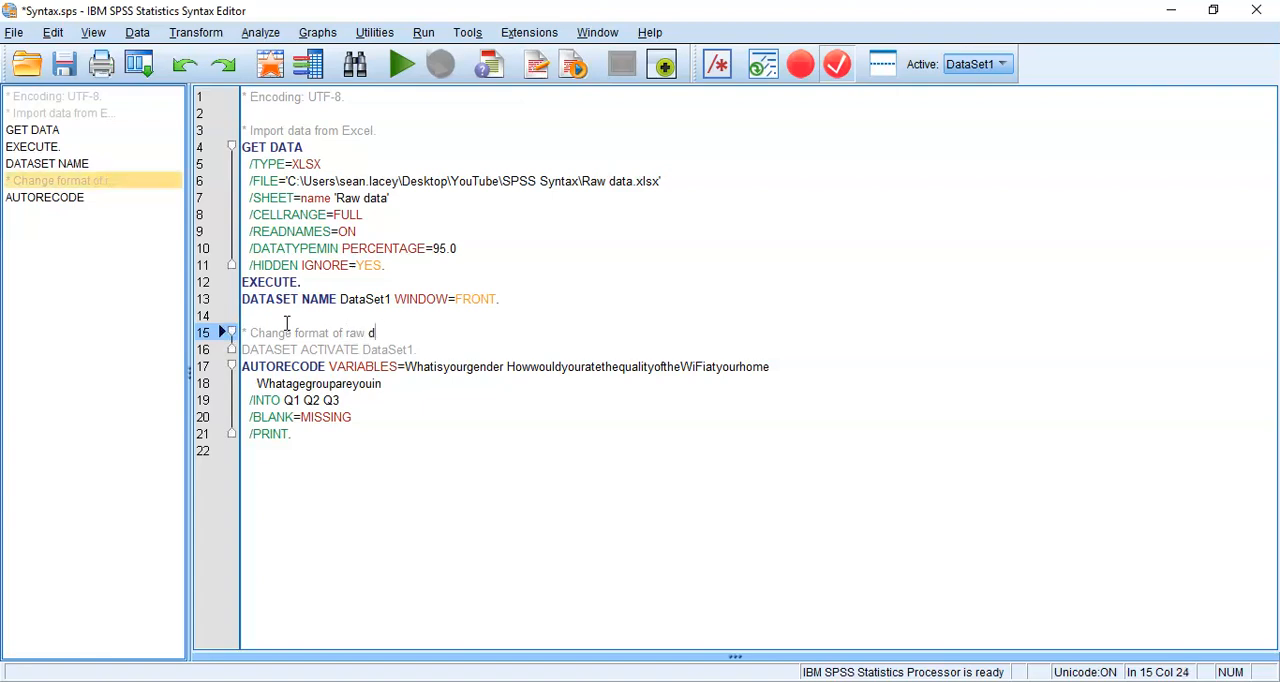
type("ata (Q1")
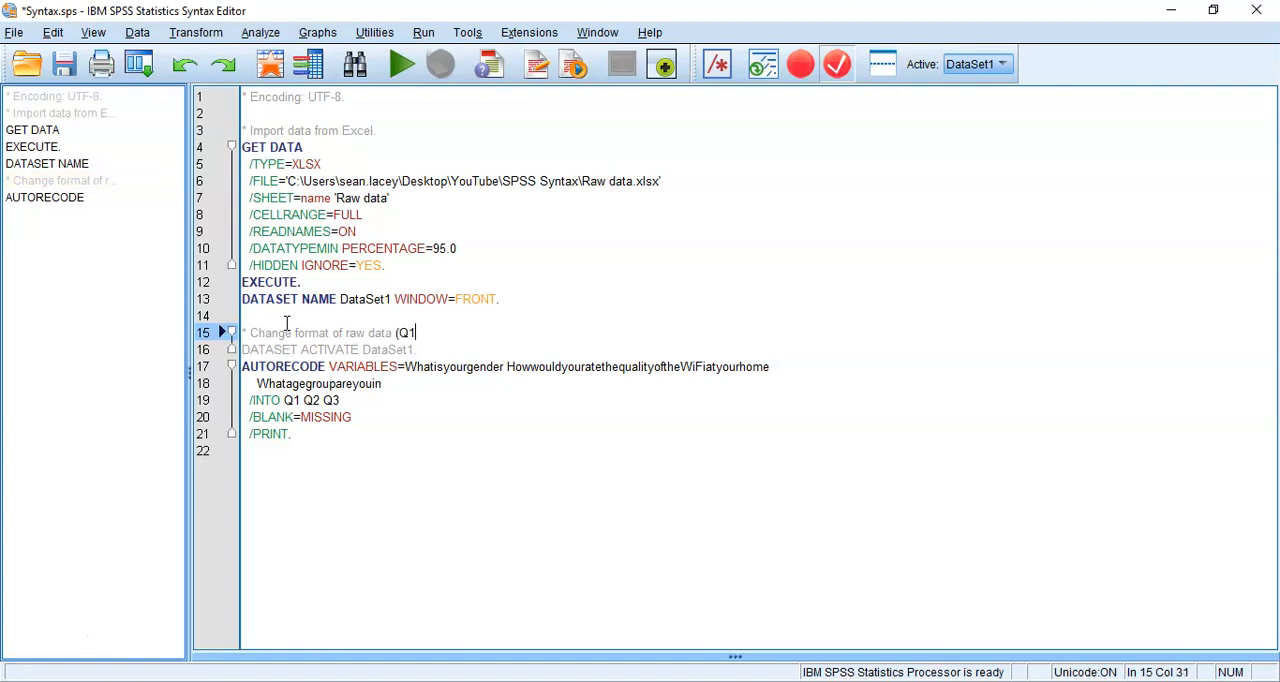
type(" - Q3).")
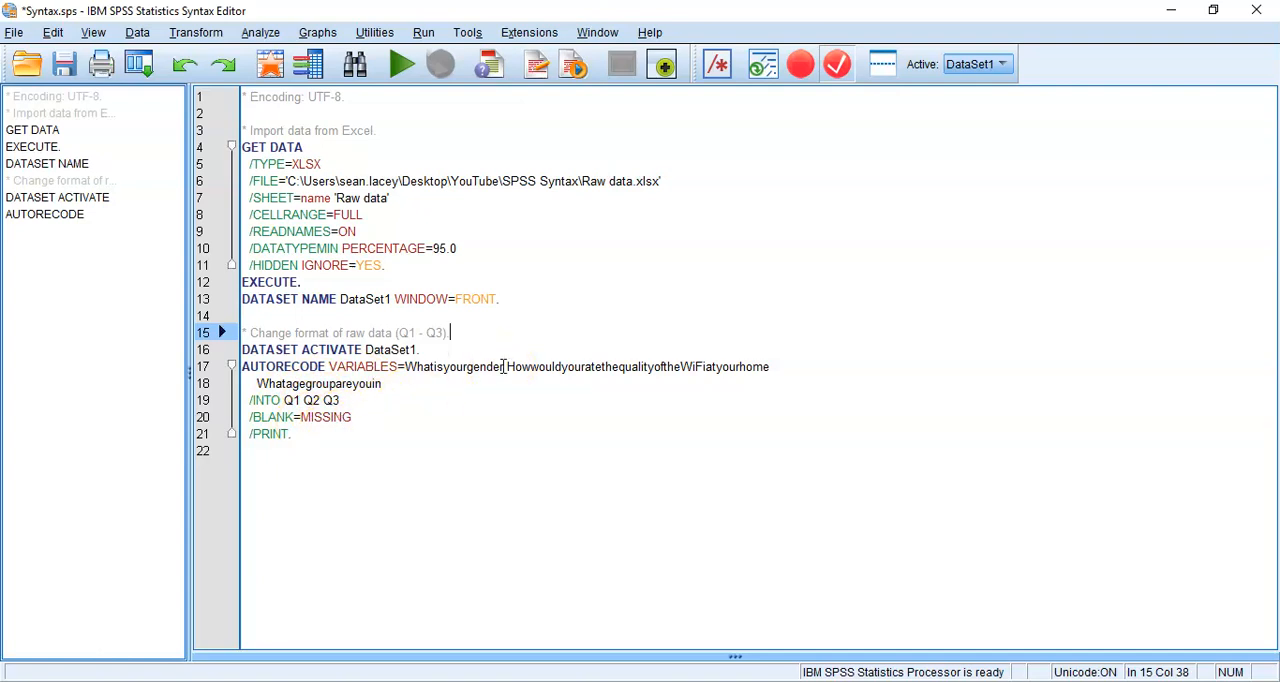
Run the syntax from DATASET ACTIVATE through the AUTORECODE block and maximize the output window
key("shift+Down")
key("shift+Down")
key("shift+Down")
key("shift+Down")
key("shift+Down")
key("shift+Down")
key("shift+Down")
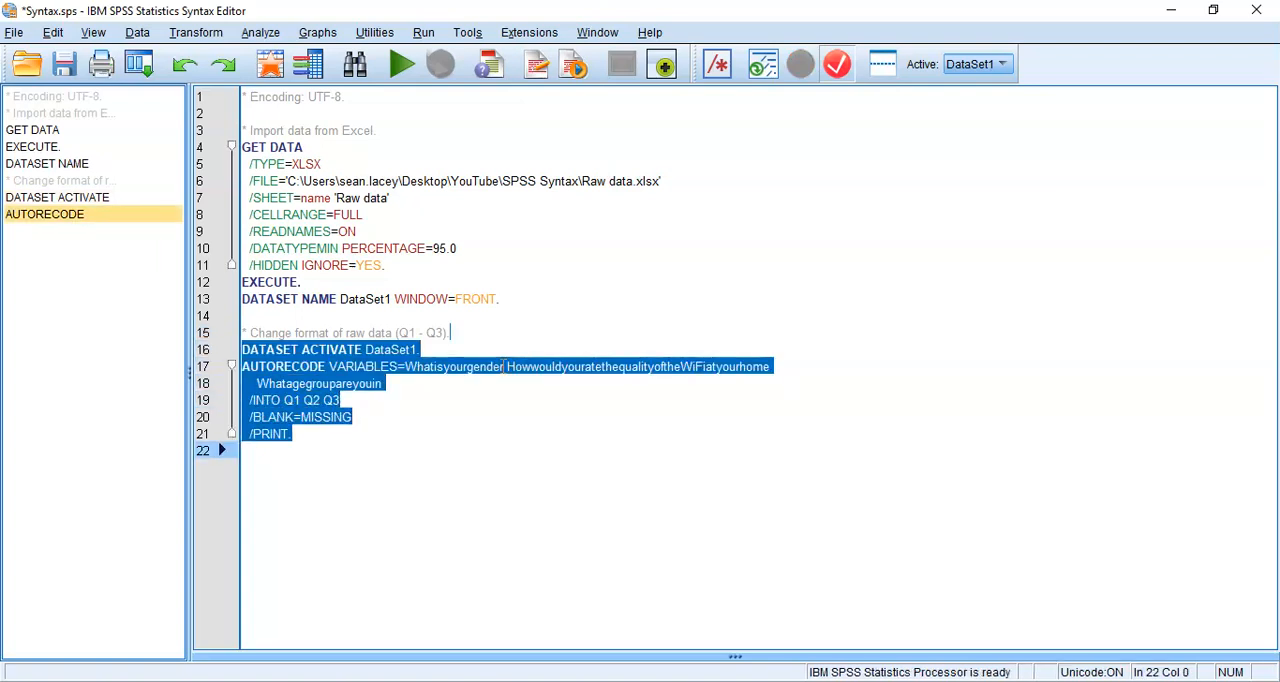
left_click(401, 66)
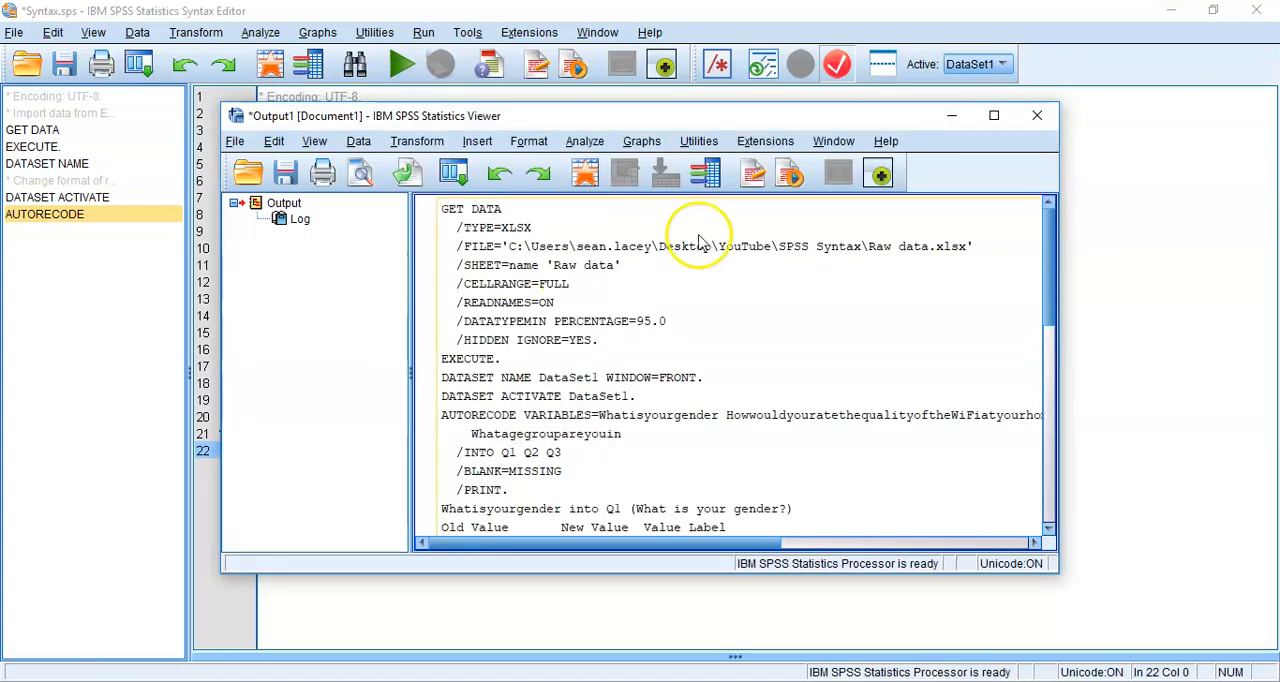
left_click(994, 115)
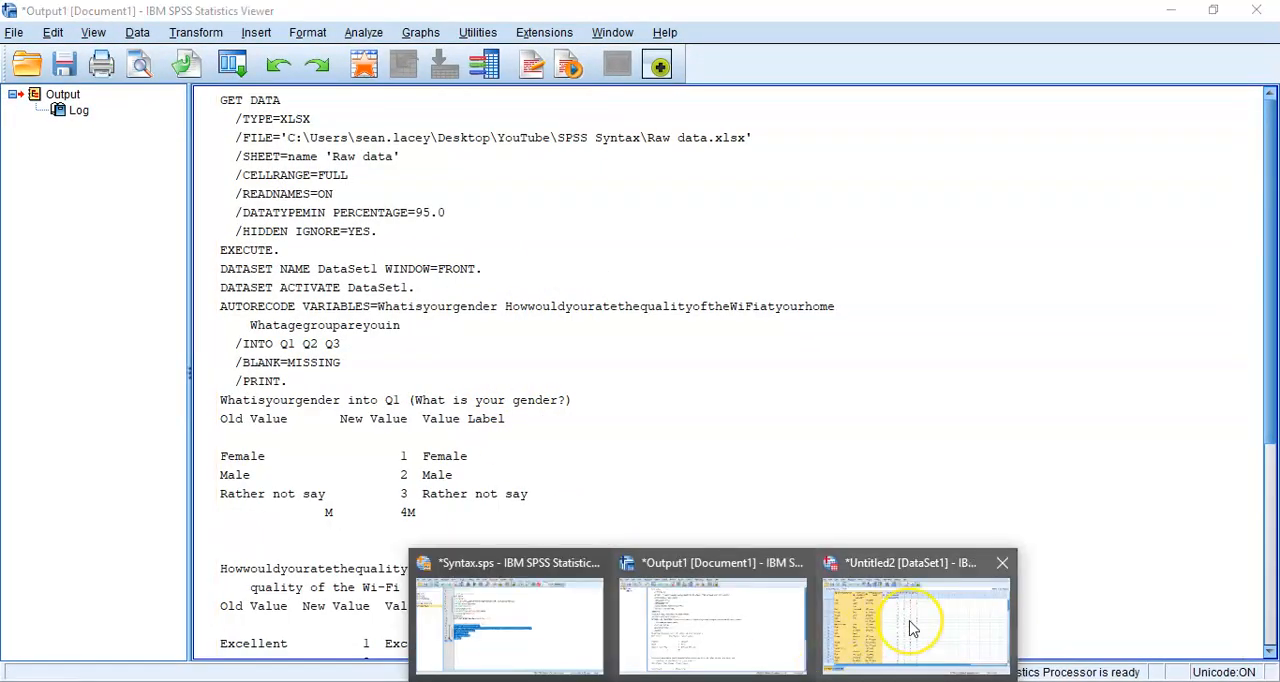
Examine the Q1 to Q3 columns in the dataset, and check the answer options in Sample Questionnaire.pdf in Acrobat Reader
left_click(910, 628)
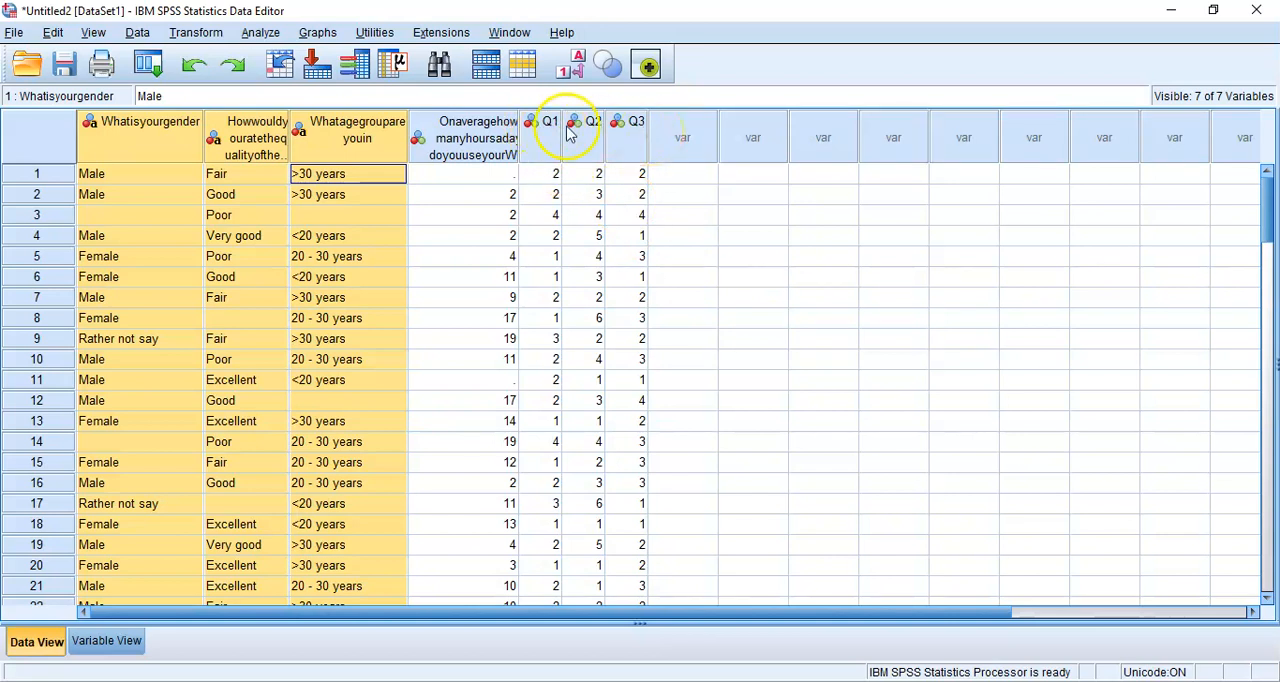
mouse_move(630, 139)
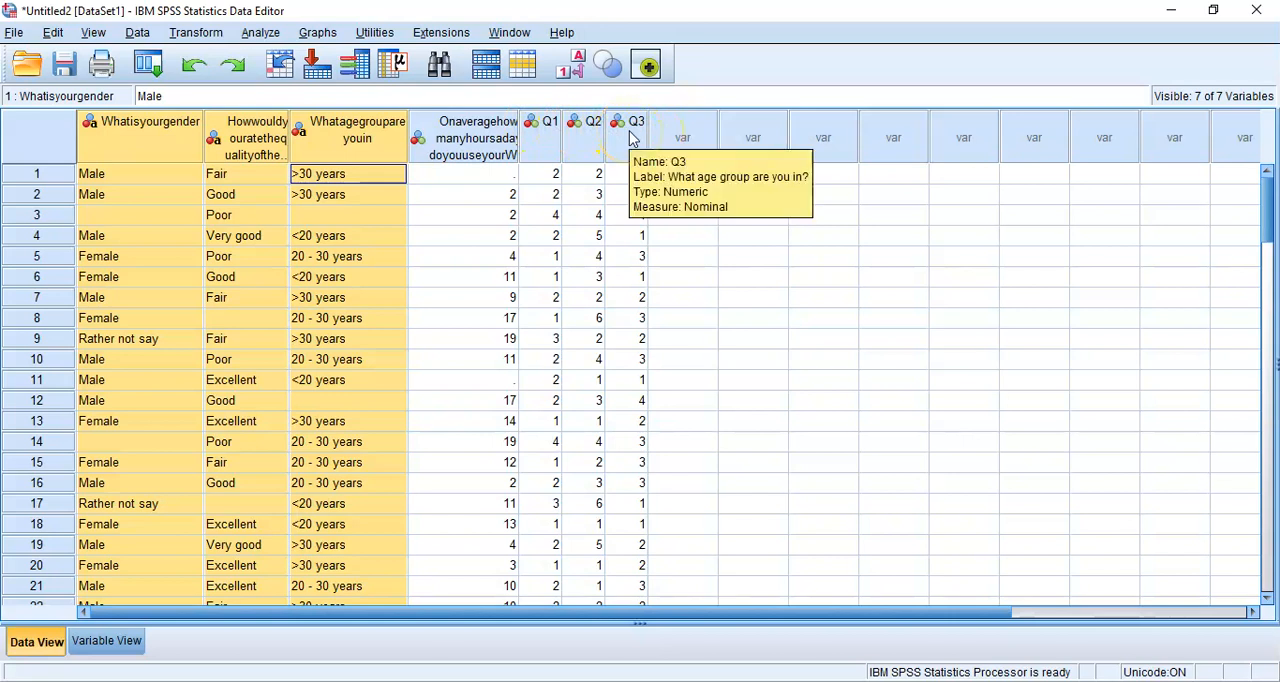
left_click(162, 176)
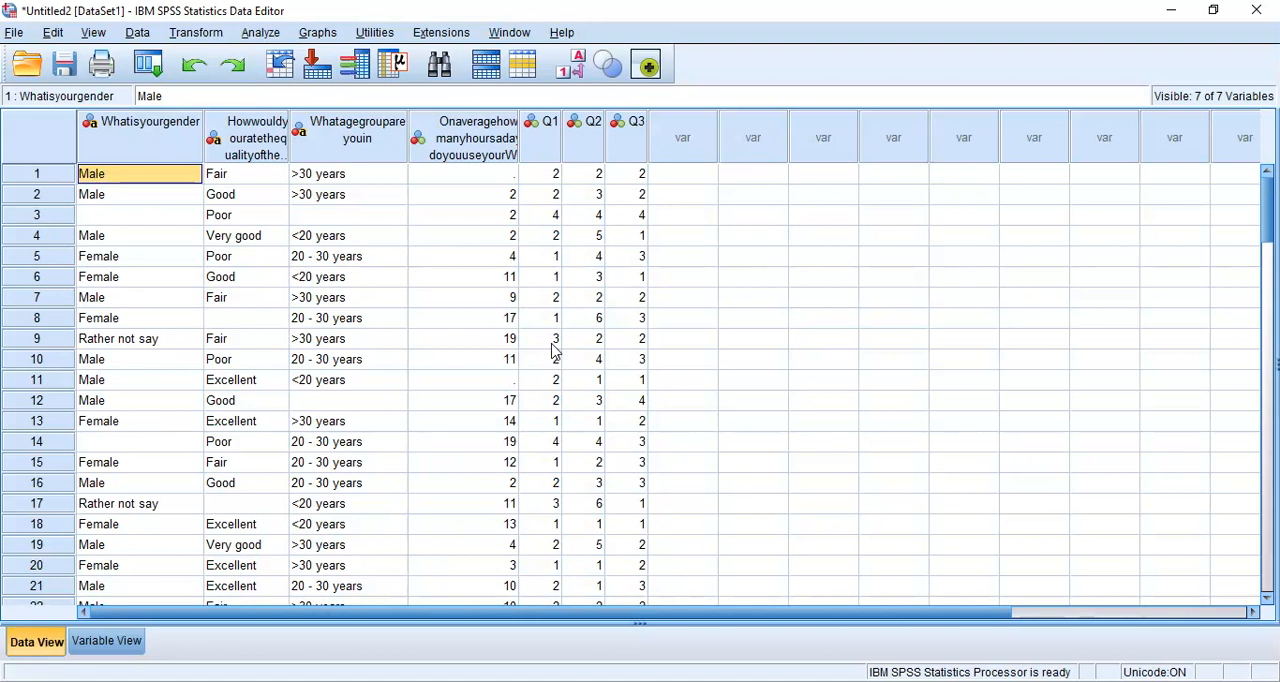
left_click(758, 681)
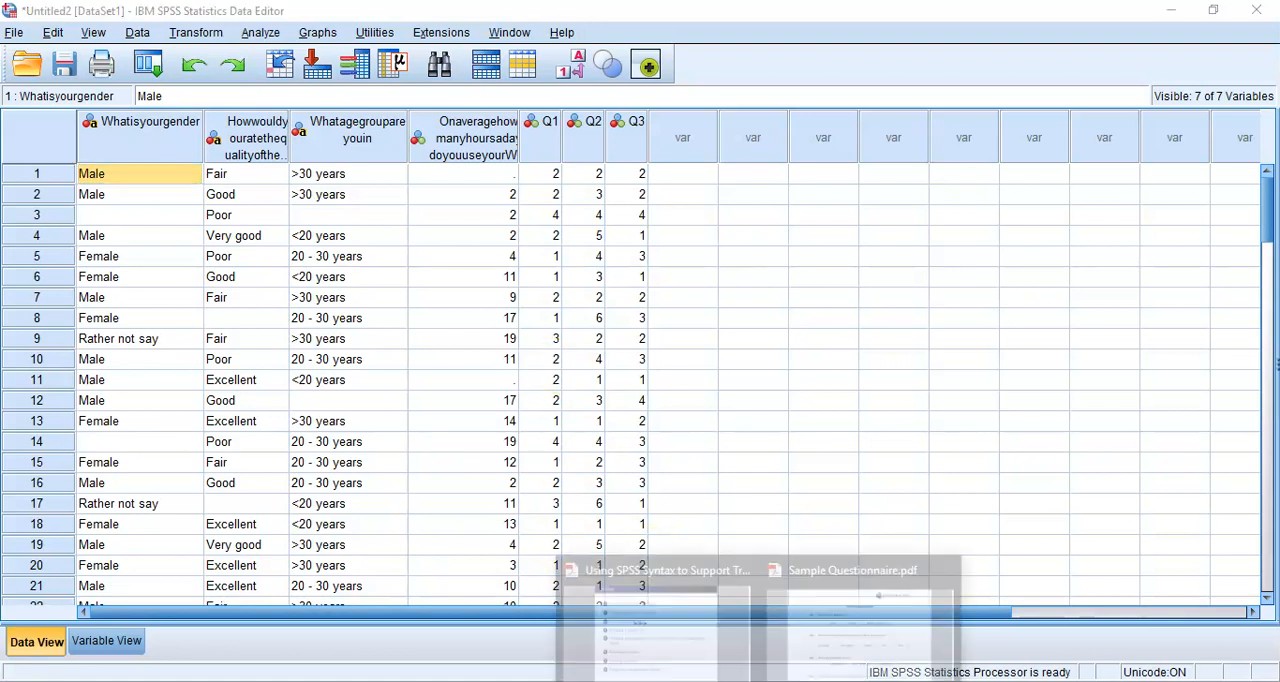
left_click(822, 655)
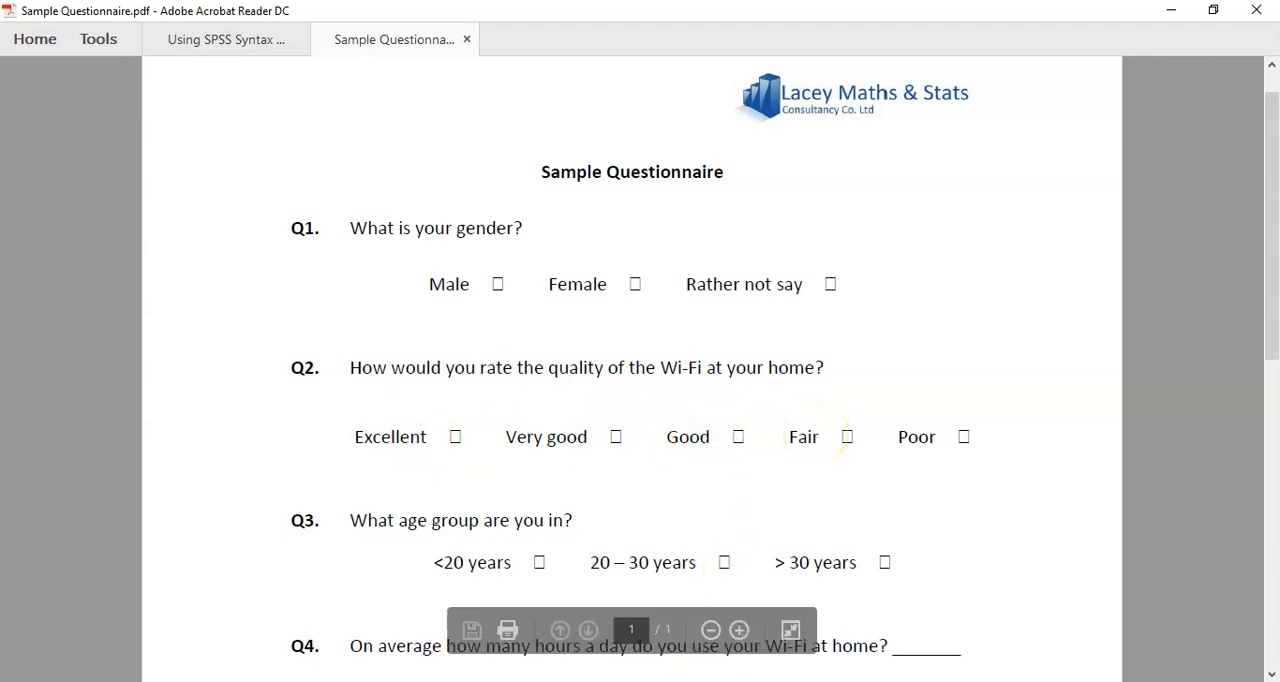
Return to the dataset in SPSS and open the value labels of variable Q2 for review
mouse_move(713, 681)
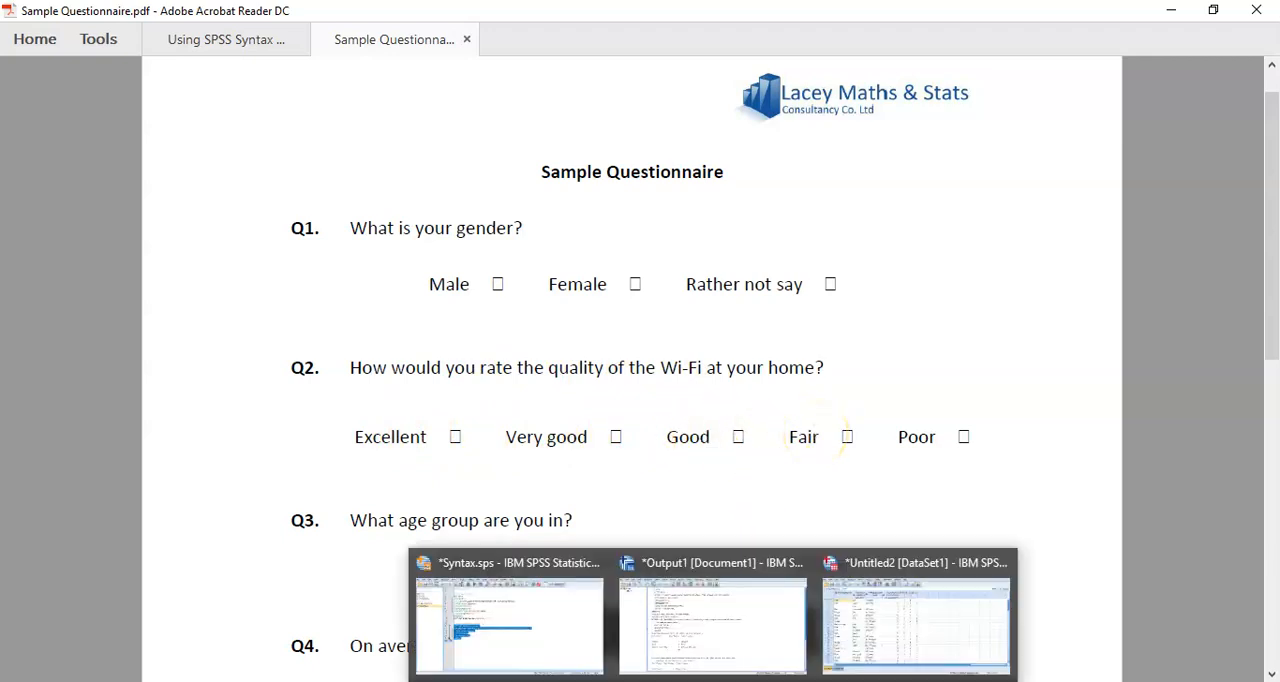
left_click(858, 648)
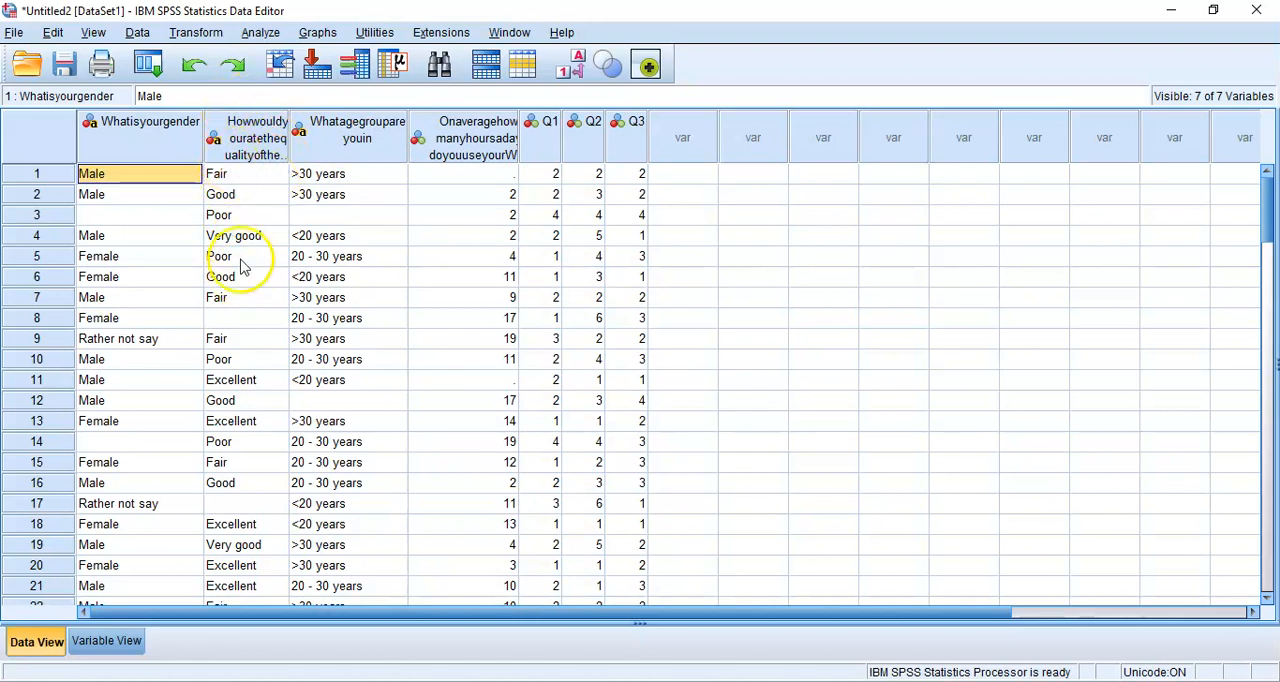
left_click(110, 641)
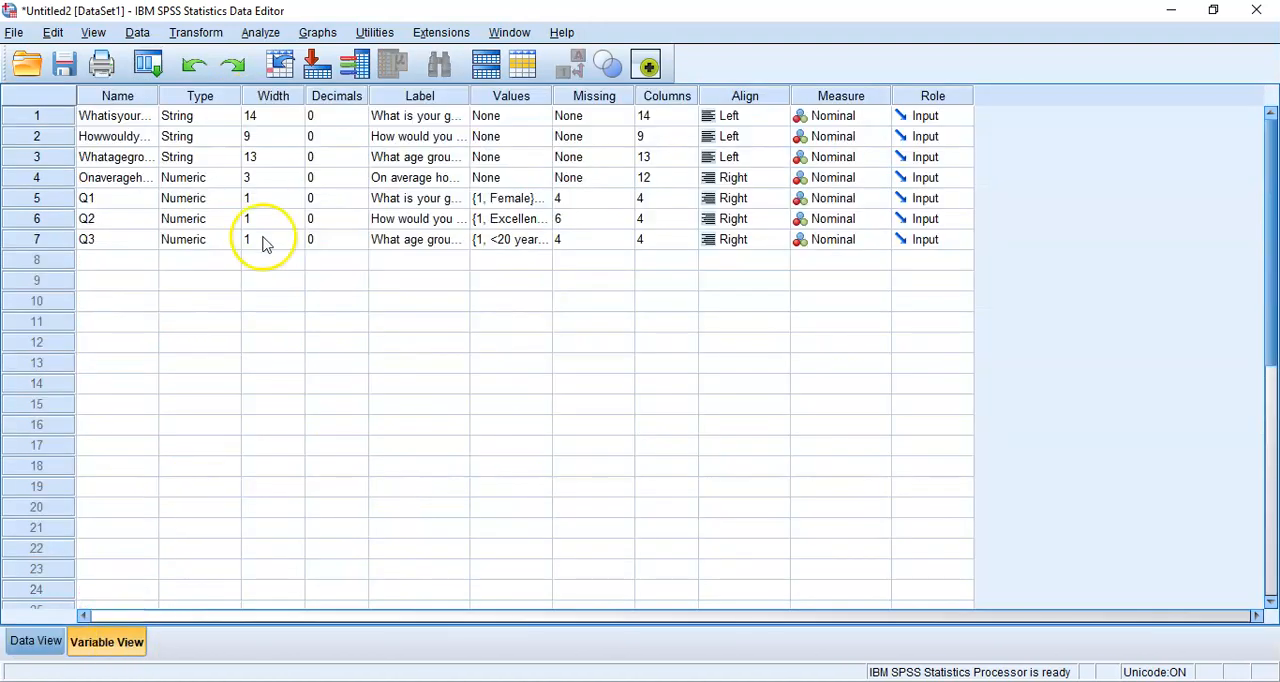
left_click(549, 222)
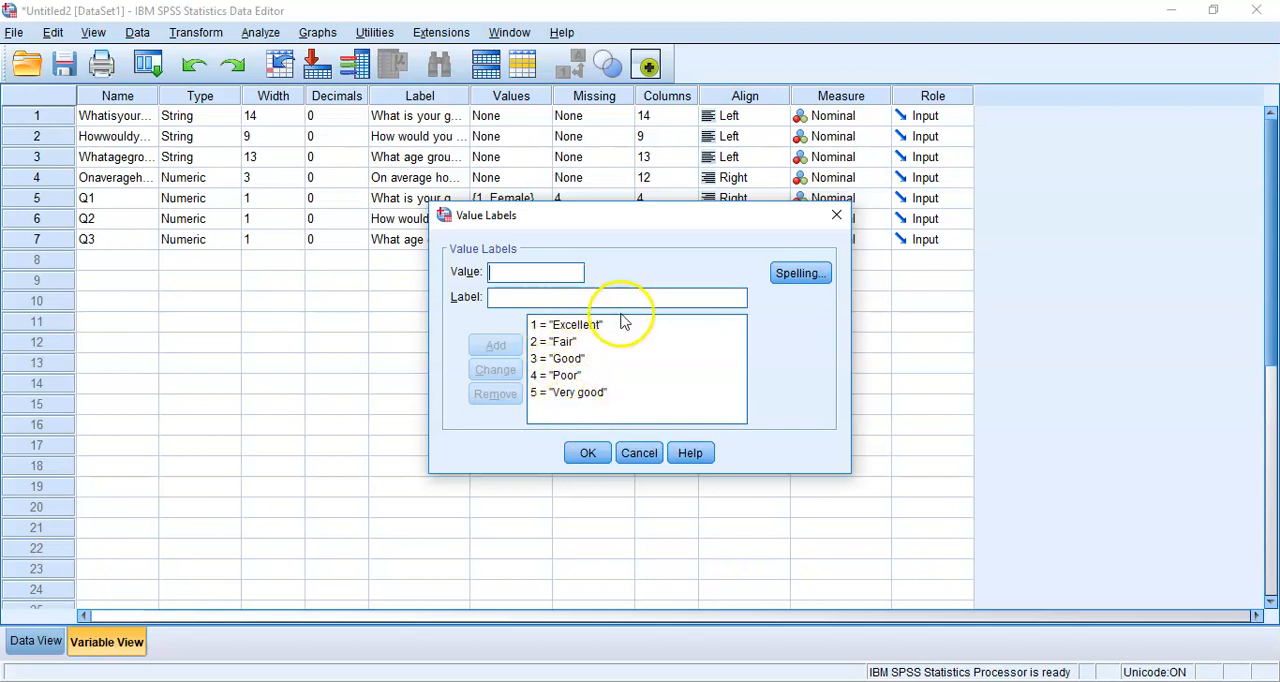
Close the value labels of Q2 without changes and review the value labels of variable Q3
left_click(627, 347)
left_click(639, 453)
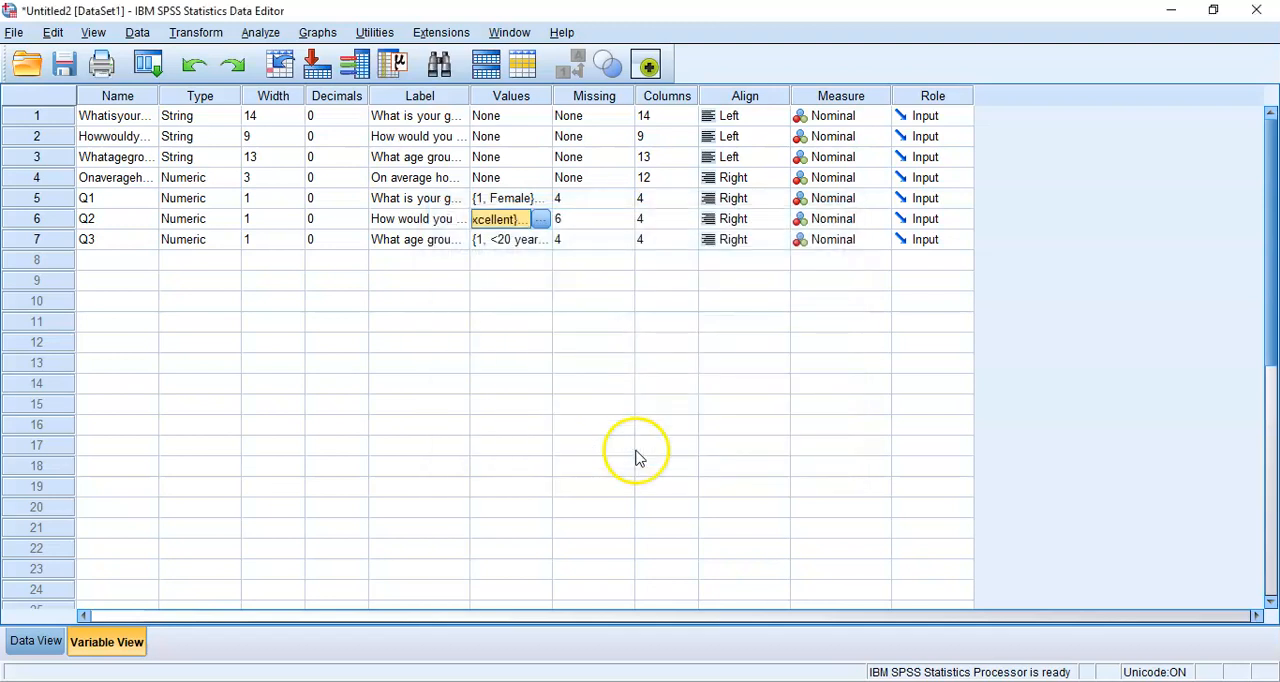
double_click(541, 243)
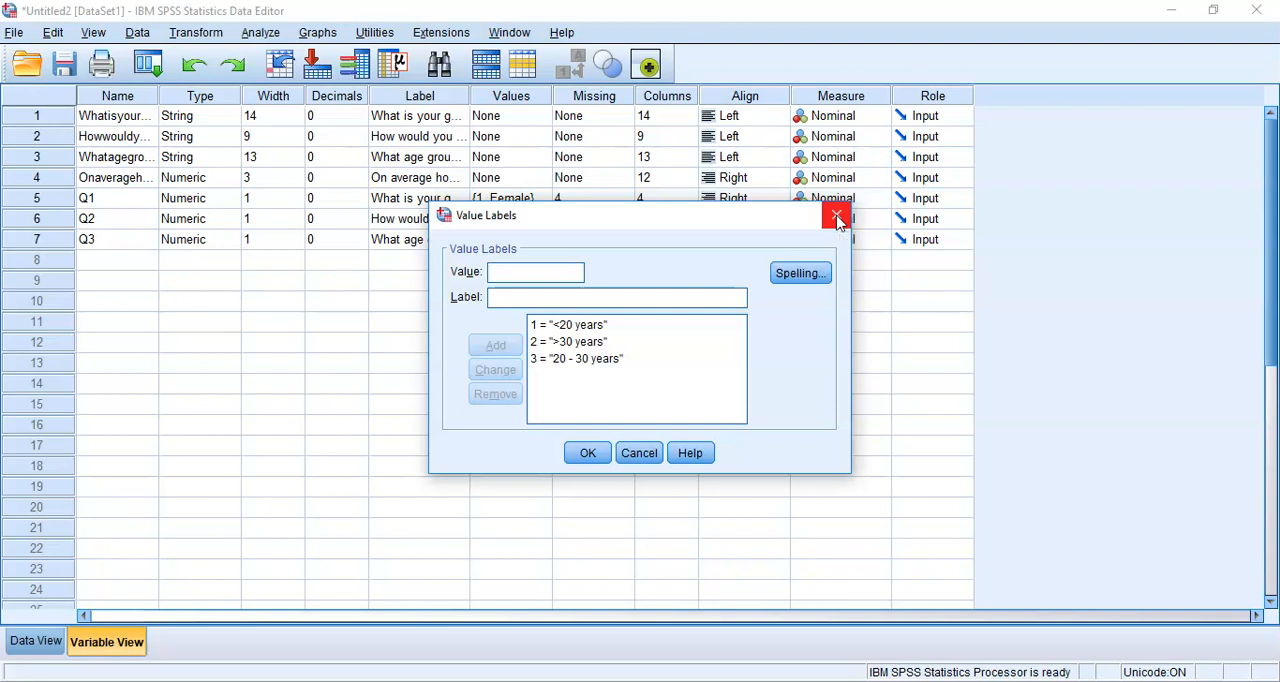
left_click(837, 217)
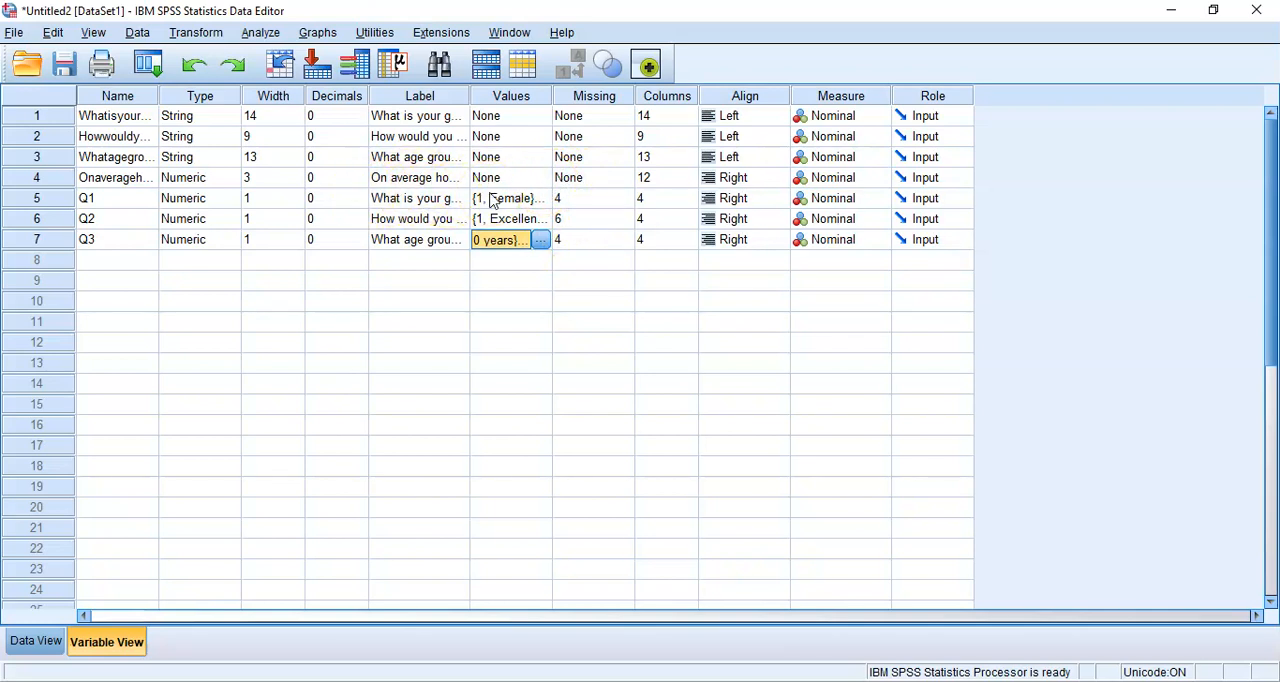
Reopen the value labels of Q2 and check the order in which its response categories are coded
double_click(546, 220)
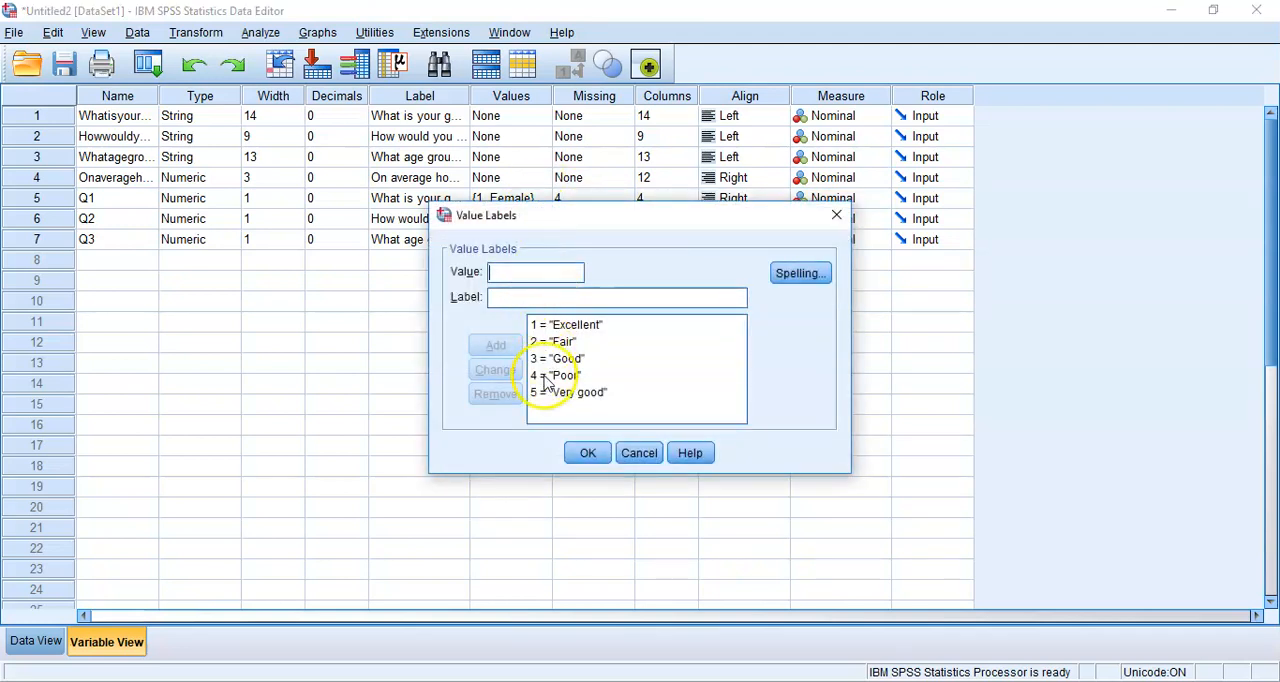
left_click(568, 376)
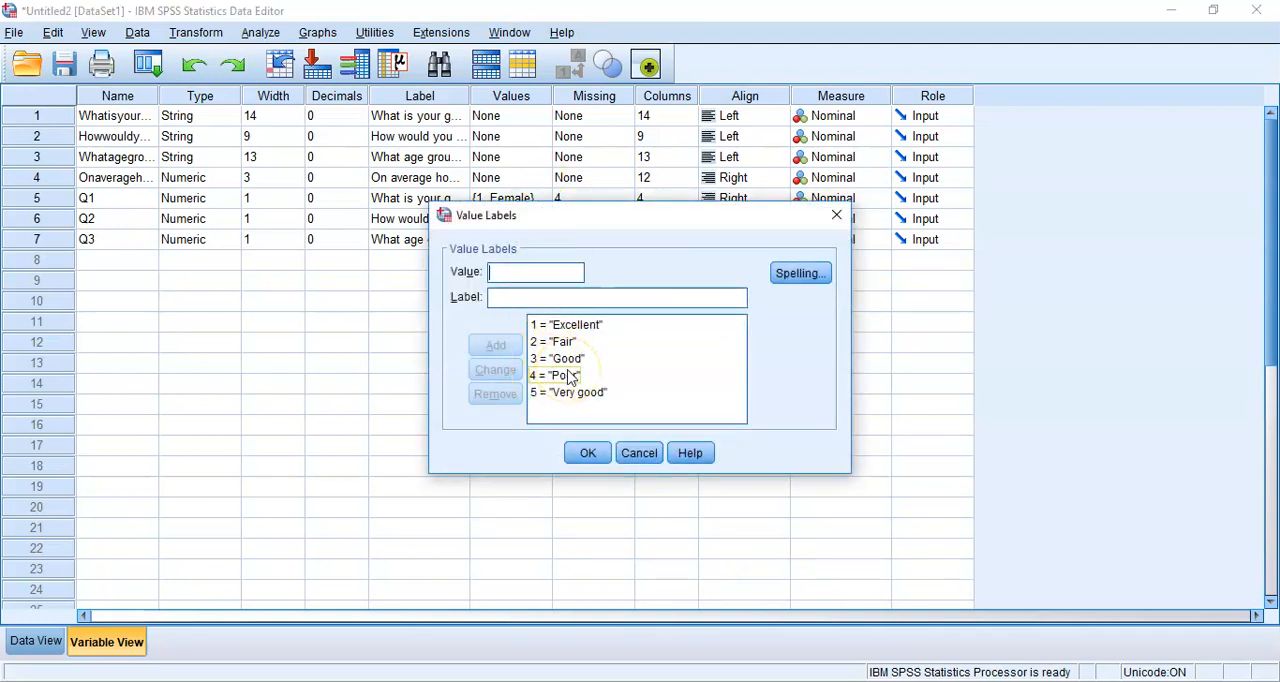
left_click(700, 362)
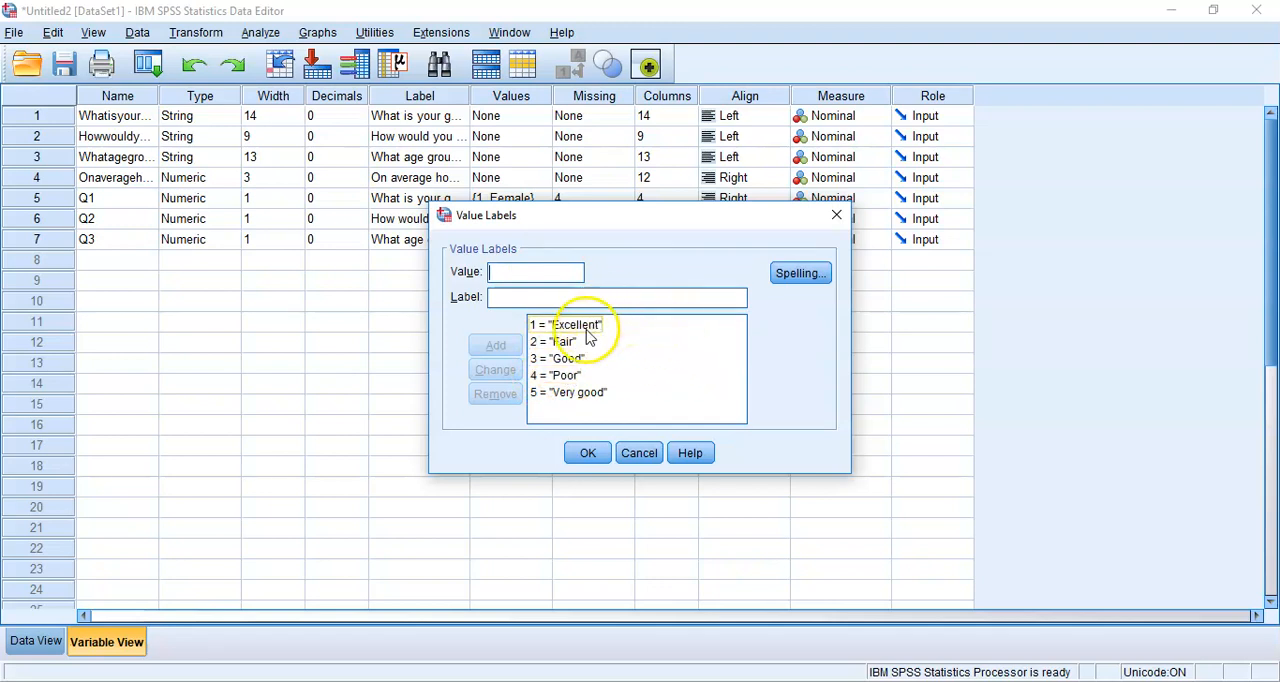
left_click(590, 409)
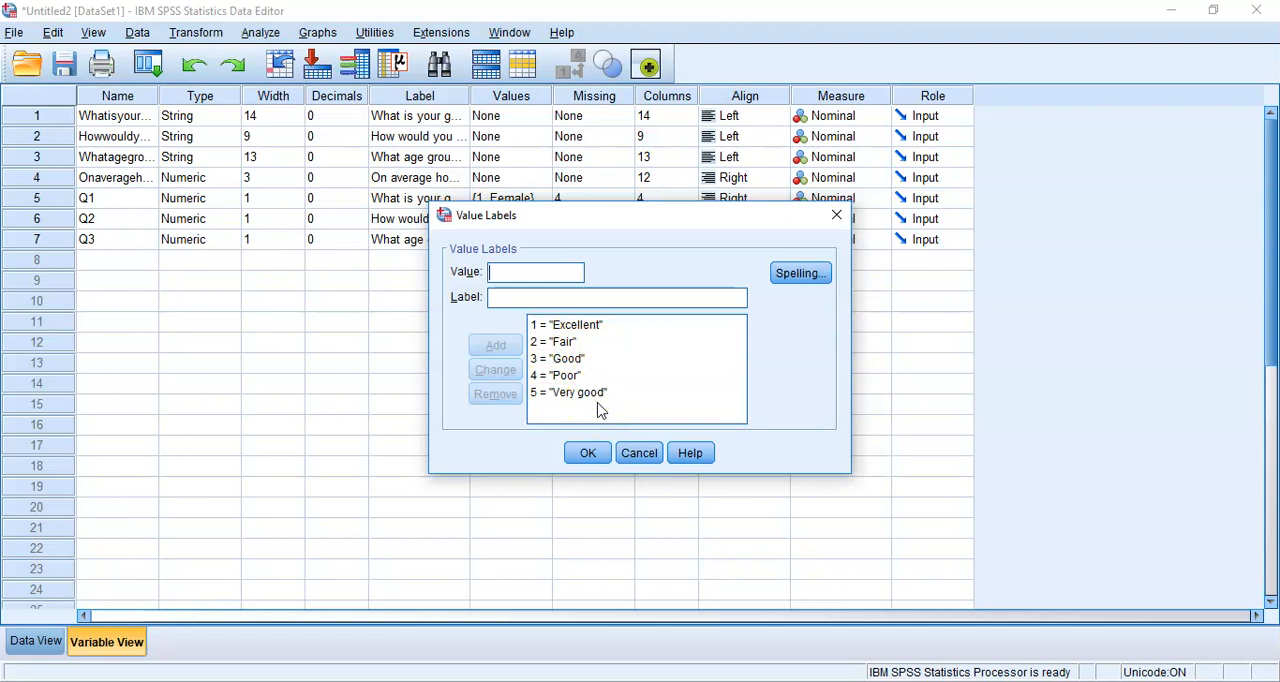
left_click(600, 453)
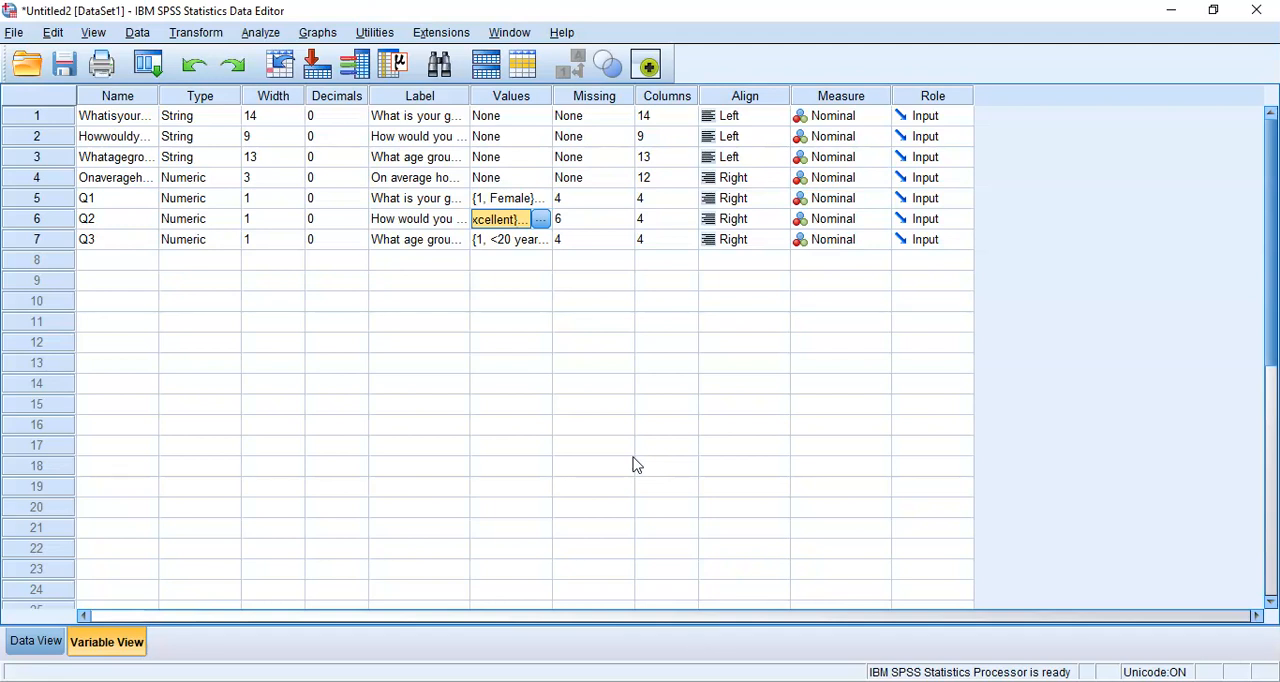
Set up a Frequencies analysis with a frequency table for numeric variable Q2 and paste its command into the syntax file
left_click(259, 33)
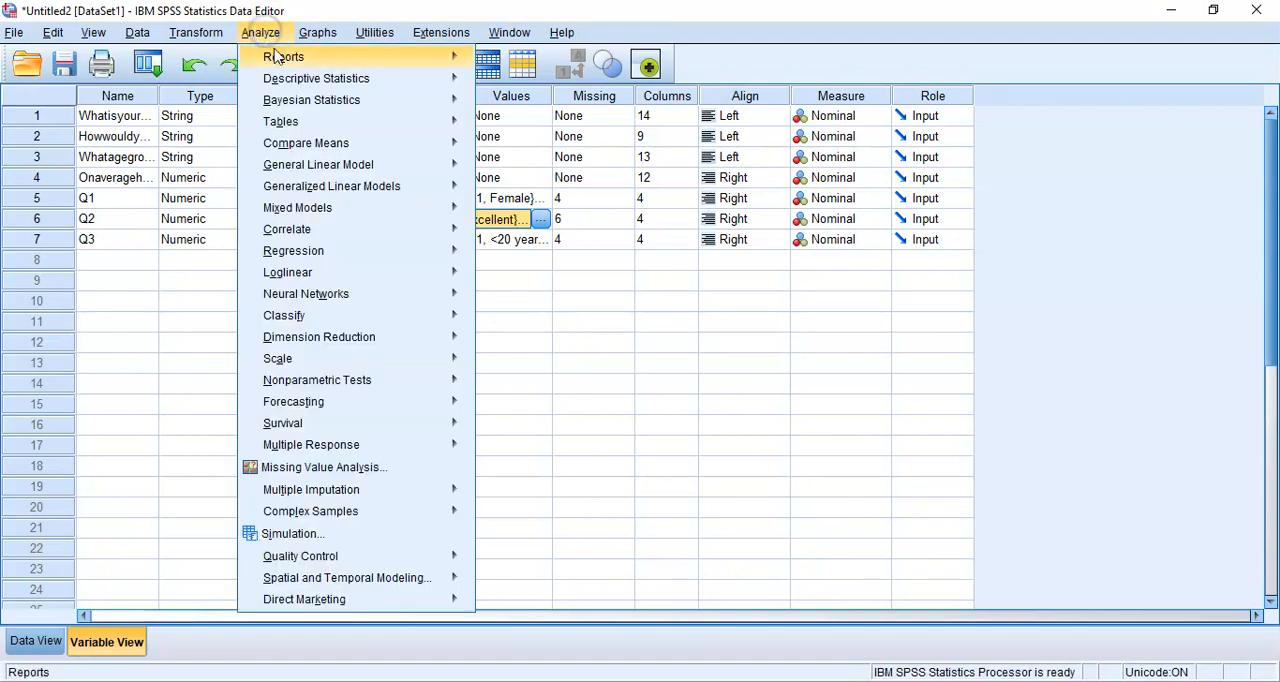
mouse_move(318, 80)
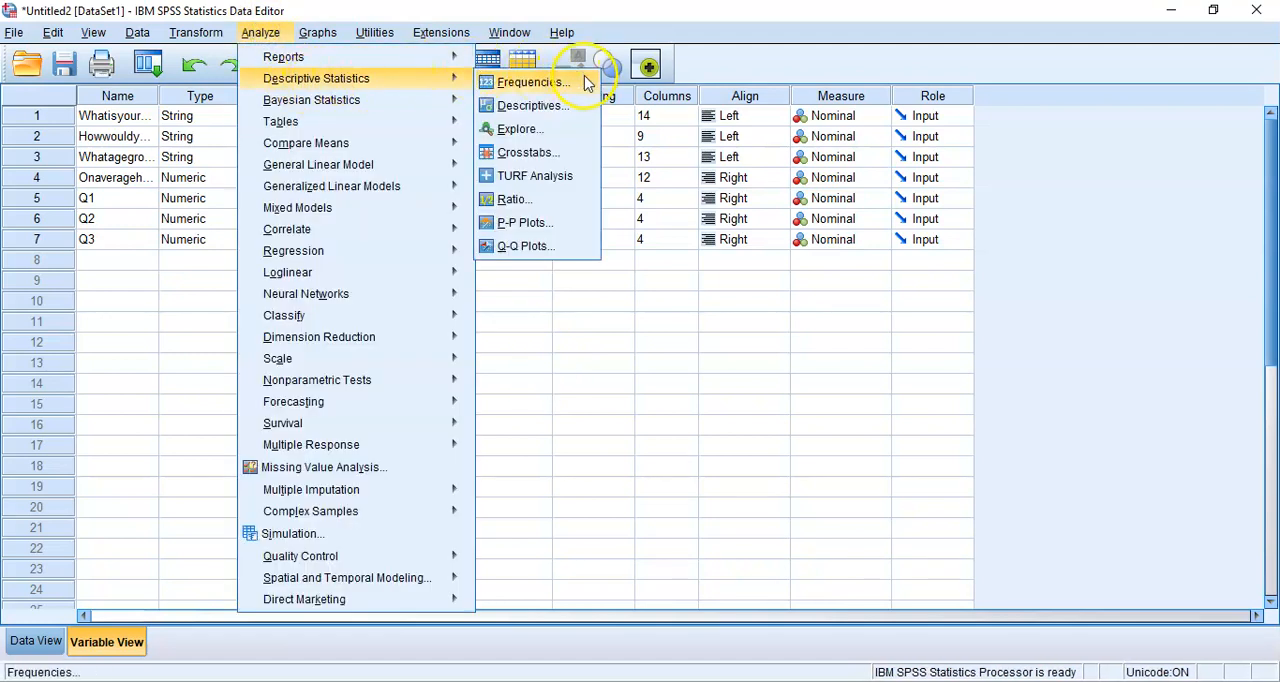
left_click(530, 82)
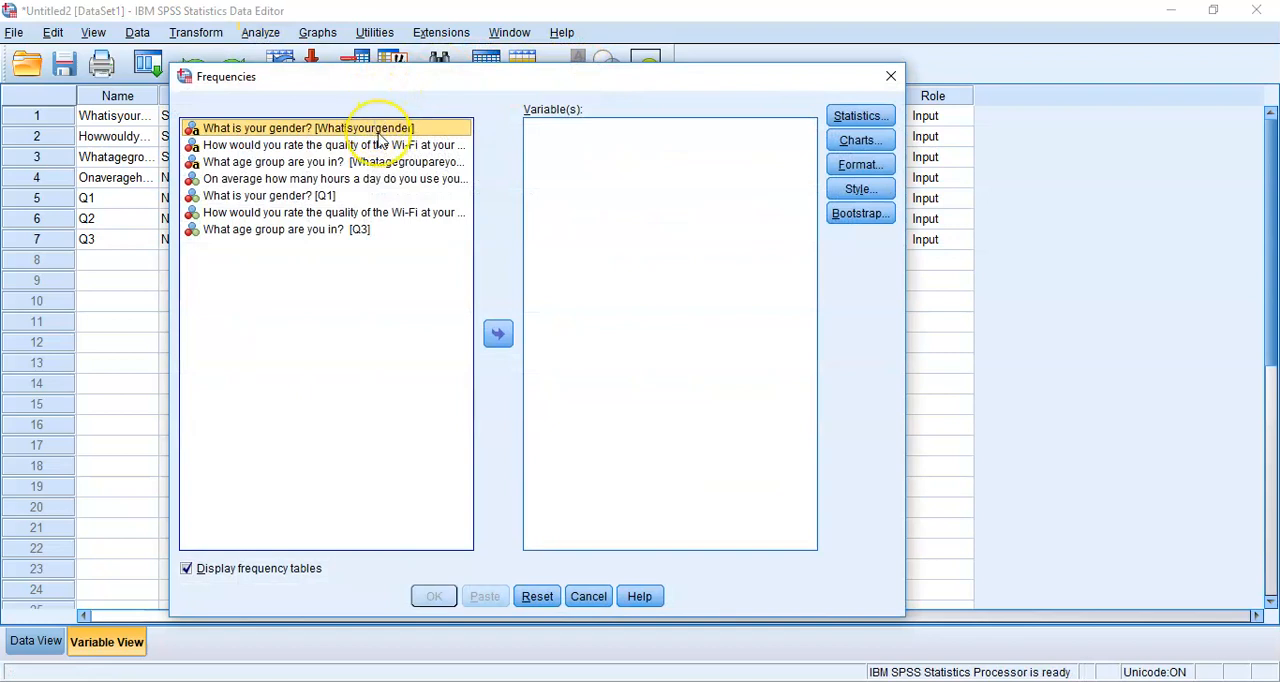
left_click(338, 216)
left_click(498, 334)
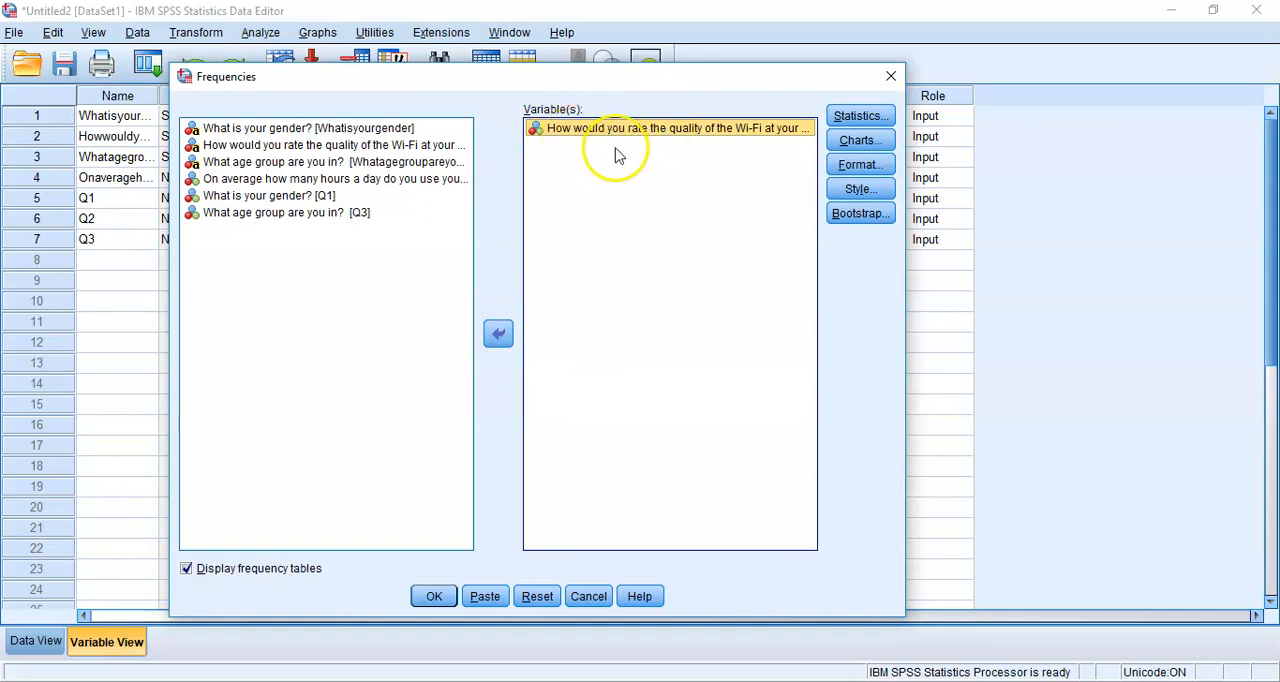
left_click(487, 595)
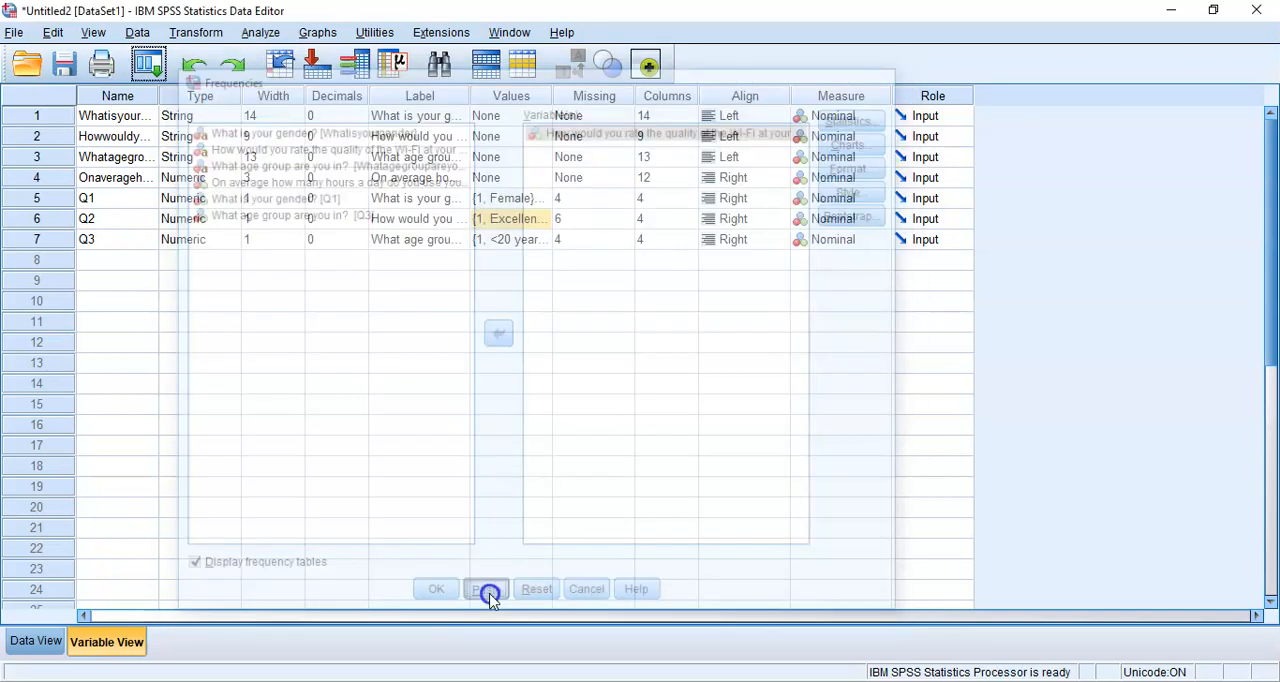
In Syntax.sps, insert the comment "* Original order to Q2 responses." directly above the FREQUENCIES command, keeping a blank line before it
mouse_move(720, 676)
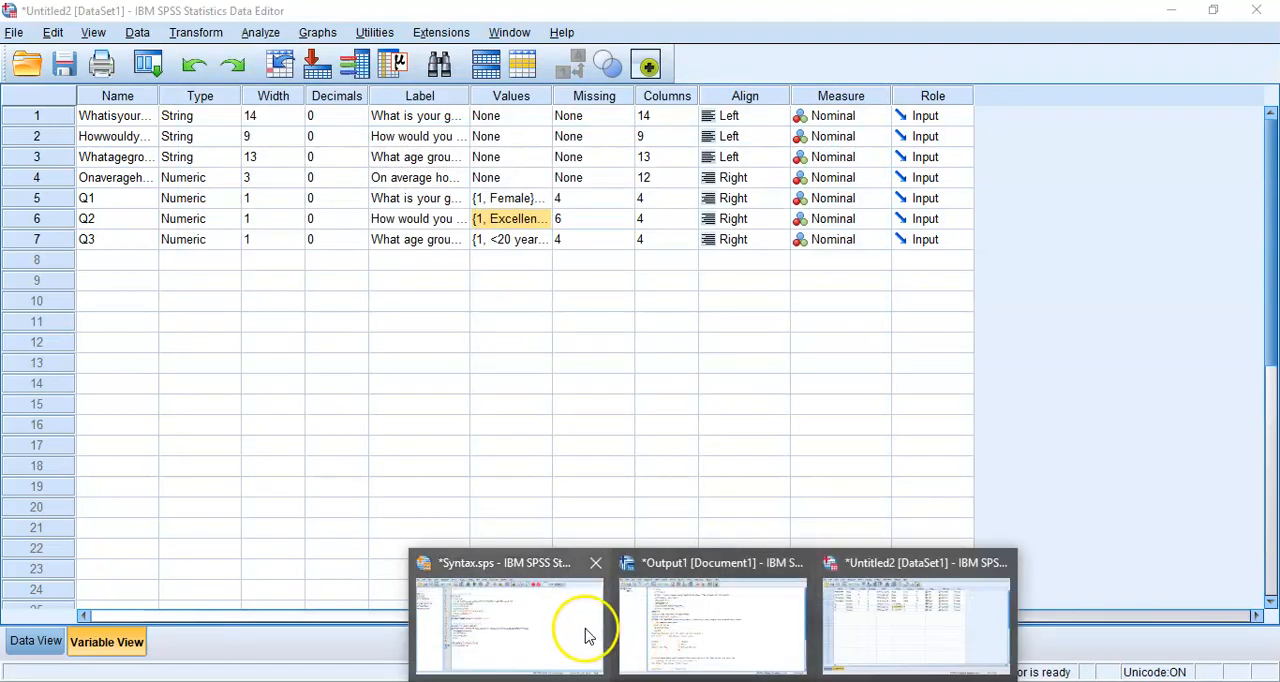
left_click(586, 633)
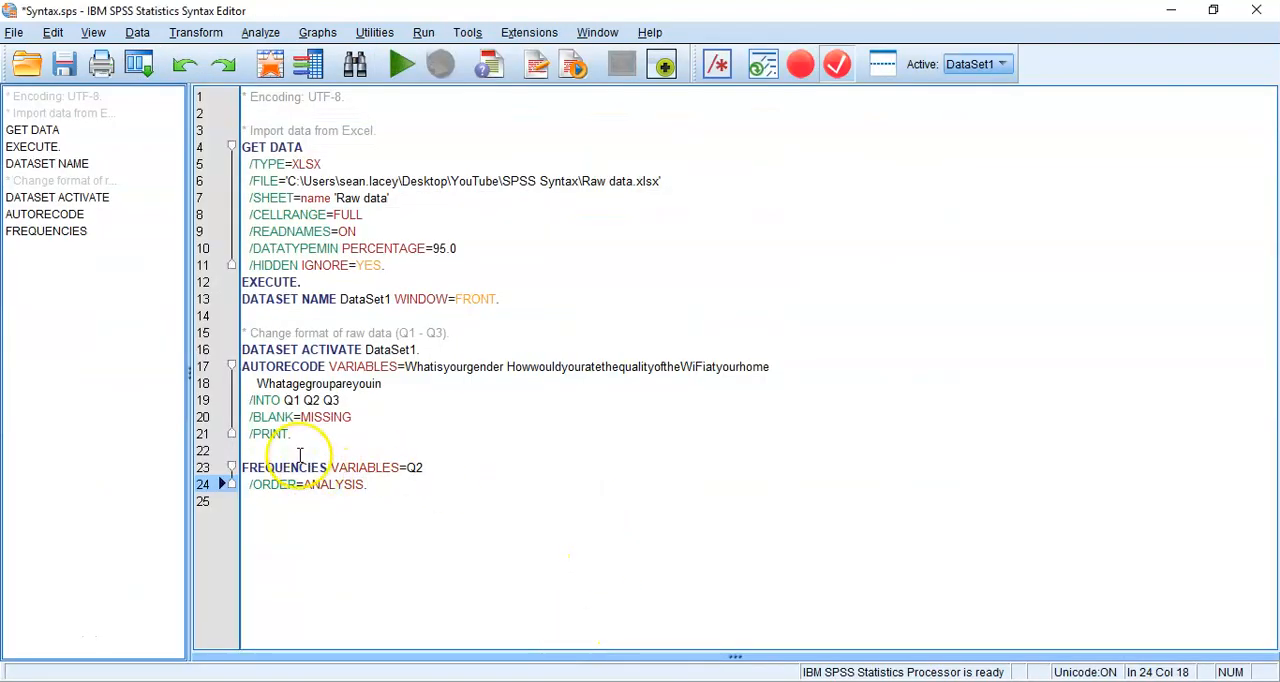
left_click(346, 449)
key("Return")
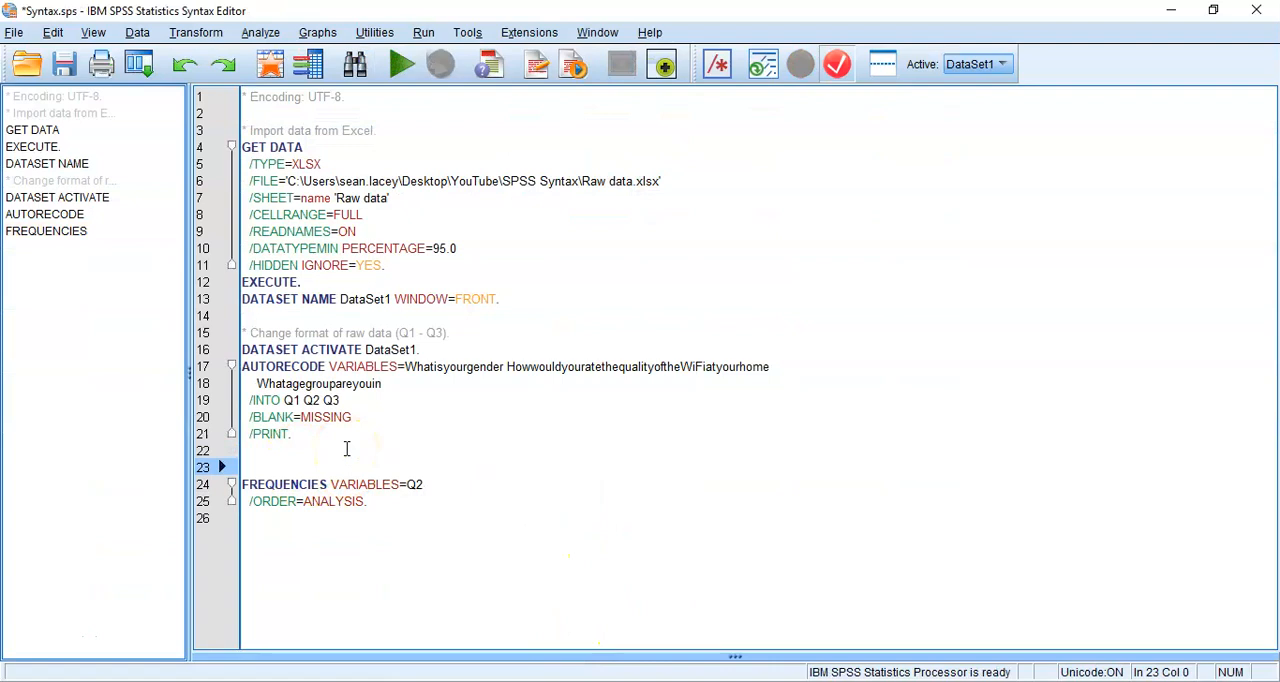
type("*")
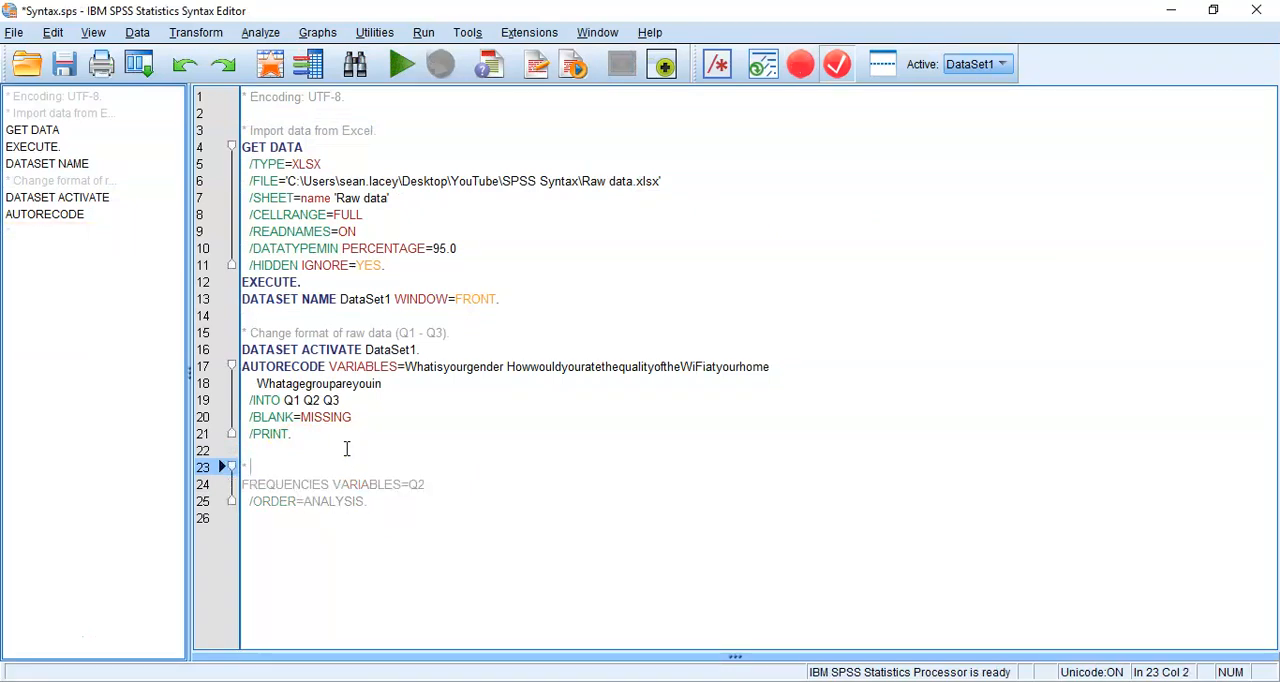
type(" O")
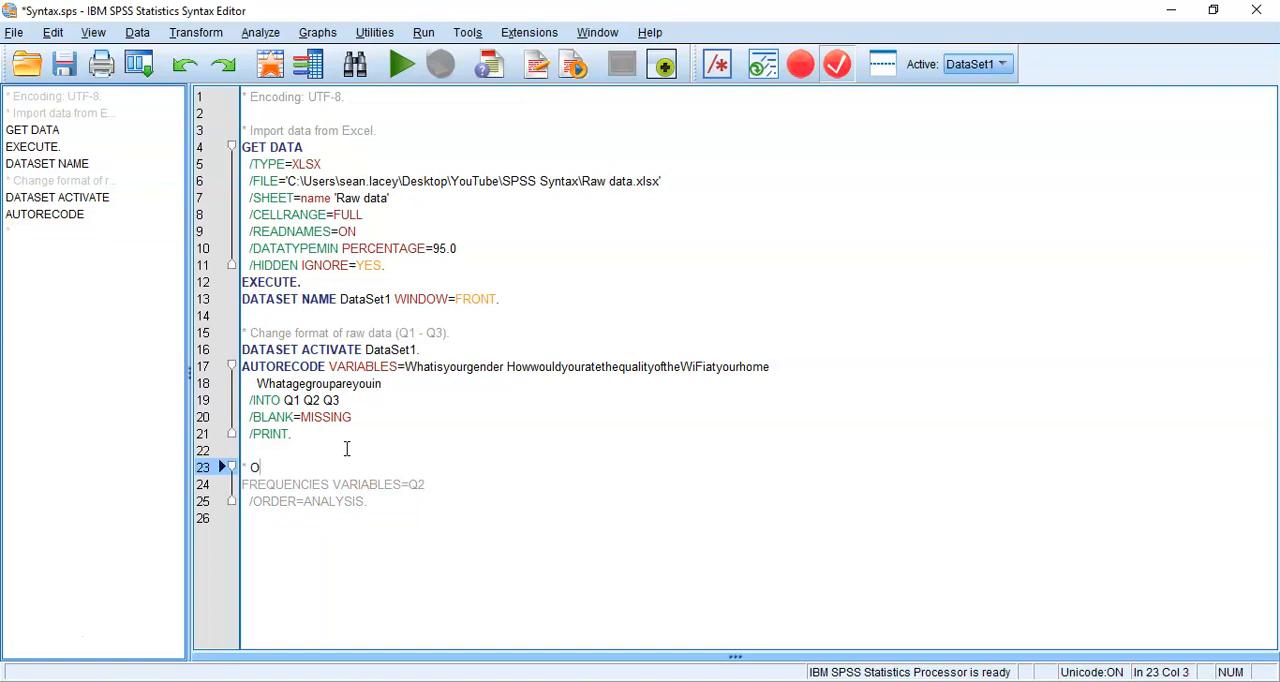
type("riginal order to Q2 responses.")
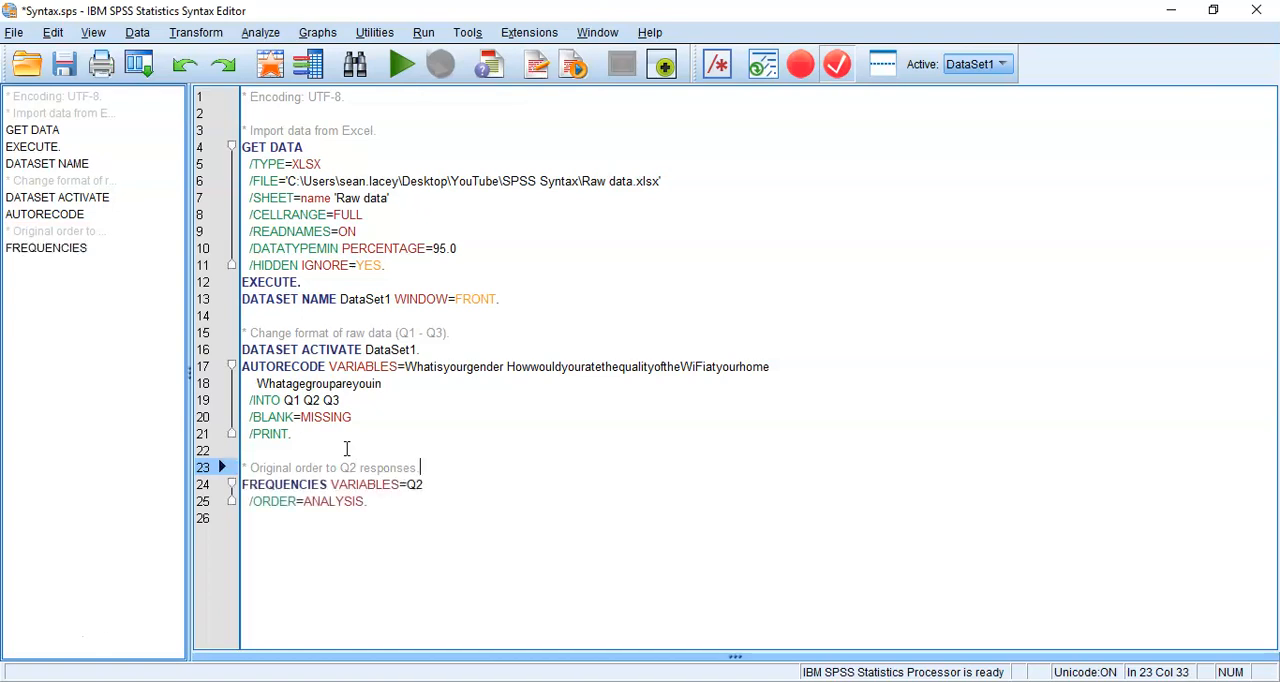
Run only the FREQUENCIES command for Q2 and examine the category order in the output table
key("shift+Down")
key("shift+Down")
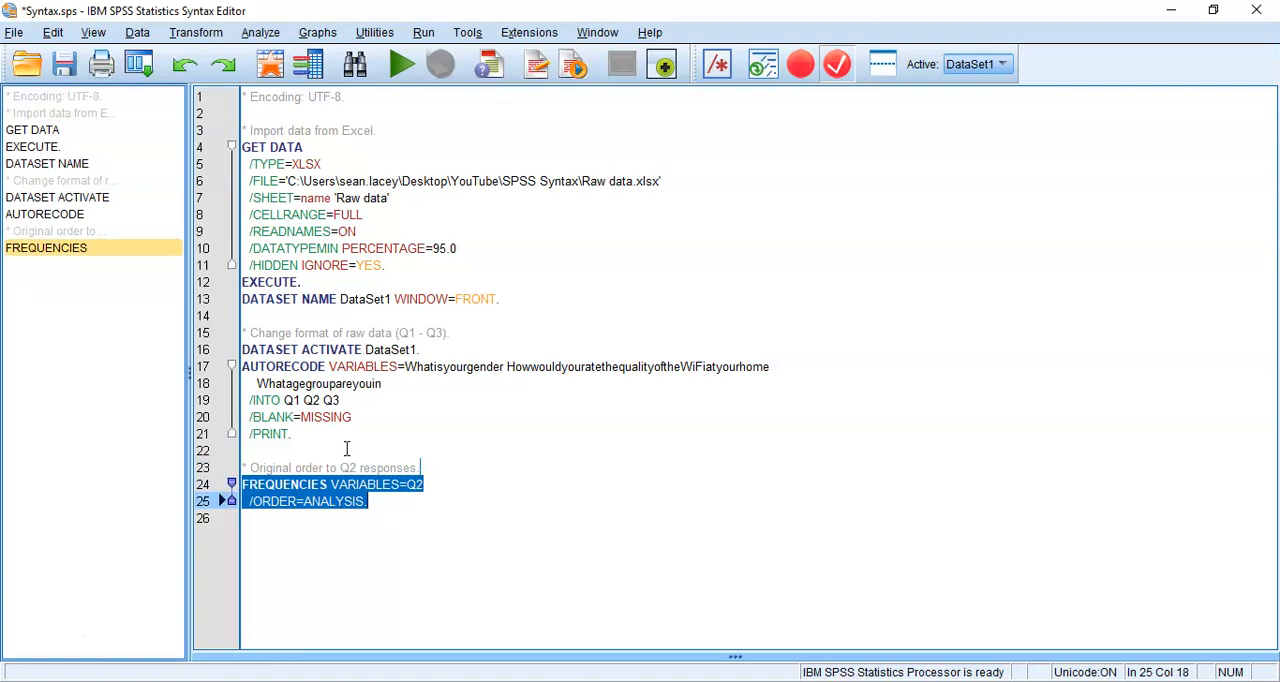
key("ctrl+r")
left_click(420, 545)
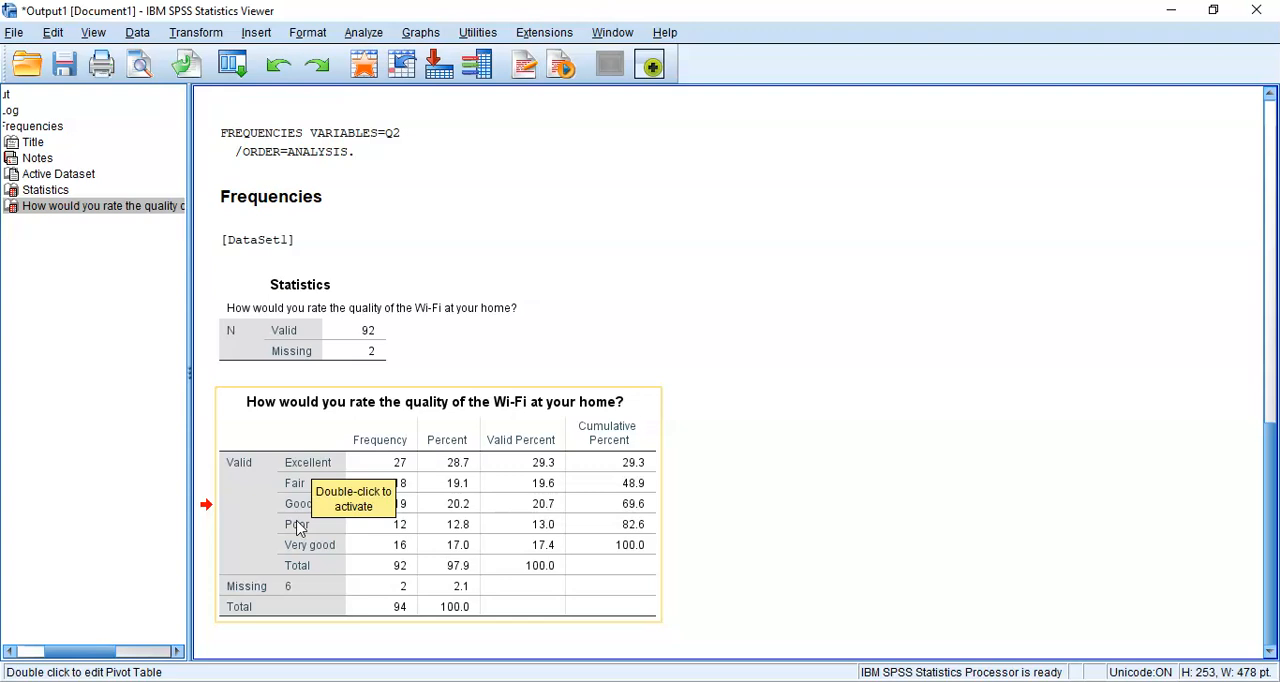
Return to the dataset and start Recode into Same Variables with numeric variable Q2 as the variable to recode
left_click(713, 681)
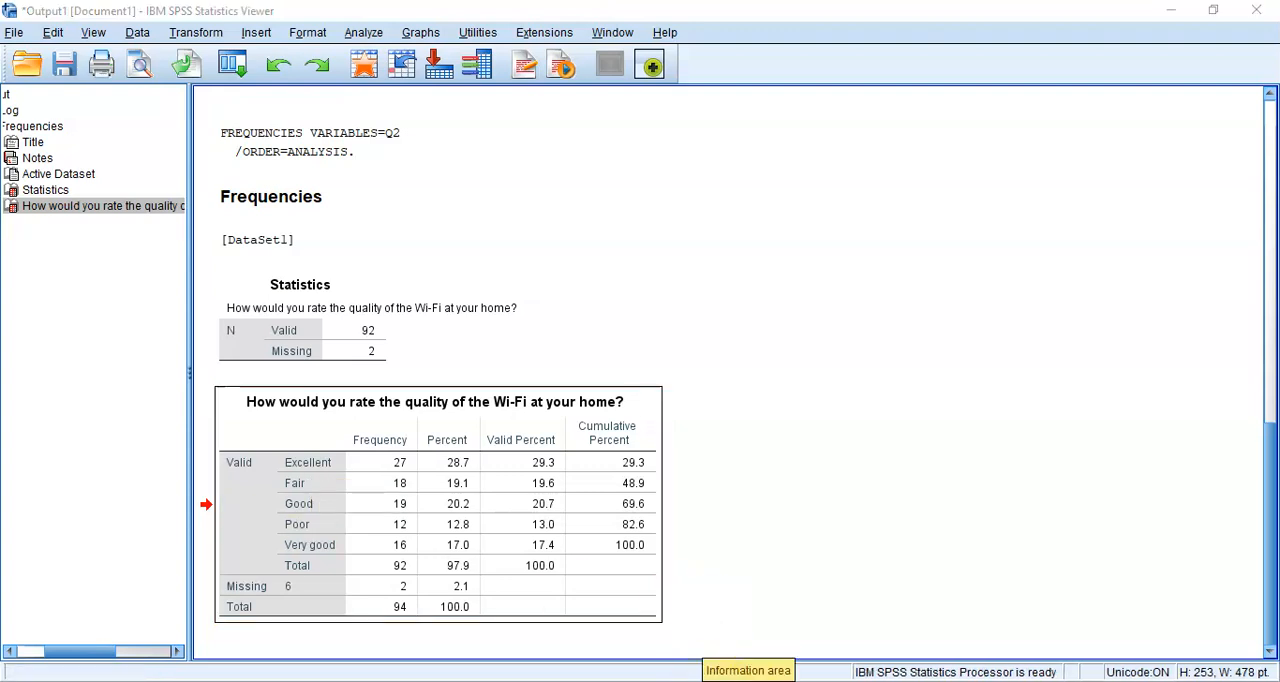
left_click(858, 634)
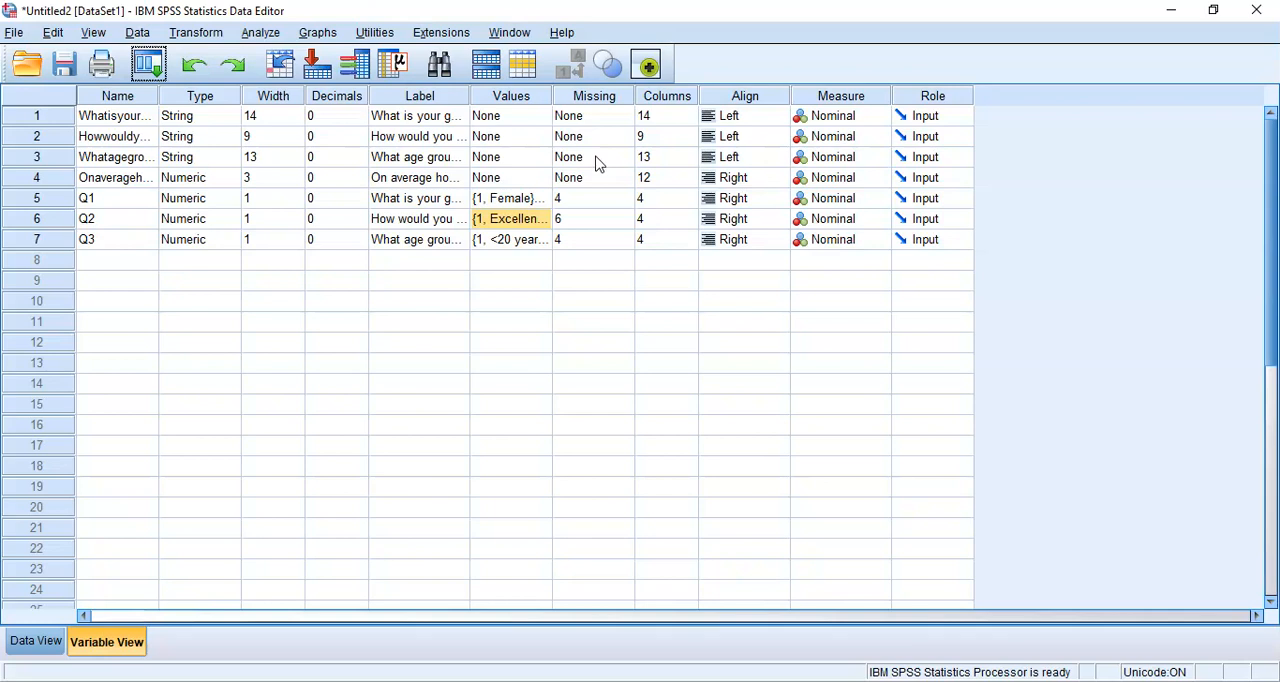
left_click(377, 36)
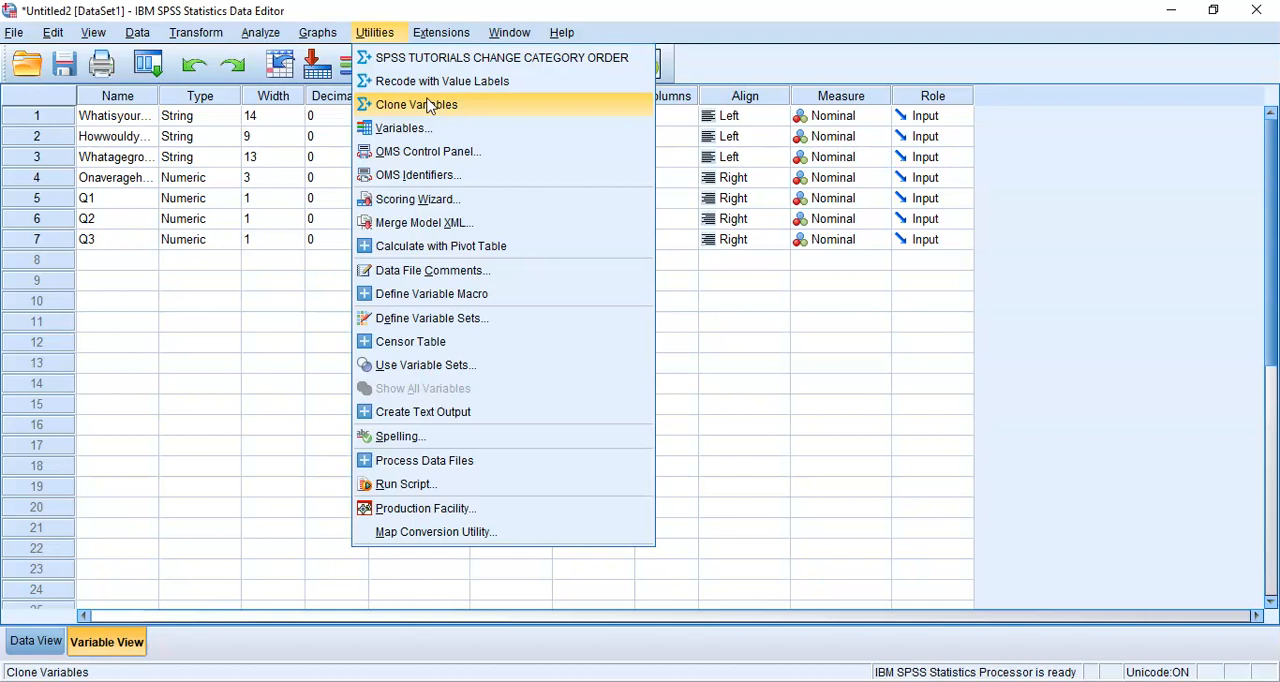
mouse_move(452, 40)
mouse_move(375, 32)
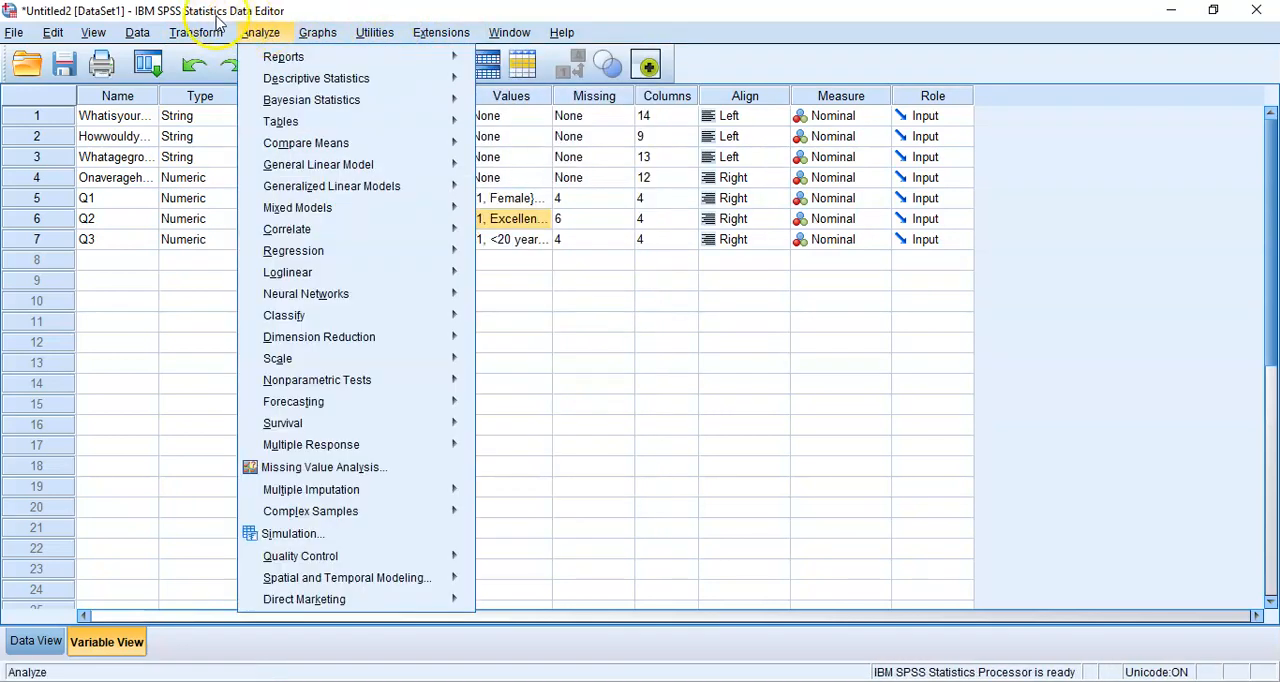
mouse_move(200, 32)
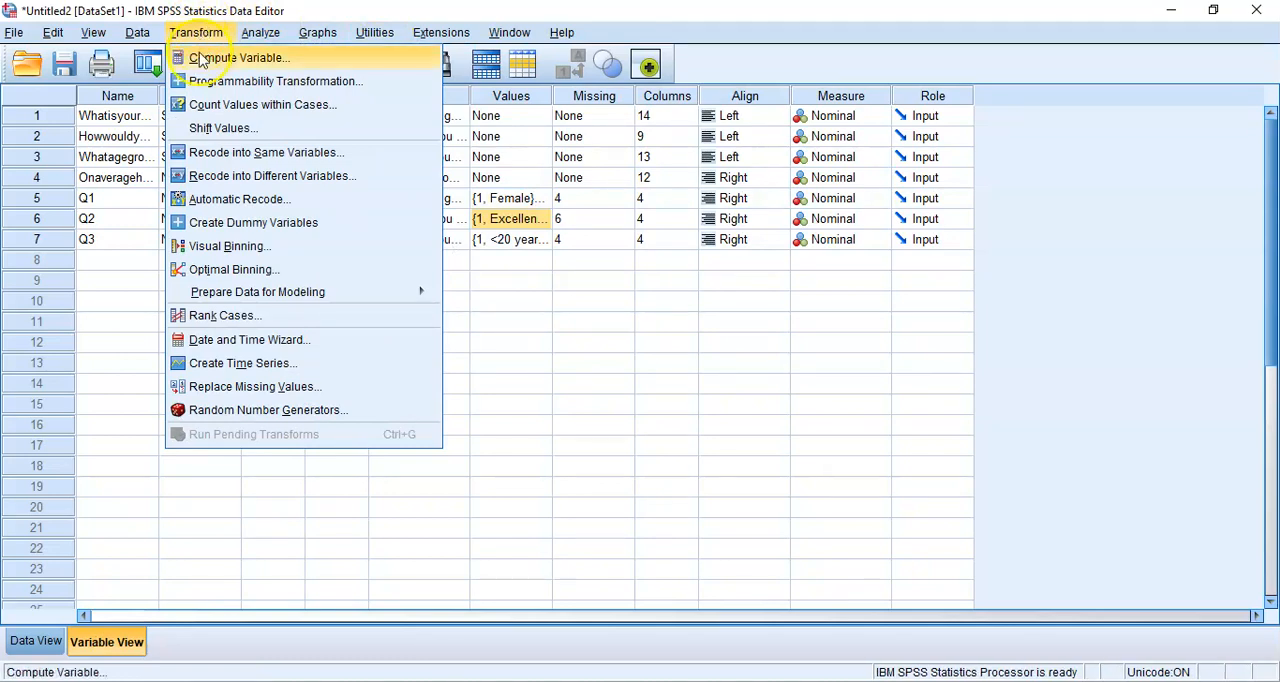
left_click(207, 152)
left_click(207, 152)
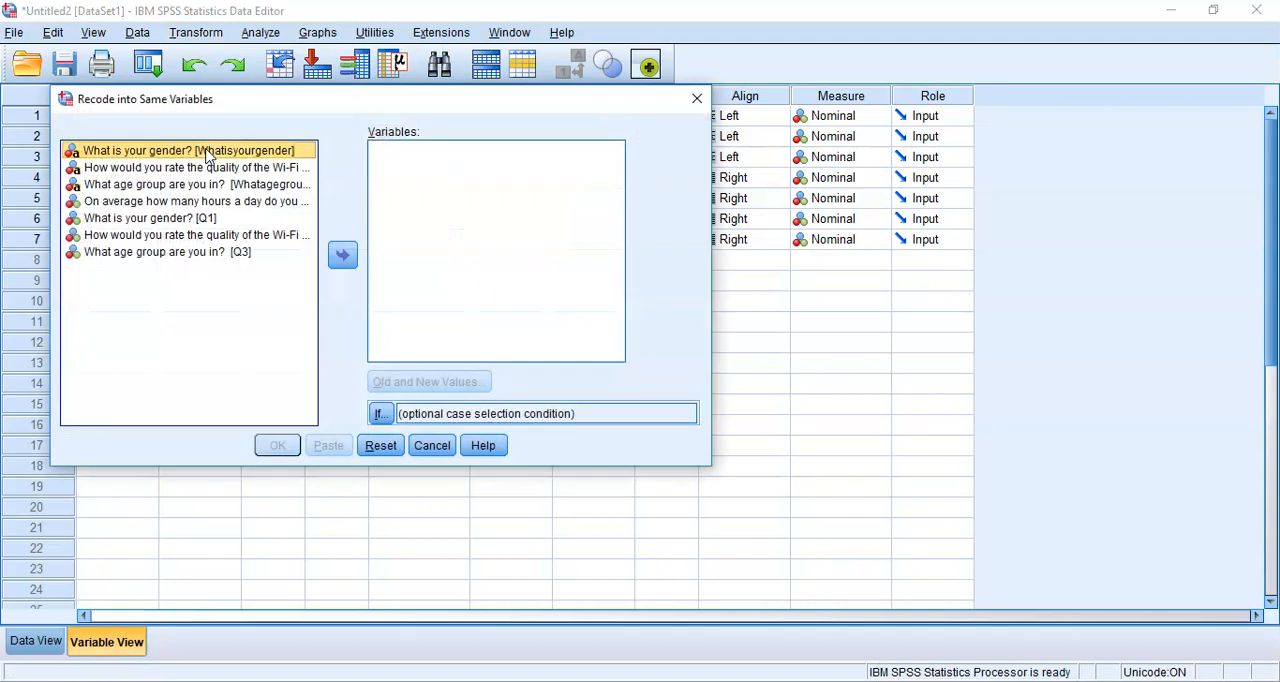
left_click(225, 235)
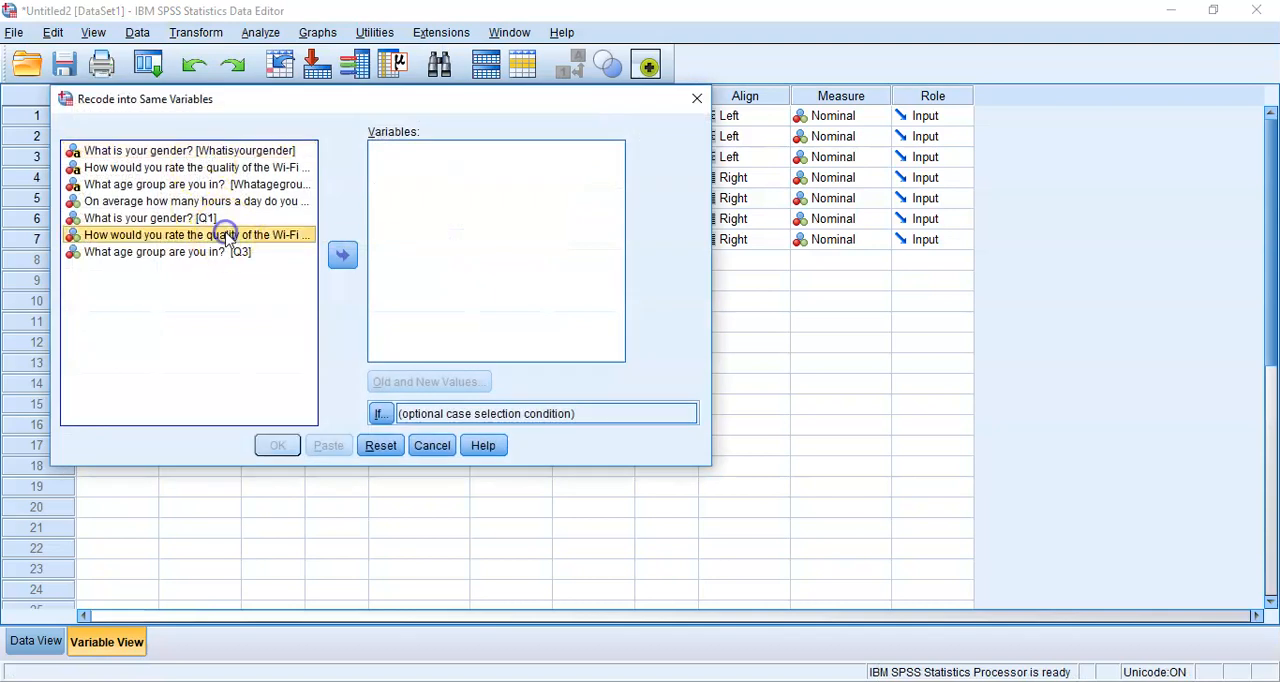
left_click(341, 254)
Define the first two old-to-new value mappings for Q2: 1 to 1 and 5 to 2
left_click(408, 383)
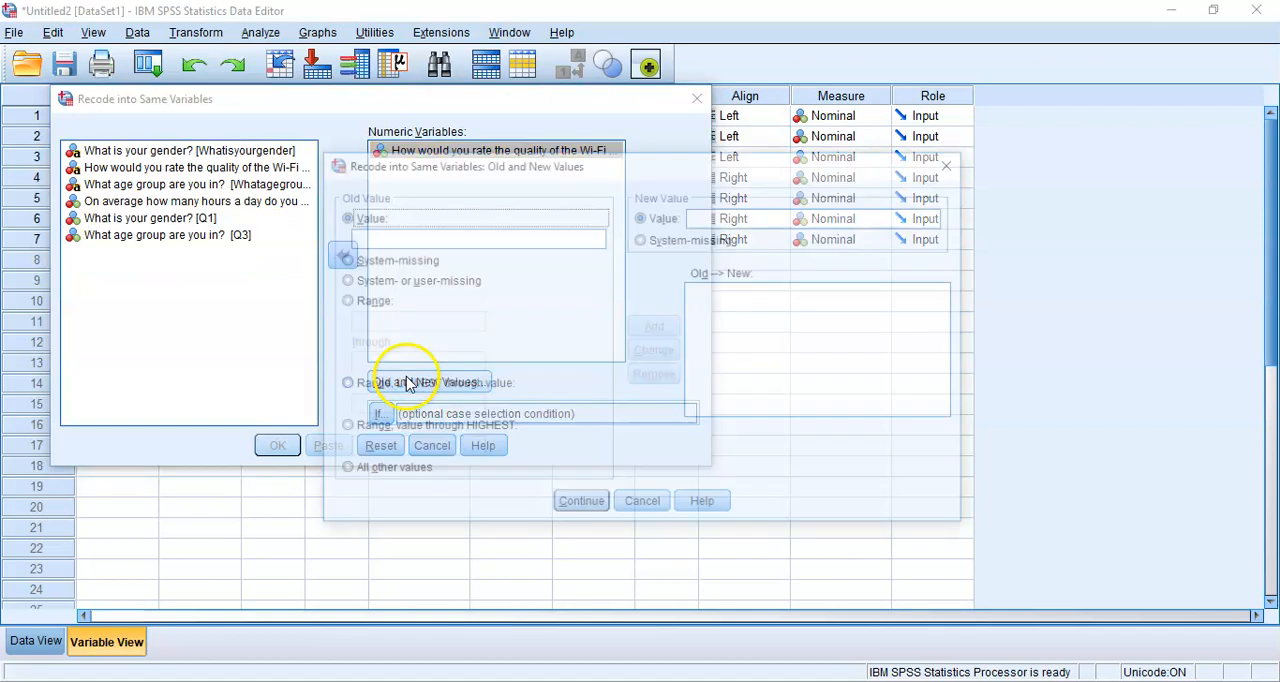
left_click(450, 238)
type("1")
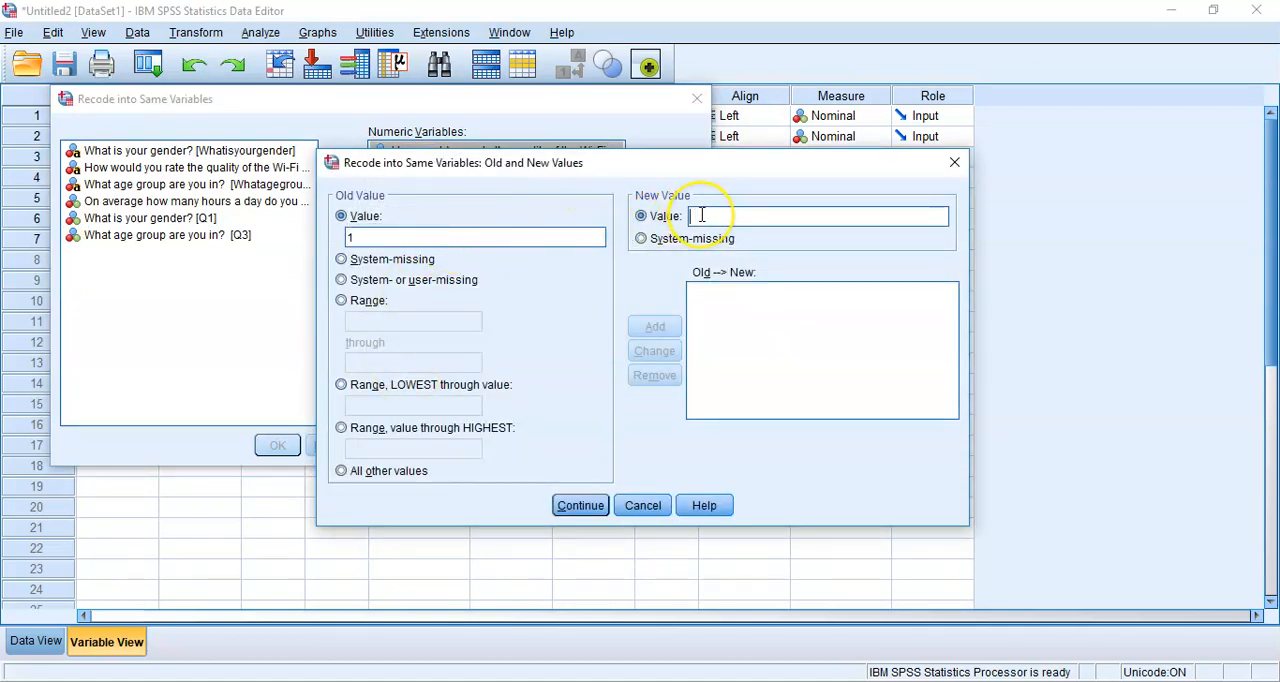
type("1")
left_click(650, 327)
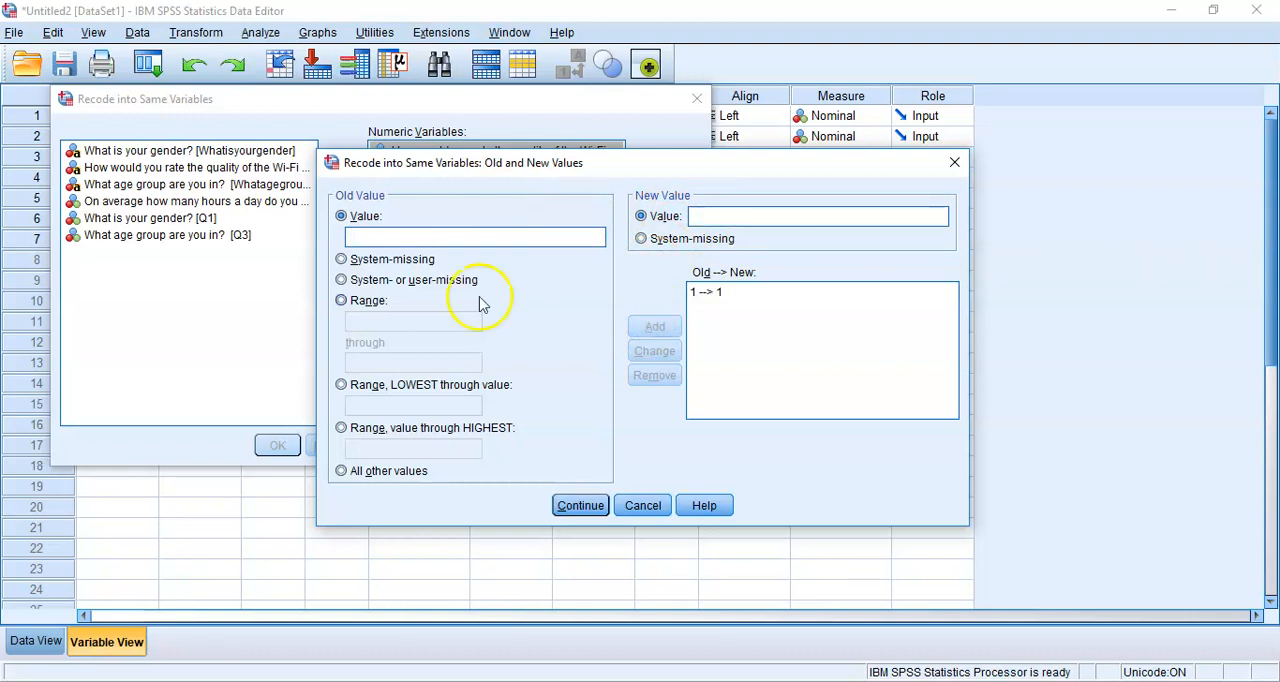
left_click(487, 237)
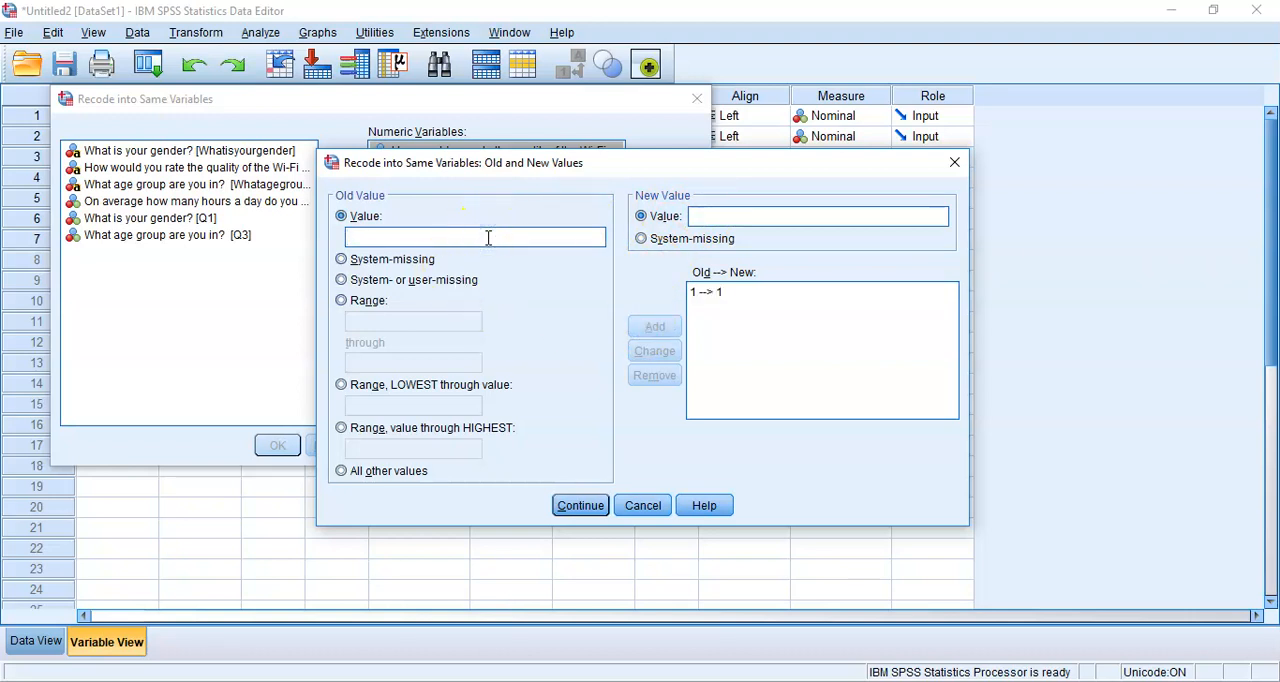
type("5")
left_click(713, 216)
type("2")
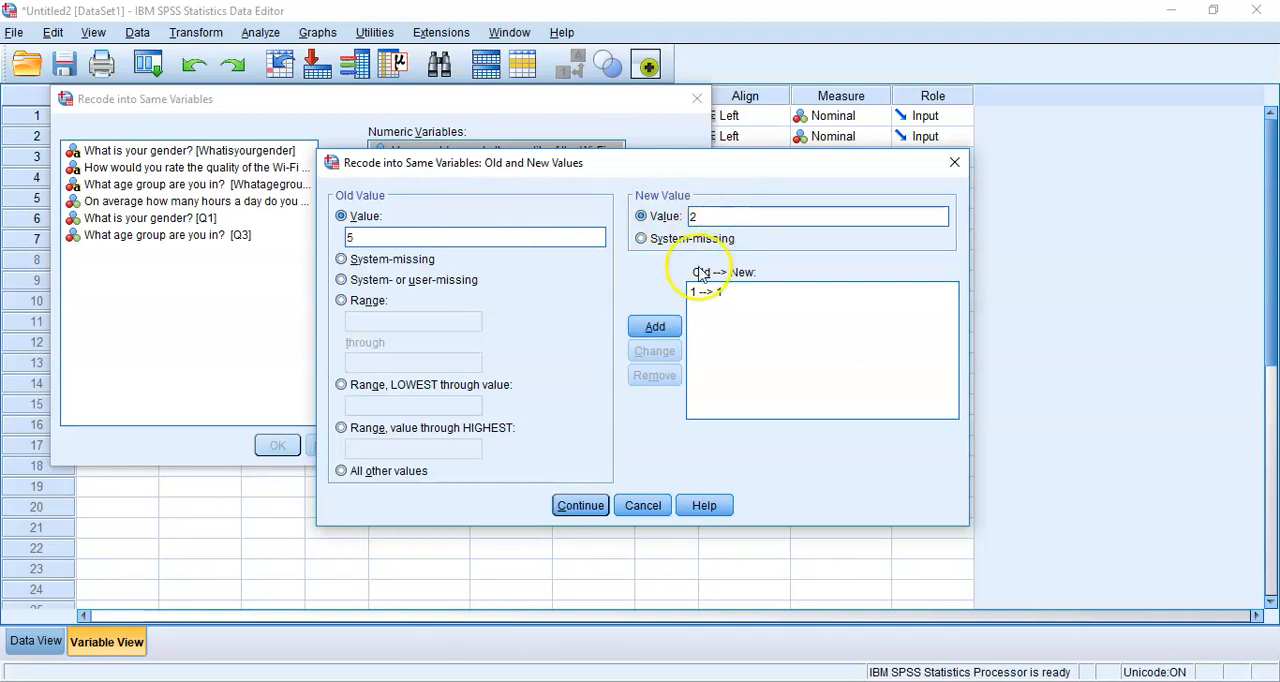
left_click(655, 326)
Add the old-to-new value mappings 3 to 3 and 2 to 4 for Q2
left_click(490, 244)
type("3")
left_click(717, 216)
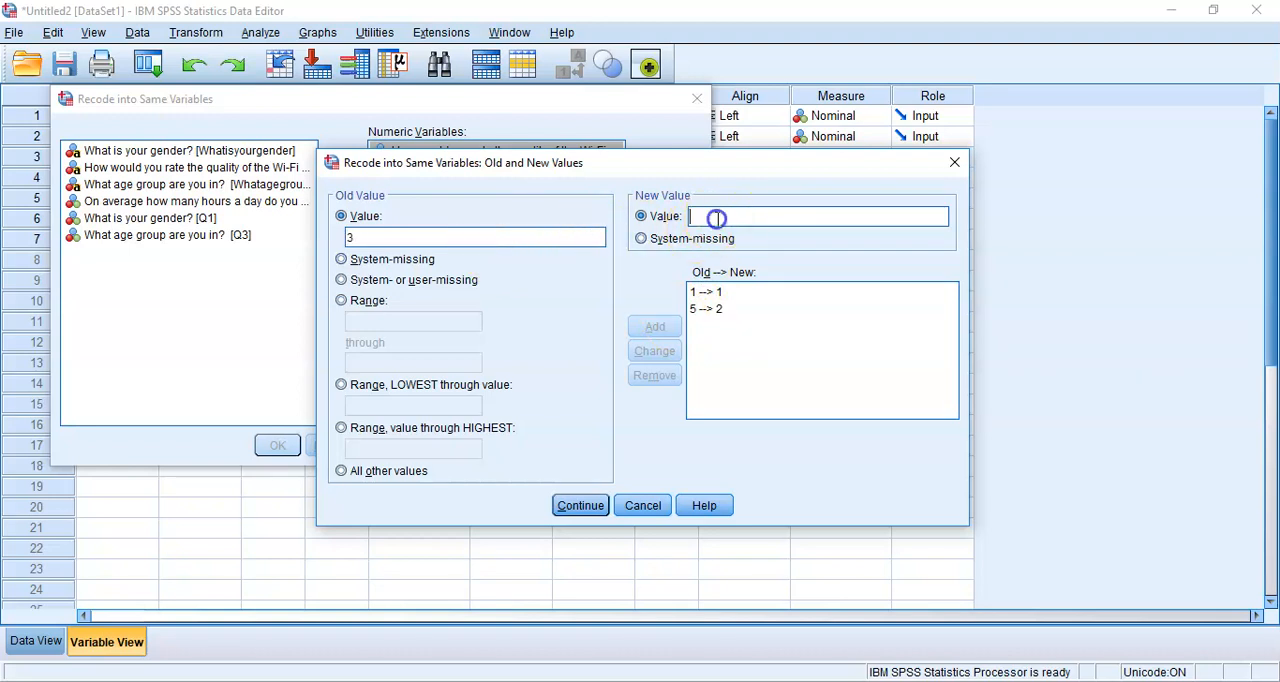
type("3")
left_click(655, 326)
left_click(518, 235)
type("2")
left_click(716, 213)
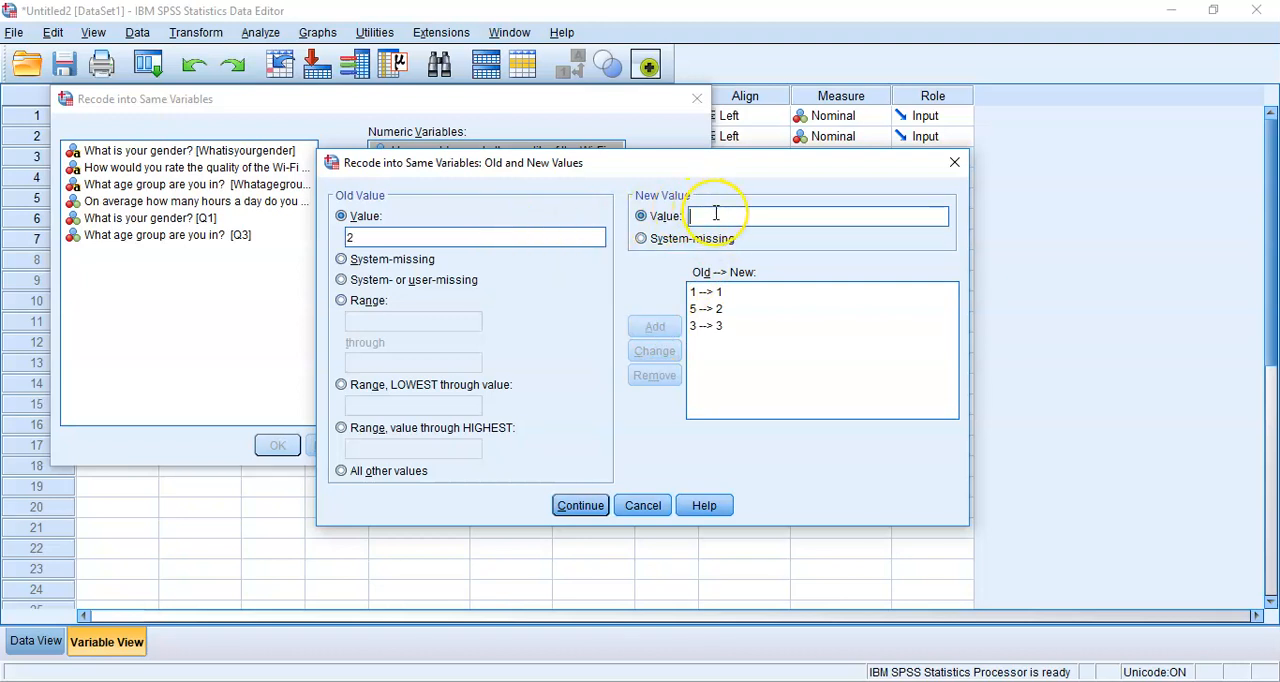
type("4")
left_click(655, 326)
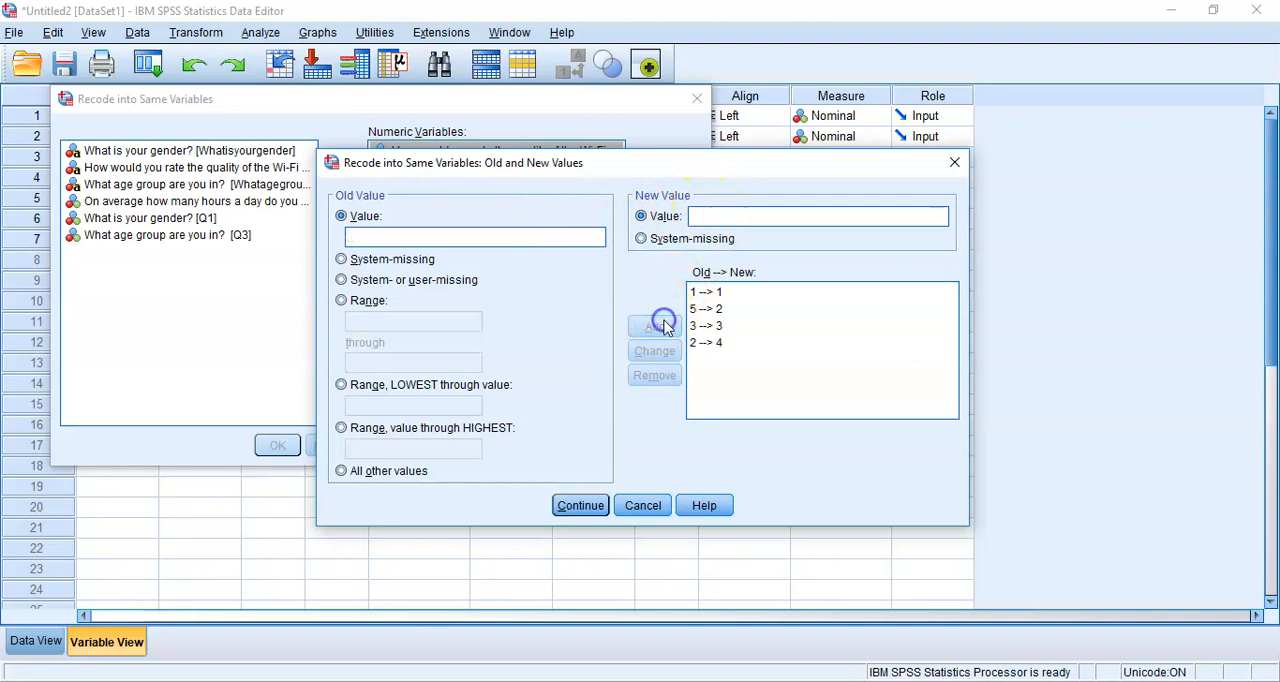
Add the old-to-new value mapping 4 to 5 for Q2
left_click(531, 240)
type("4")
left_click(698, 216)
type("5")
left_click(672, 332)
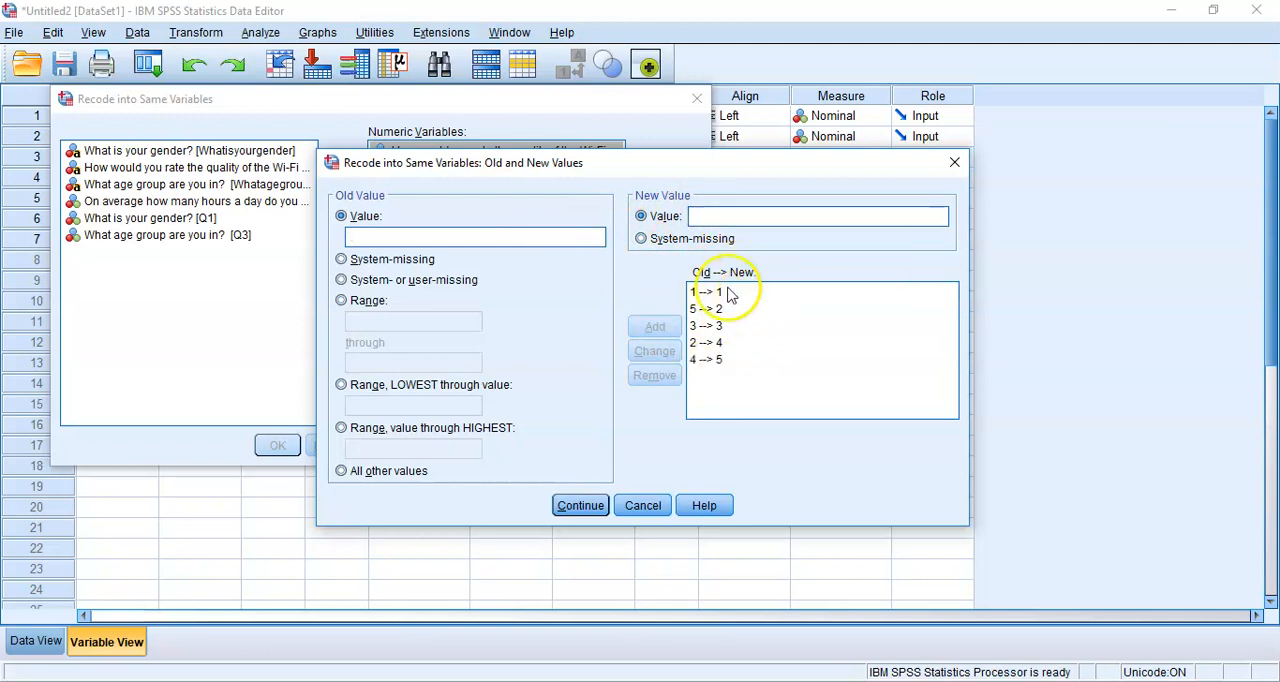
left_click(766, 359)
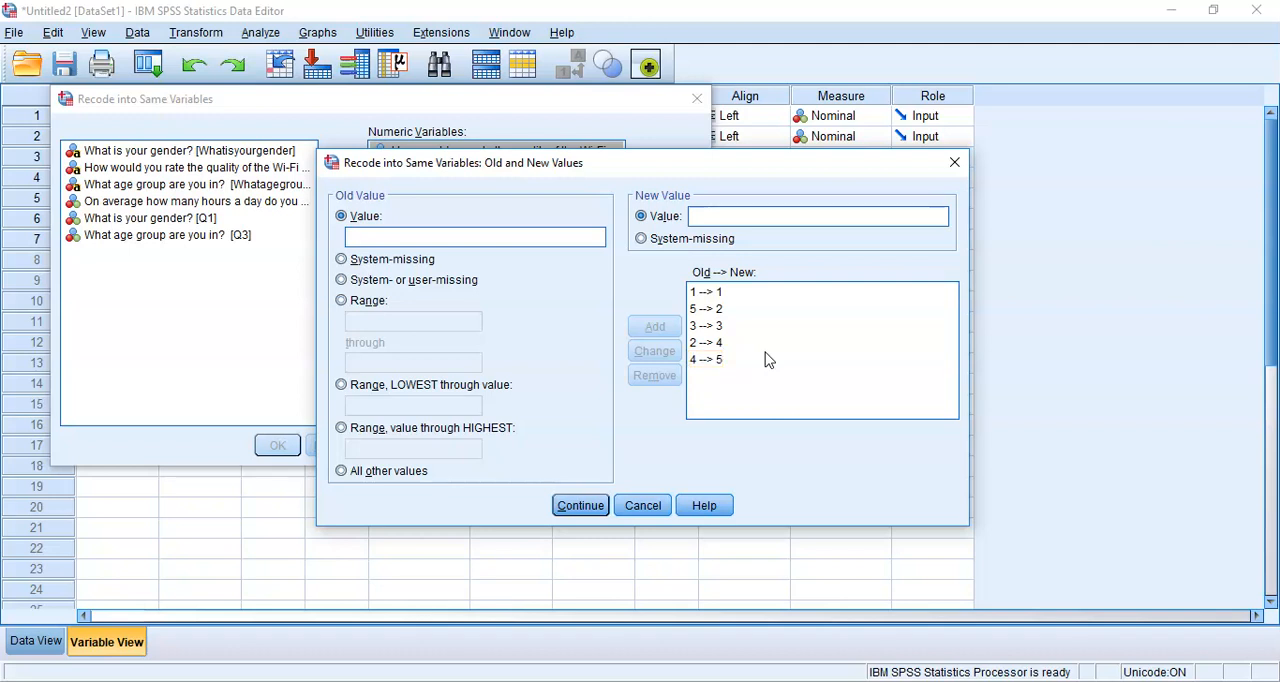
Map system-missing to system-missing for Q2 and paste the recode command into the syntax file
left_click(386, 262)
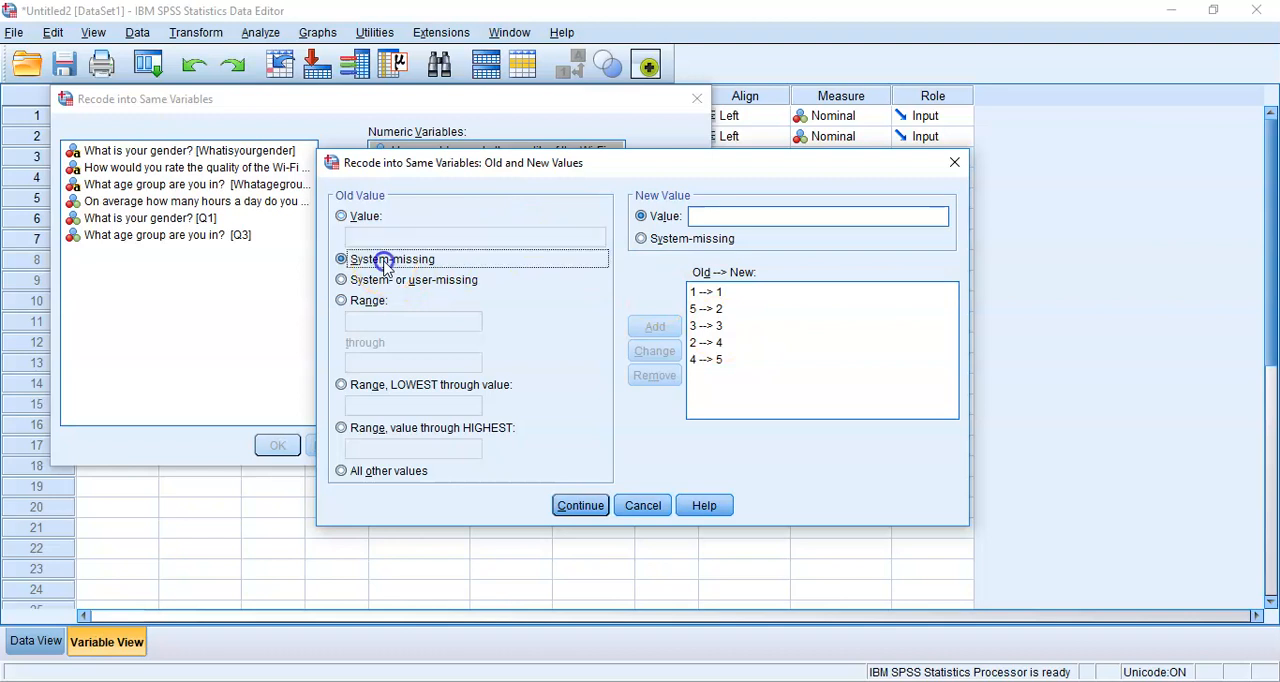
left_click(658, 240)
left_click(656, 327)
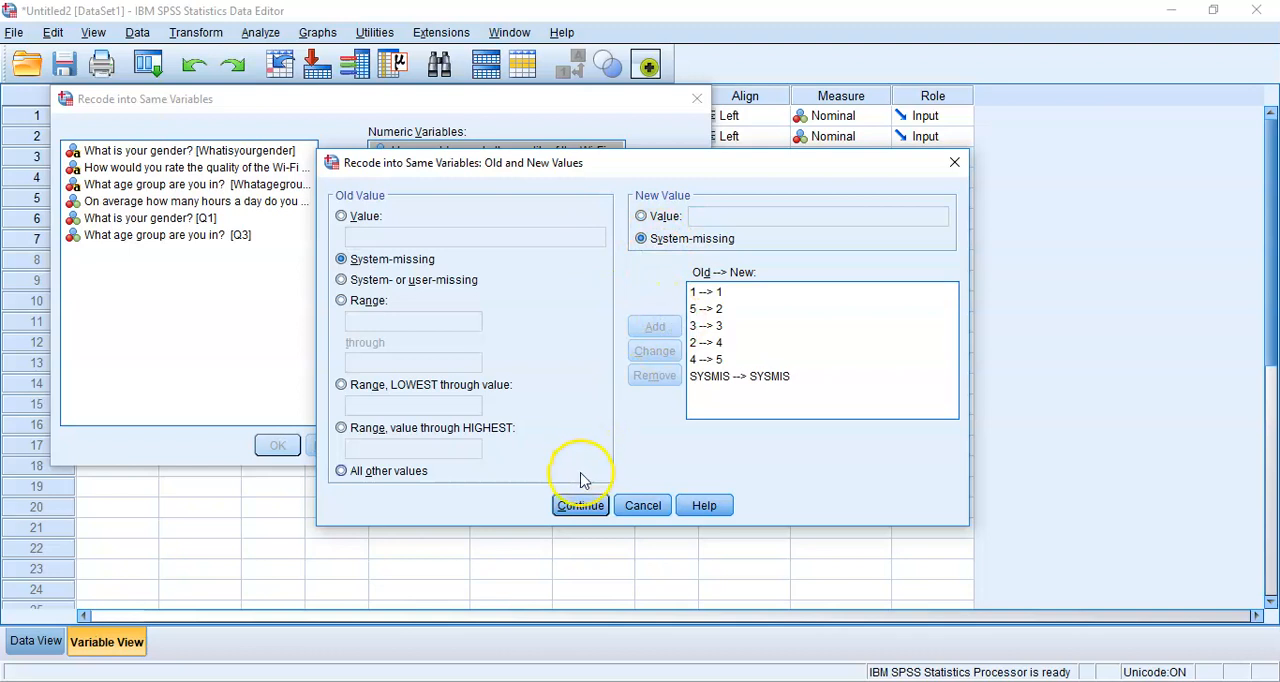
left_click(580, 505)
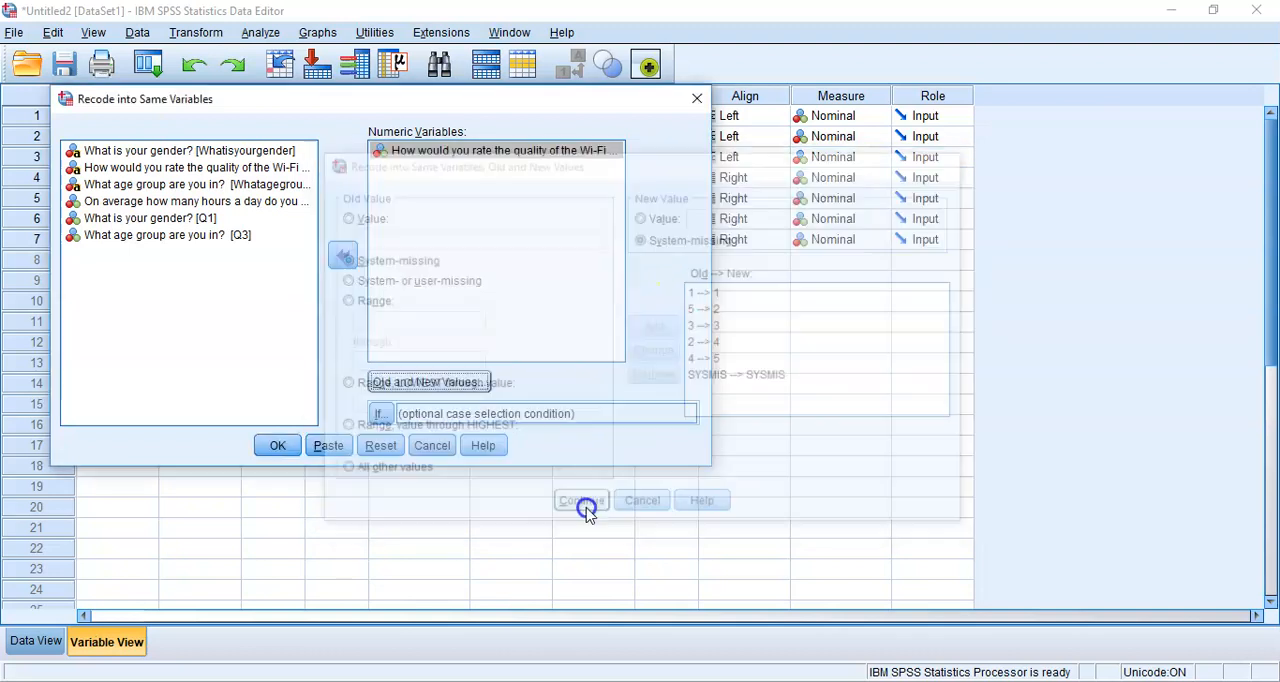
left_click(329, 445)
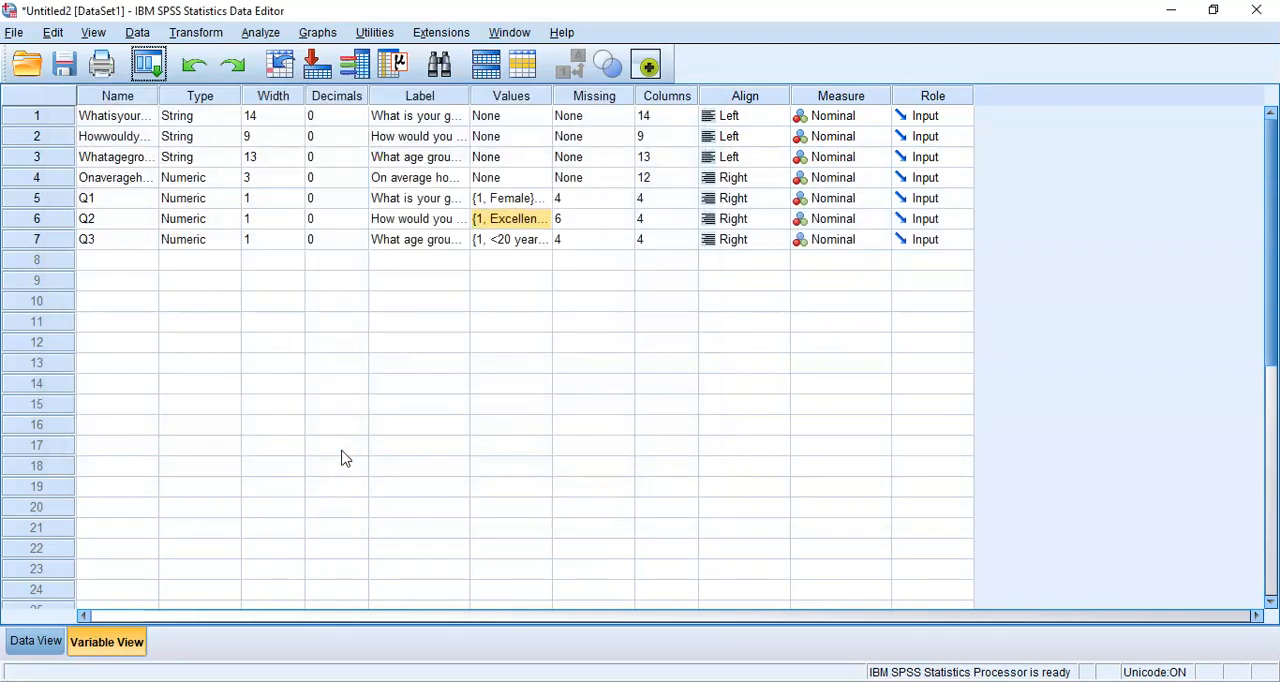
Insert the comment "* Reorder Q2." on its own line directly above the RECODE command in the syntax file
left_click(557, 634)
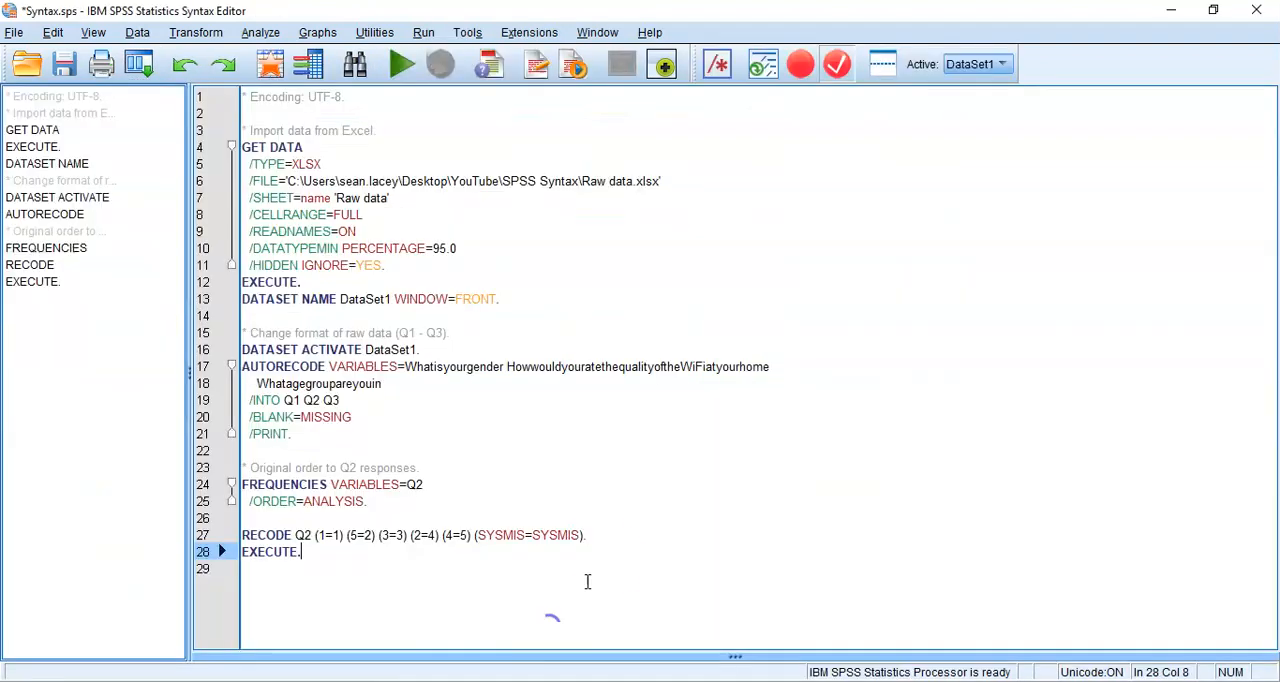
key("Return")
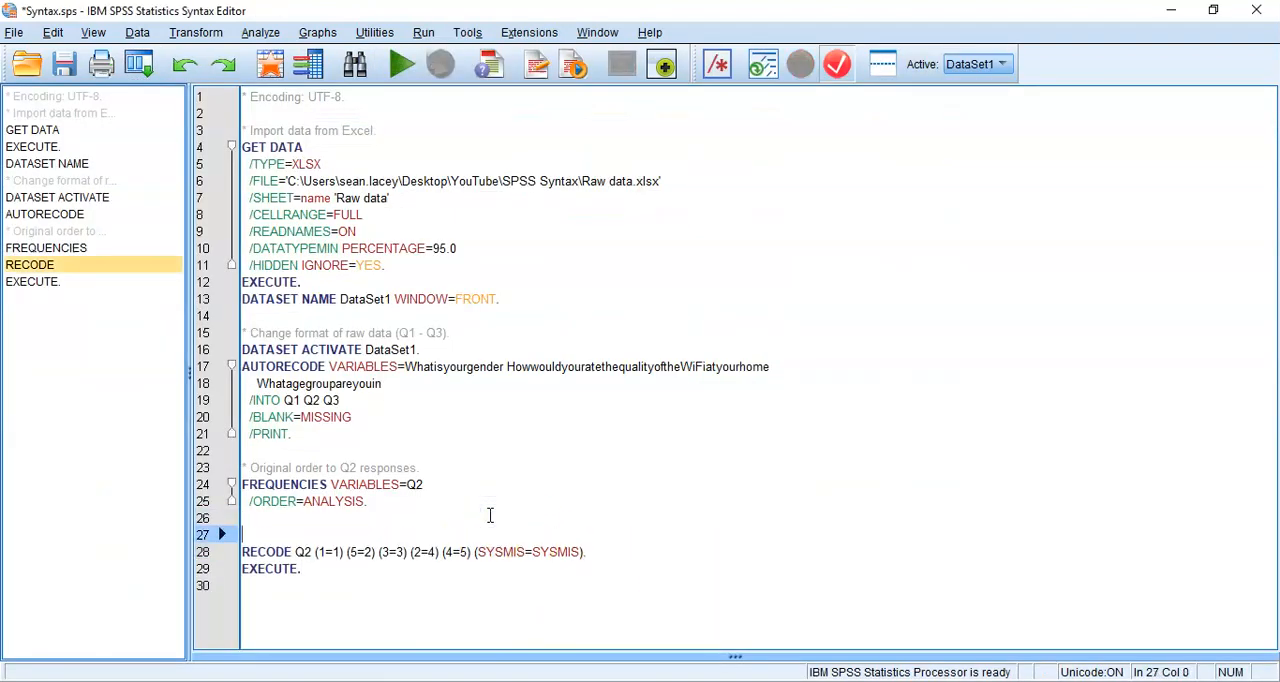
type("*")
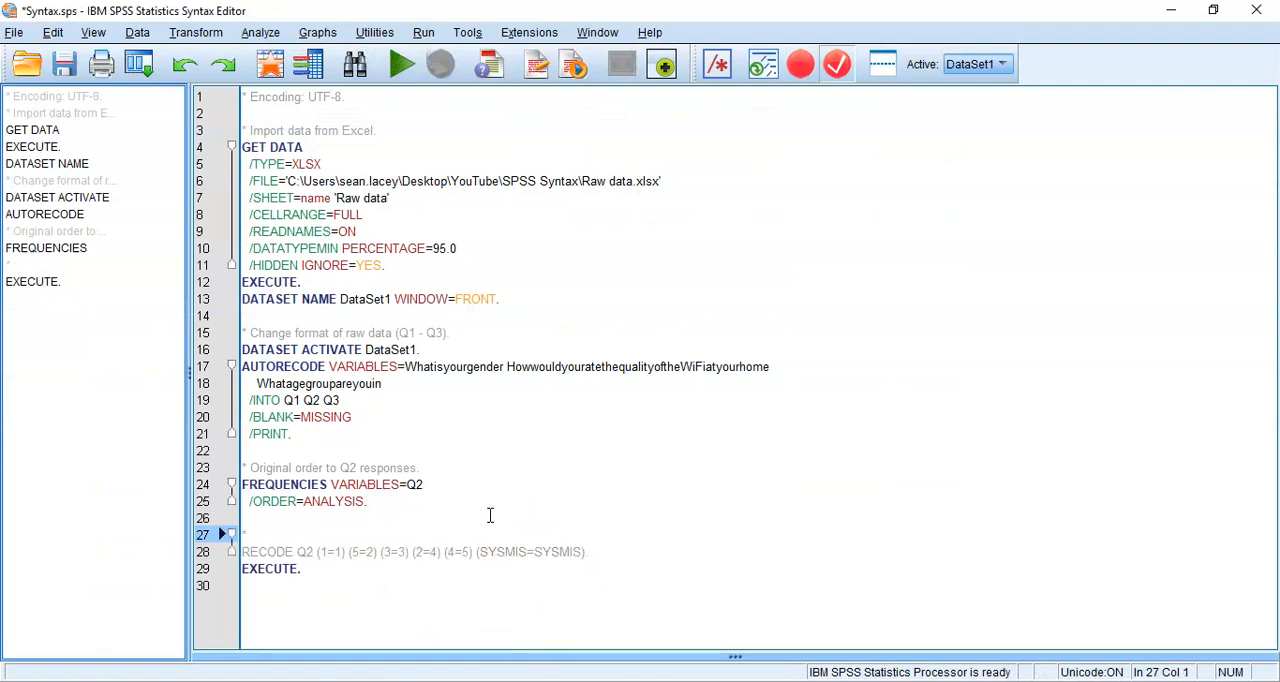
type(" Relabels")
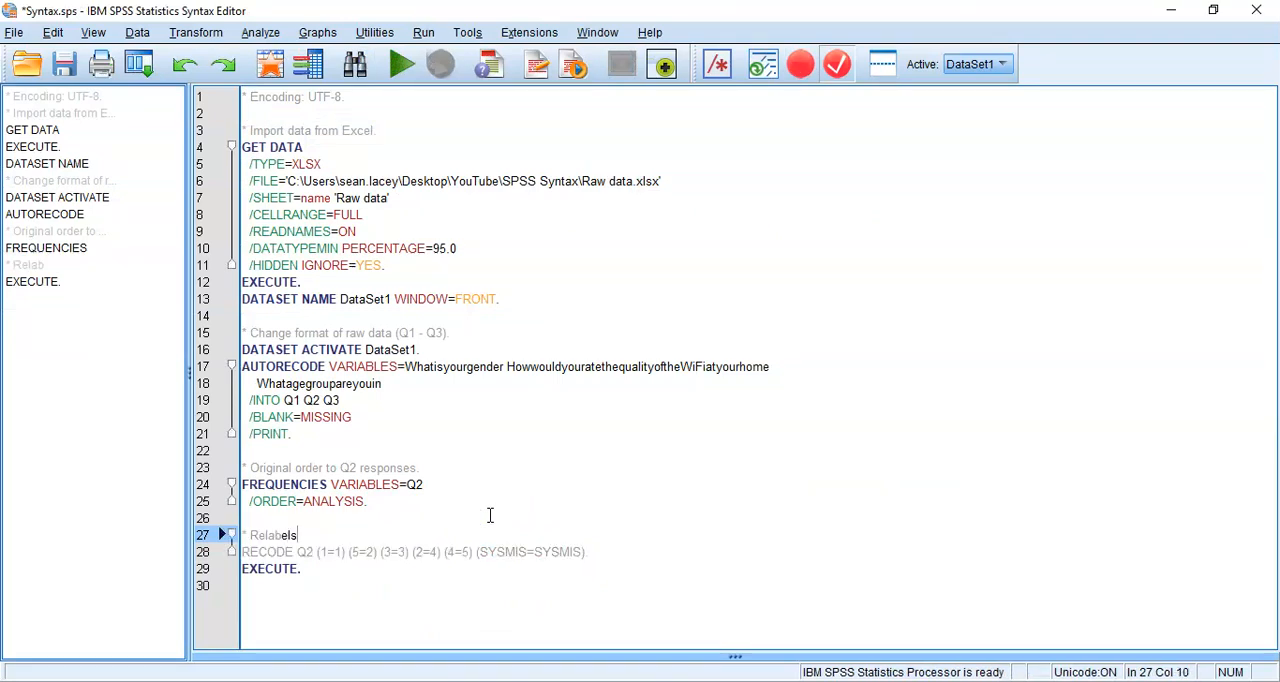
key("BackSpace")
type("the")
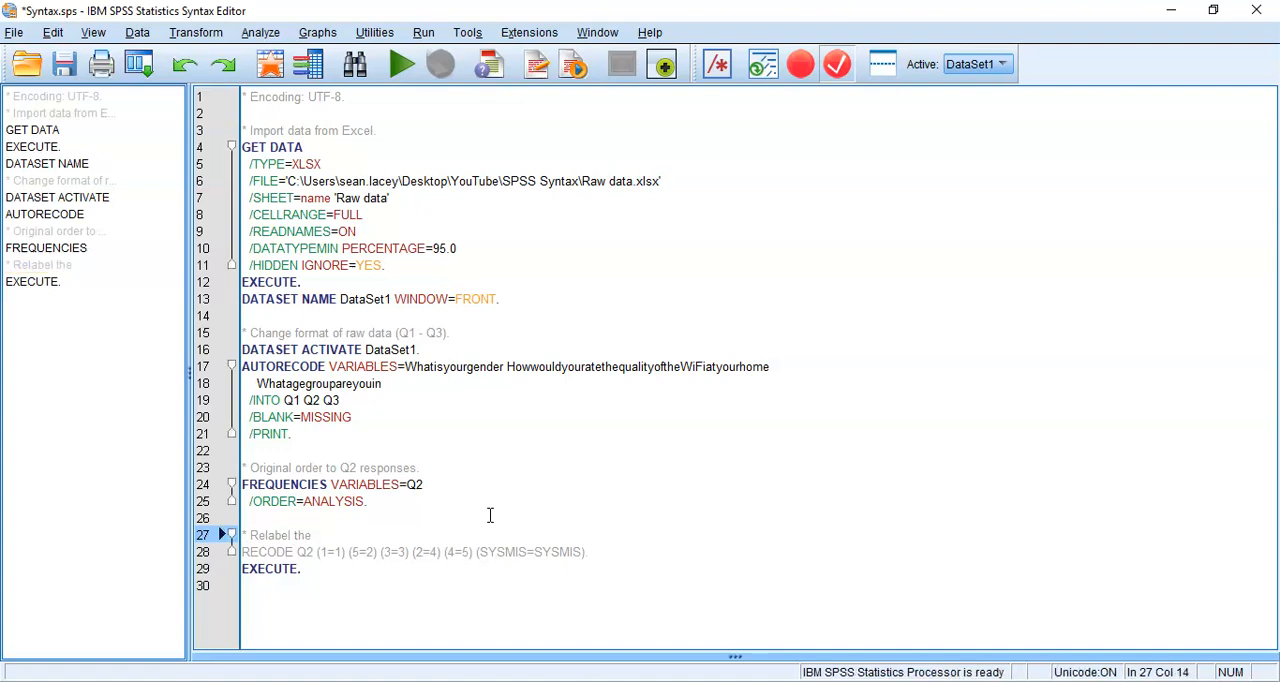
key("BackSpace")
key("BackSpace")
key("BackSpace")
key("BackSpace")
key("BackSpace")
key("BackSpace")
key("BackSpace")
key("BackSpace")
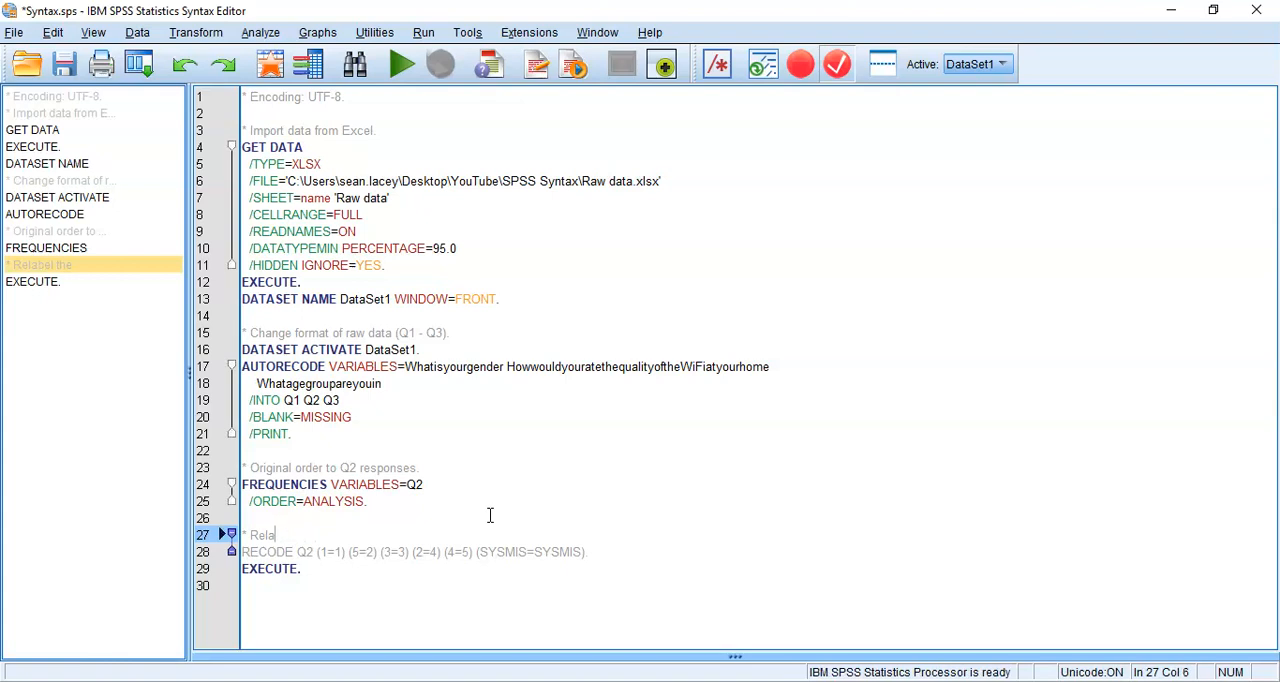
key("BackSpace")
type("orderQ2.")
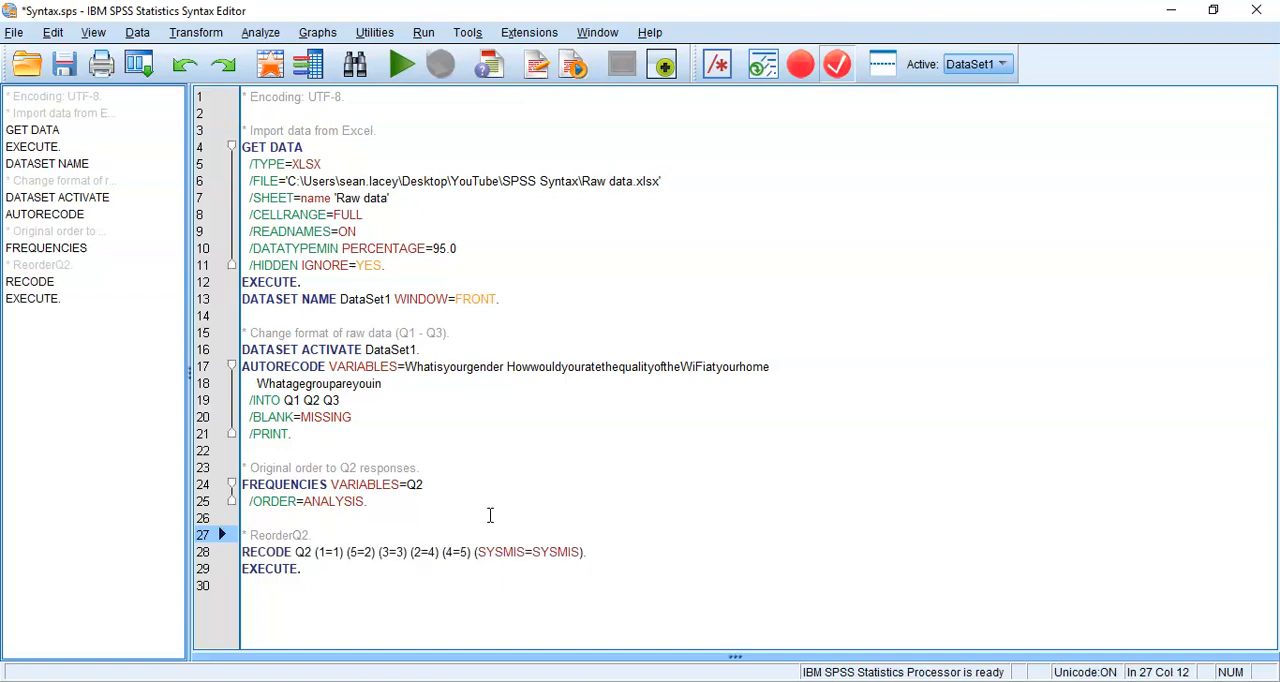
key("Down")
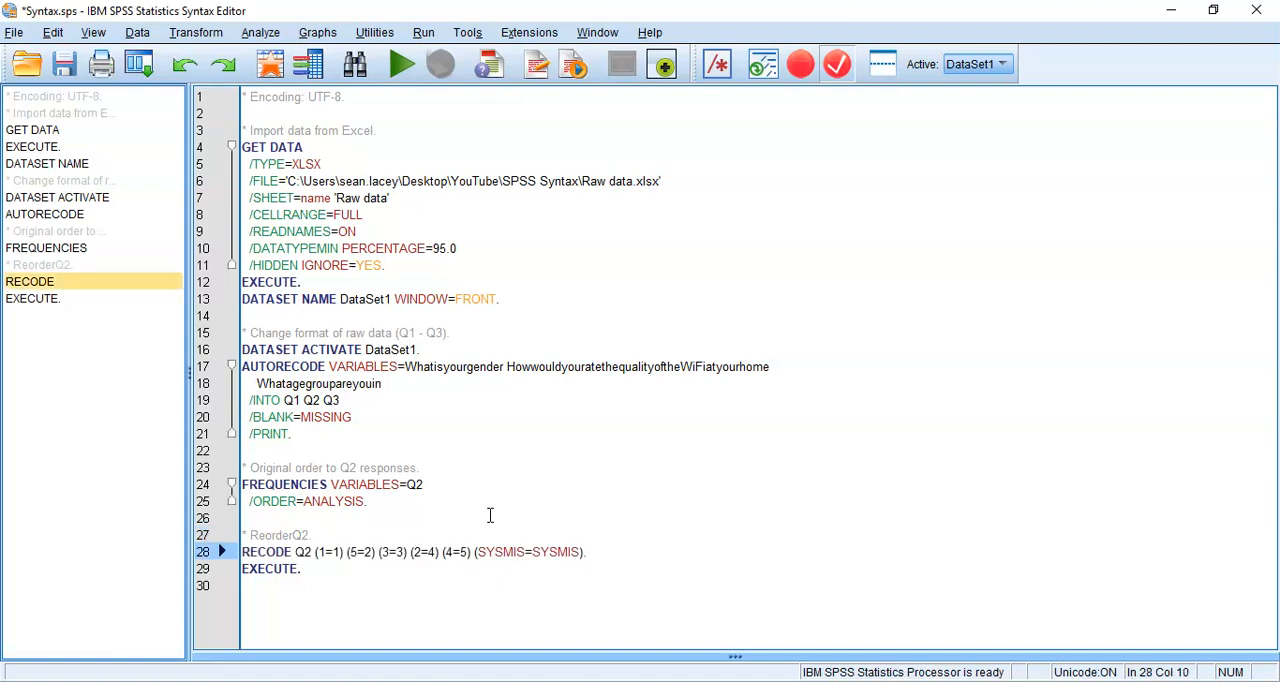
key("Up")
key("Left")
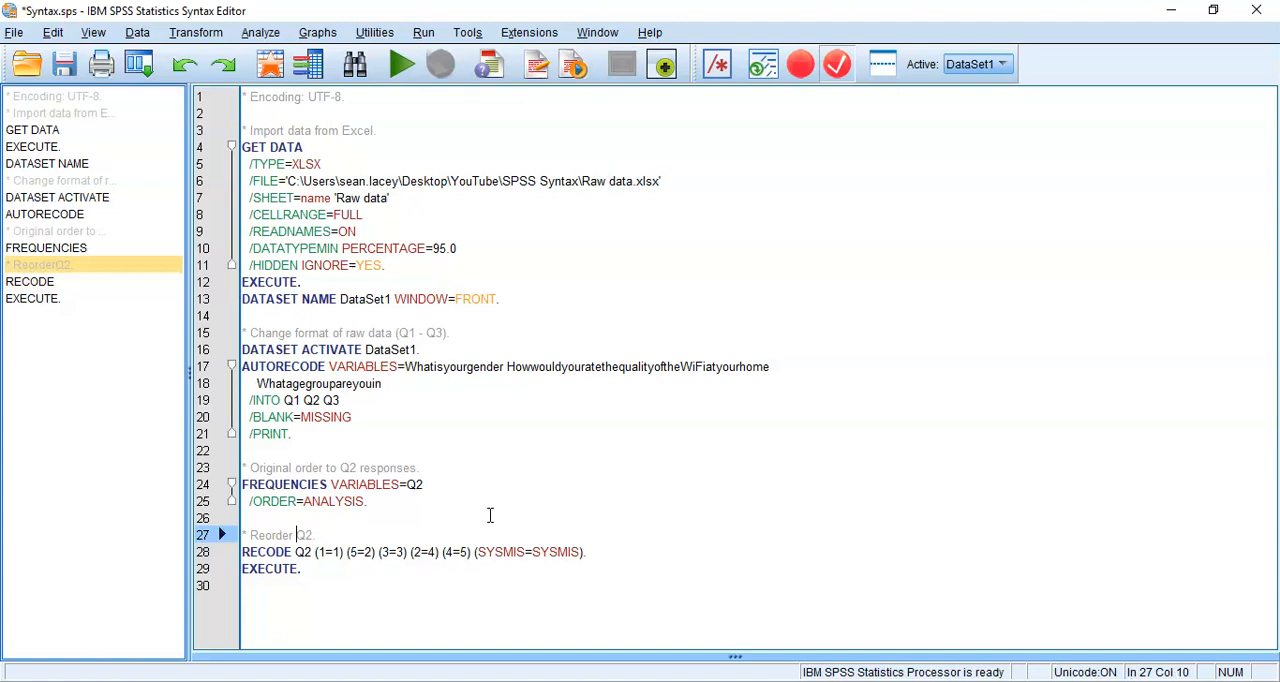
key("End")
Run only the RECODE Q2 and EXECUTE commands and check their log entry in the output
key("shift+Down")
key("shift+Down")
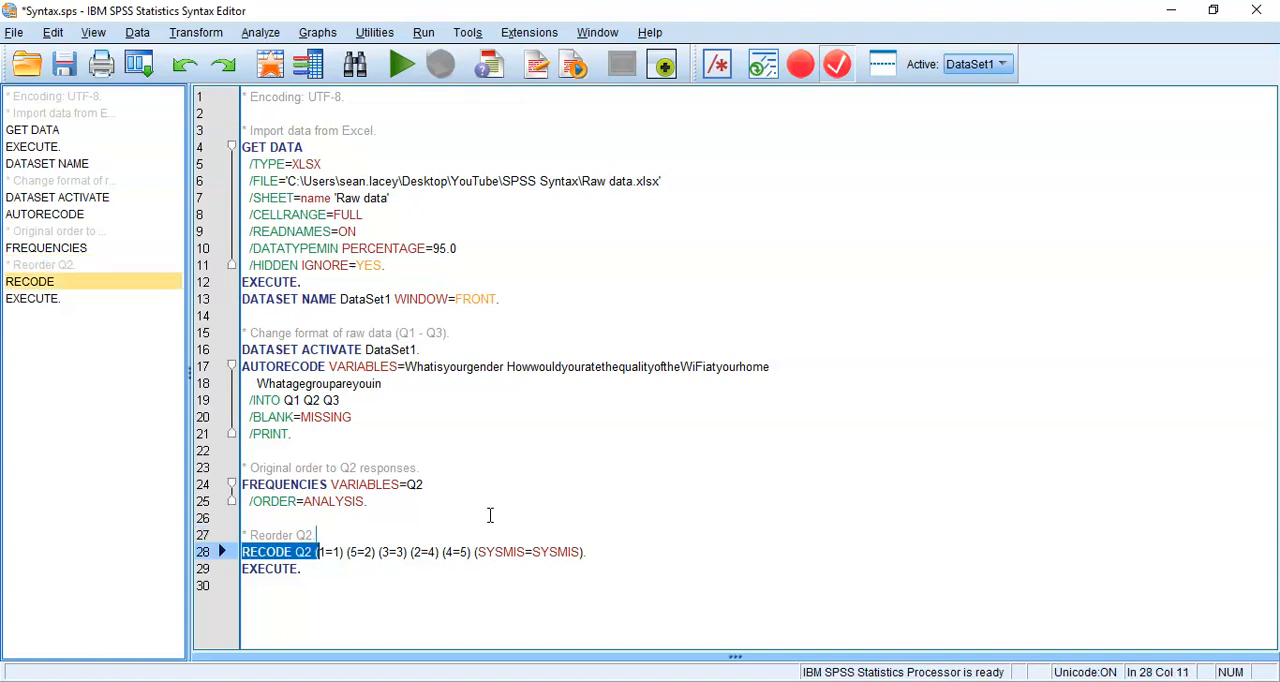
key("ctrl+r")
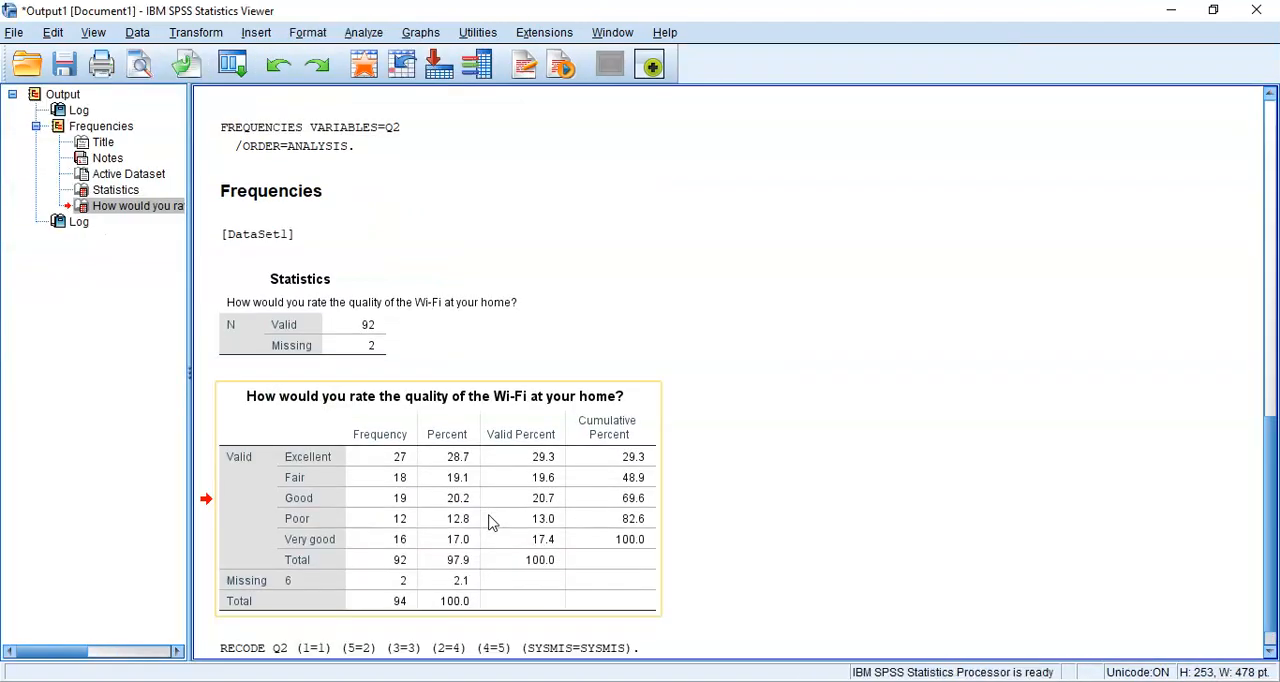
left_click(866, 631)
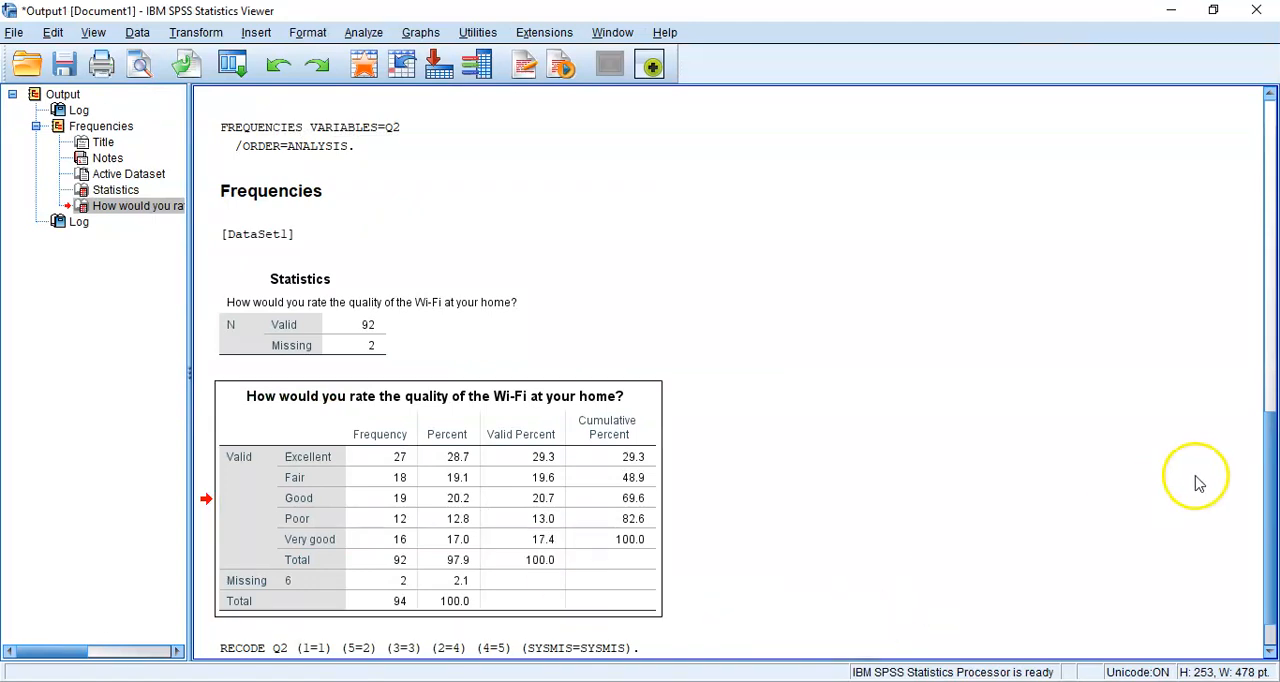
left_click_drag(1270, 507, 1266, 557)
left_click(351, 597)
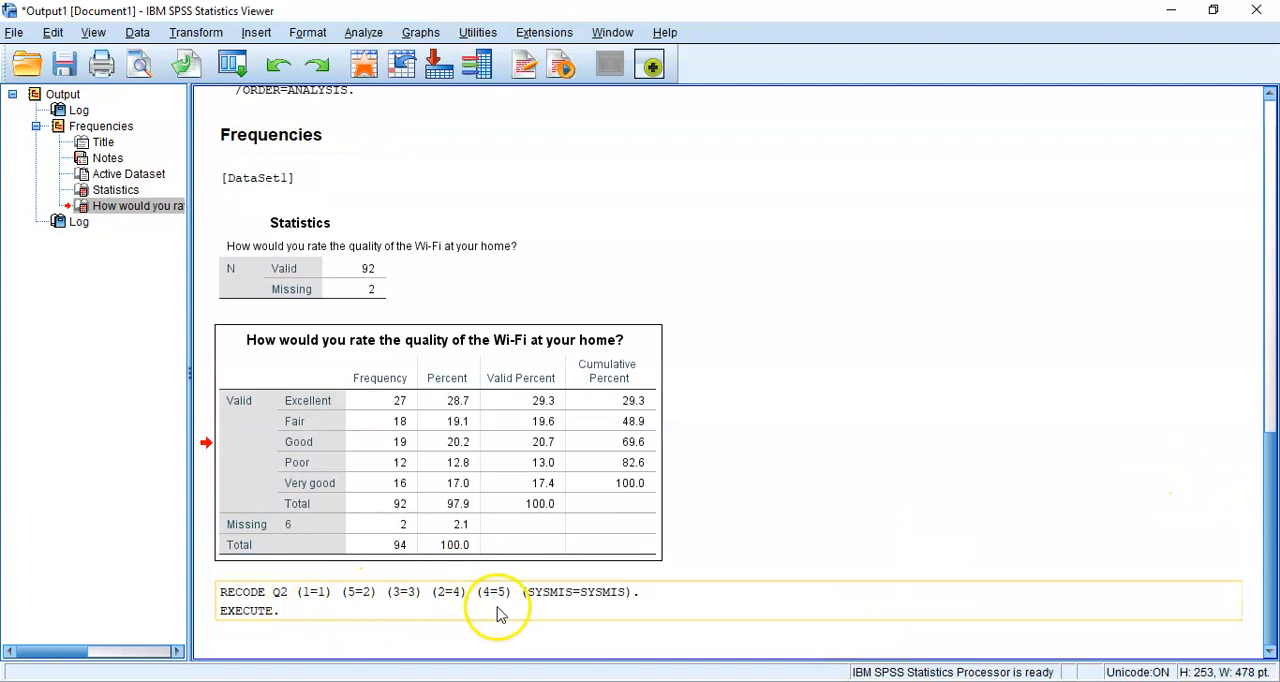
Consult Q2 in the sample questionnaire PDF, and examine Q2's value labels in the dataset without changing them
mouse_move(713, 681)
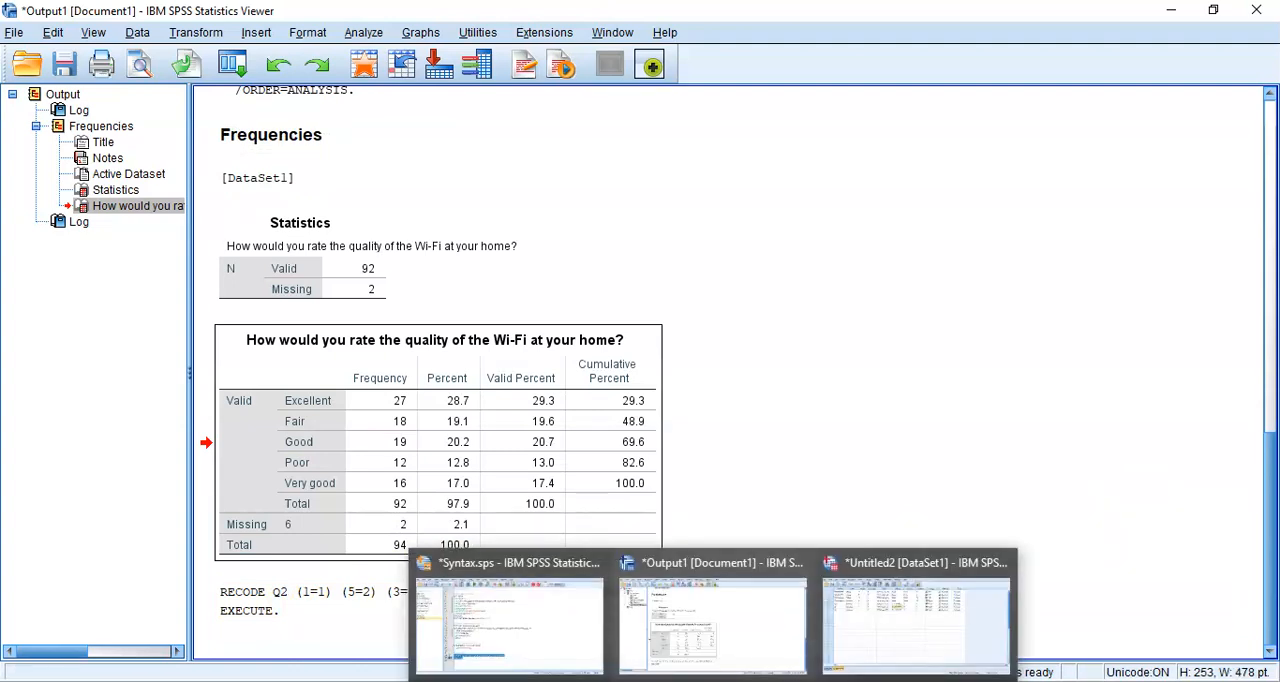
left_click(849, 651)
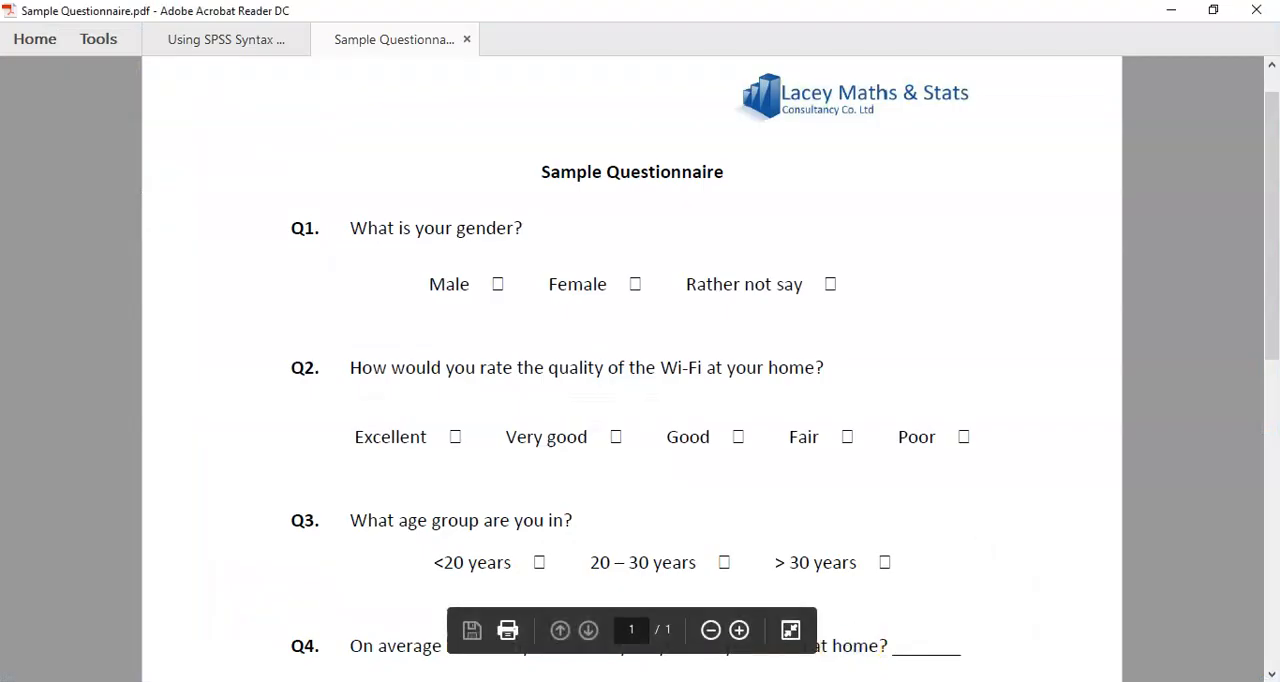
left_click(875, 648)
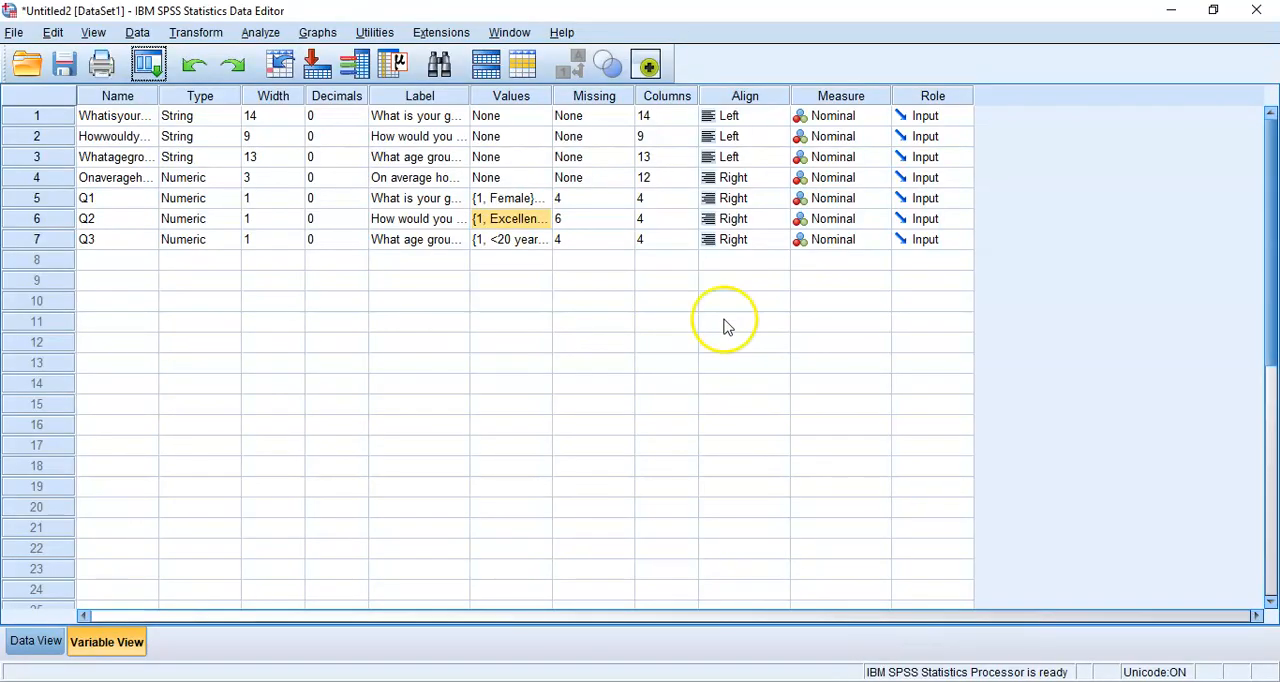
left_click(545, 228)
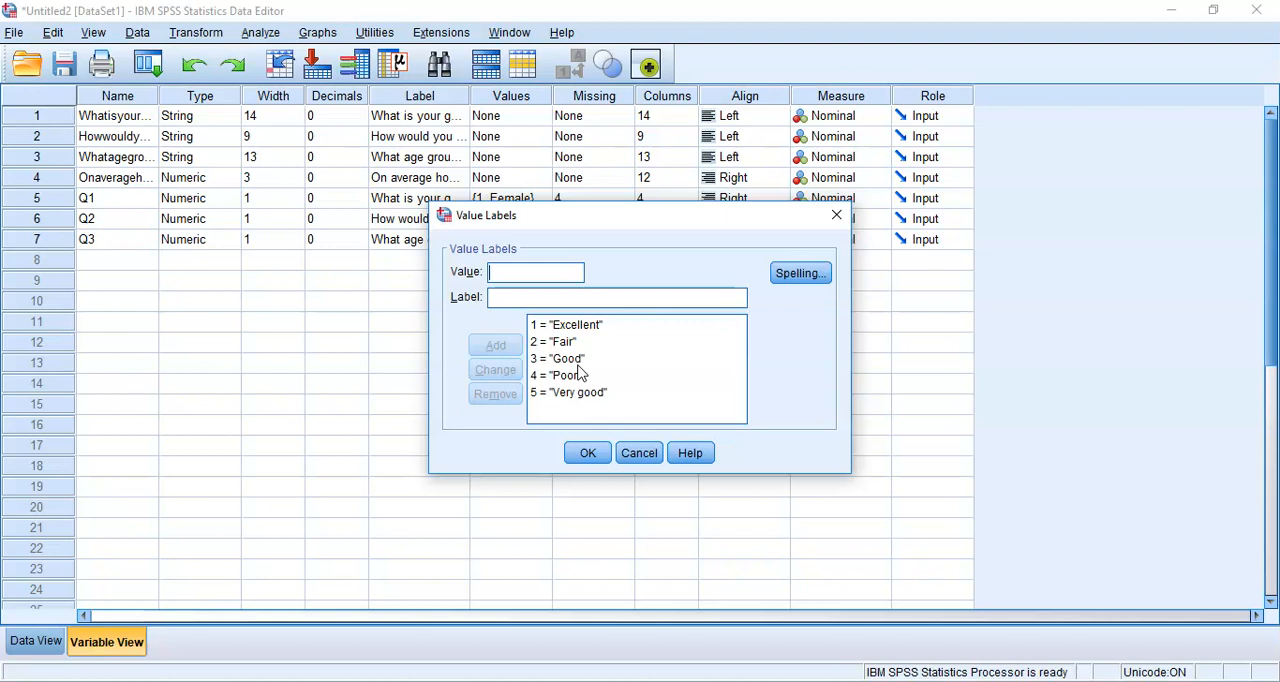
left_click(637, 452)
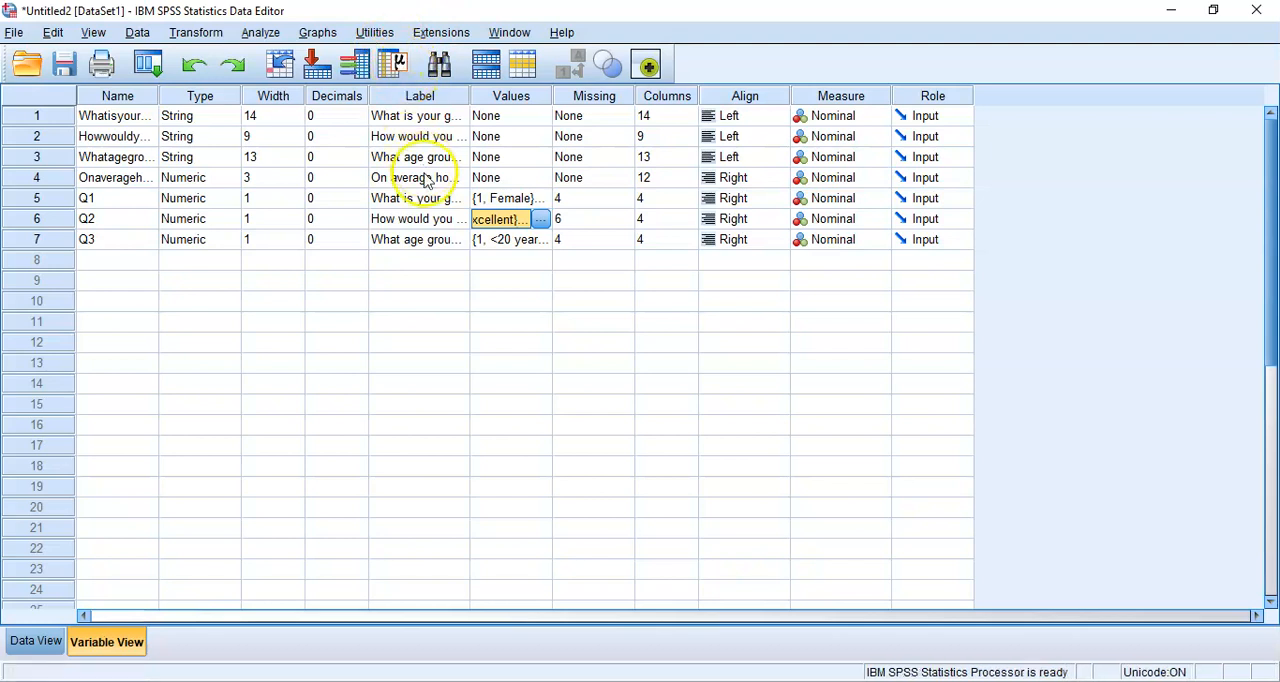
left_click(541, 219)
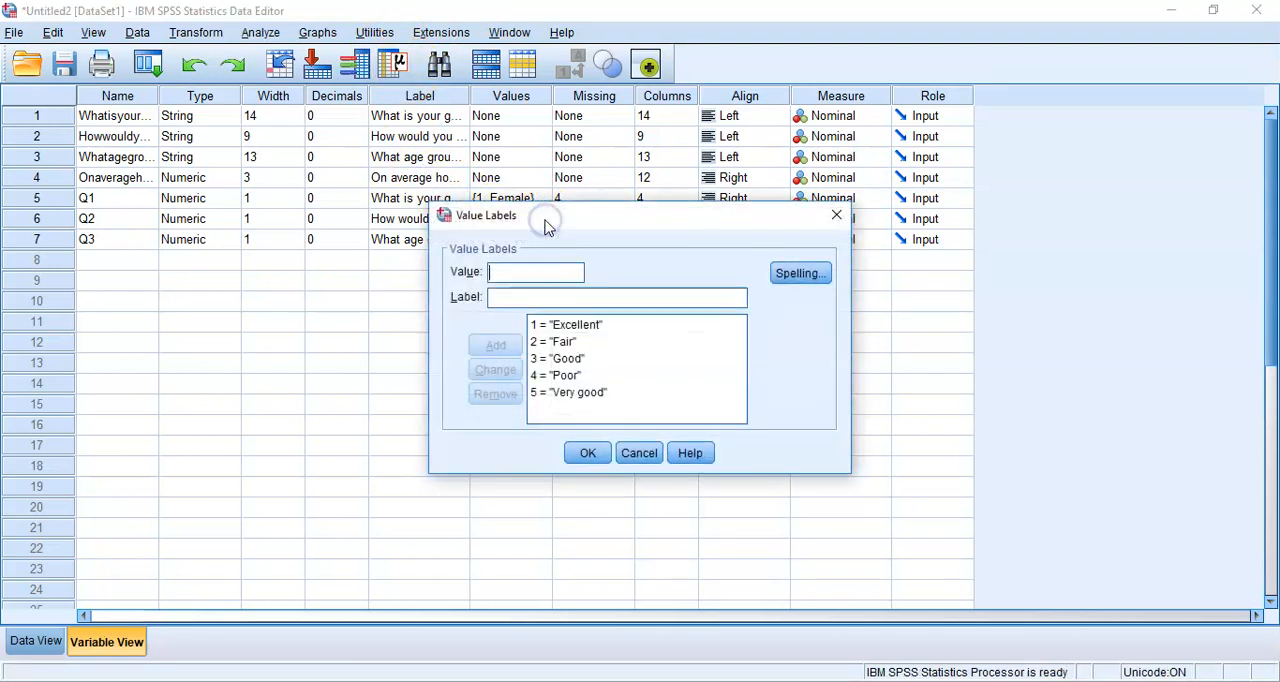
left_click(566, 342)
left_click(558, 297)
double_click(558, 297)
type("very good")
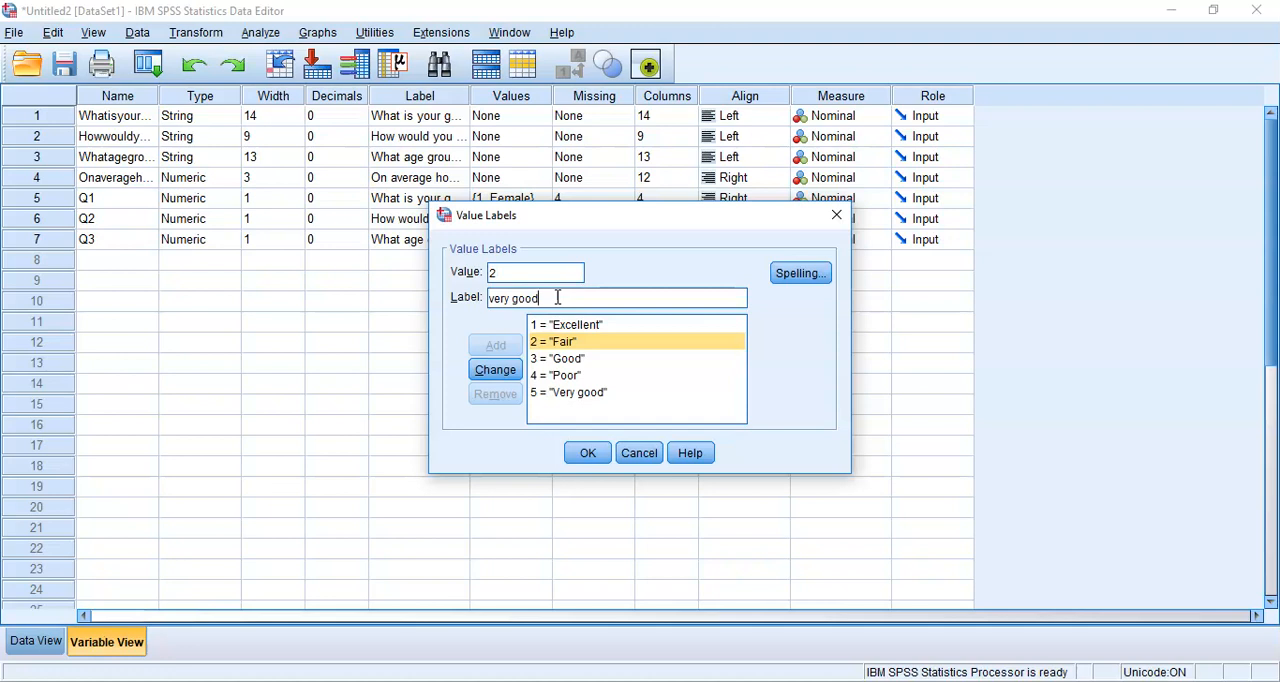
key("Home")
key("Delete")
type("V")
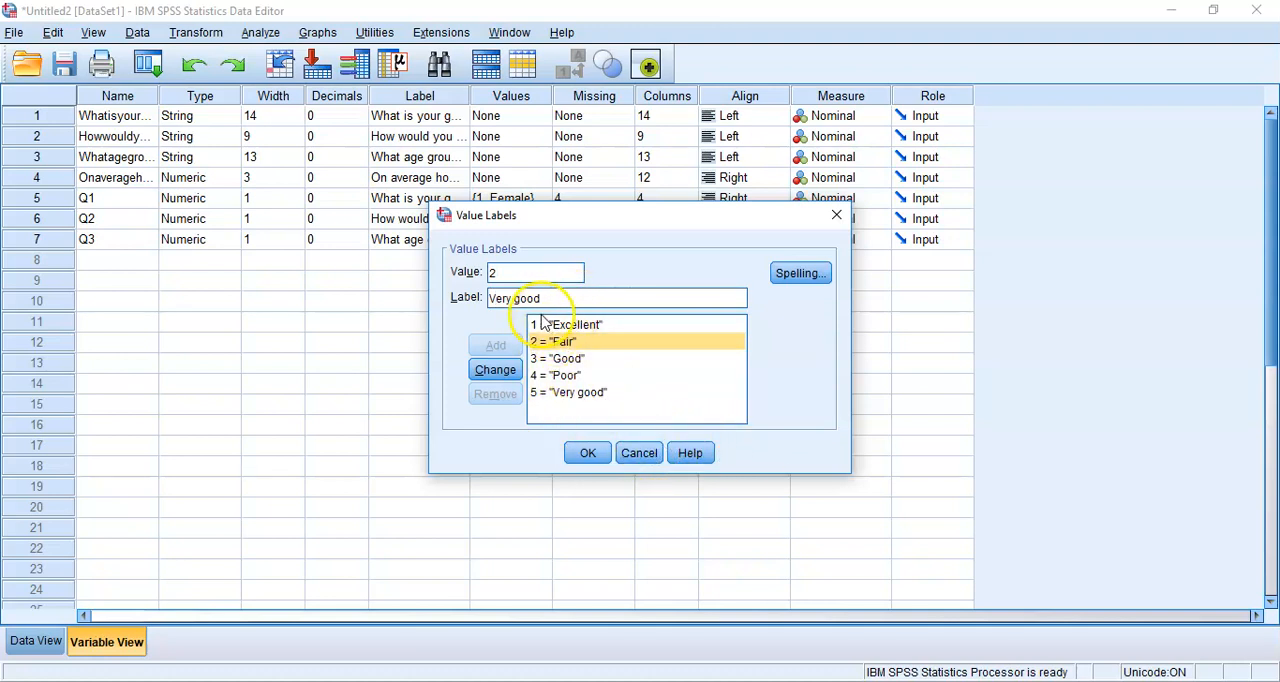
left_click(637, 454)
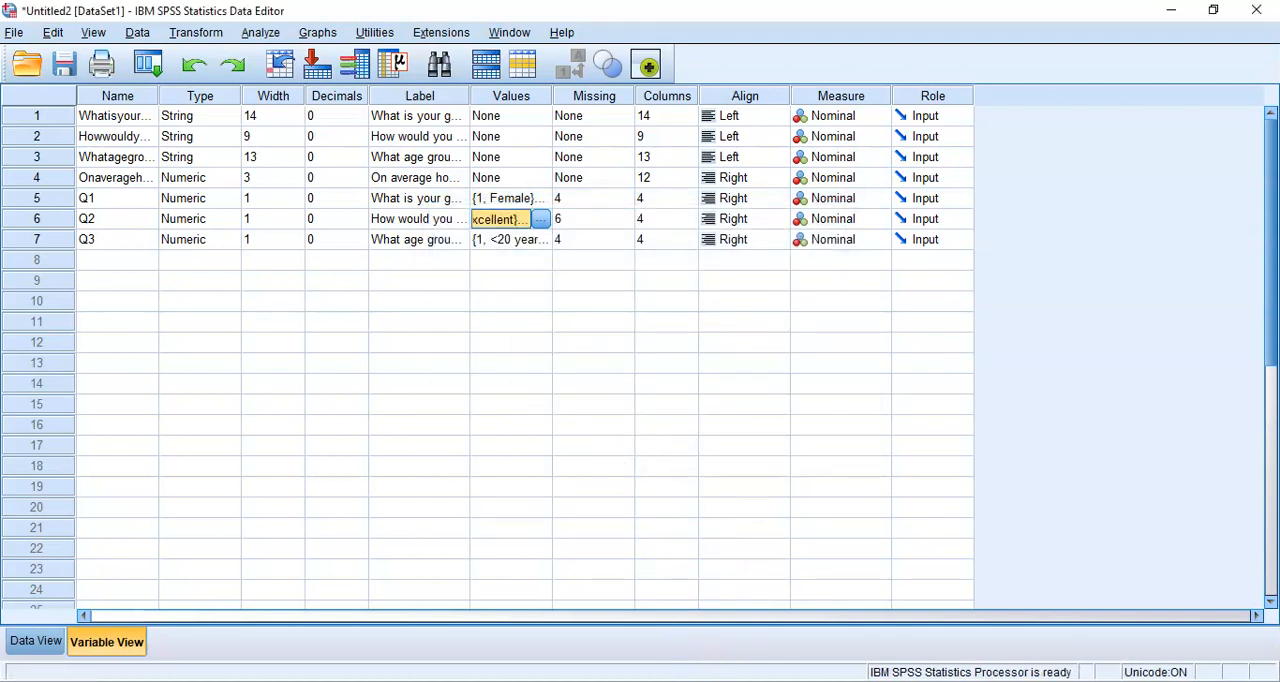
Add the comment "* Relabel values." below the Q2 recode's EXECUTE command in the syntax file, followed by a blank line
left_click(576, 617)
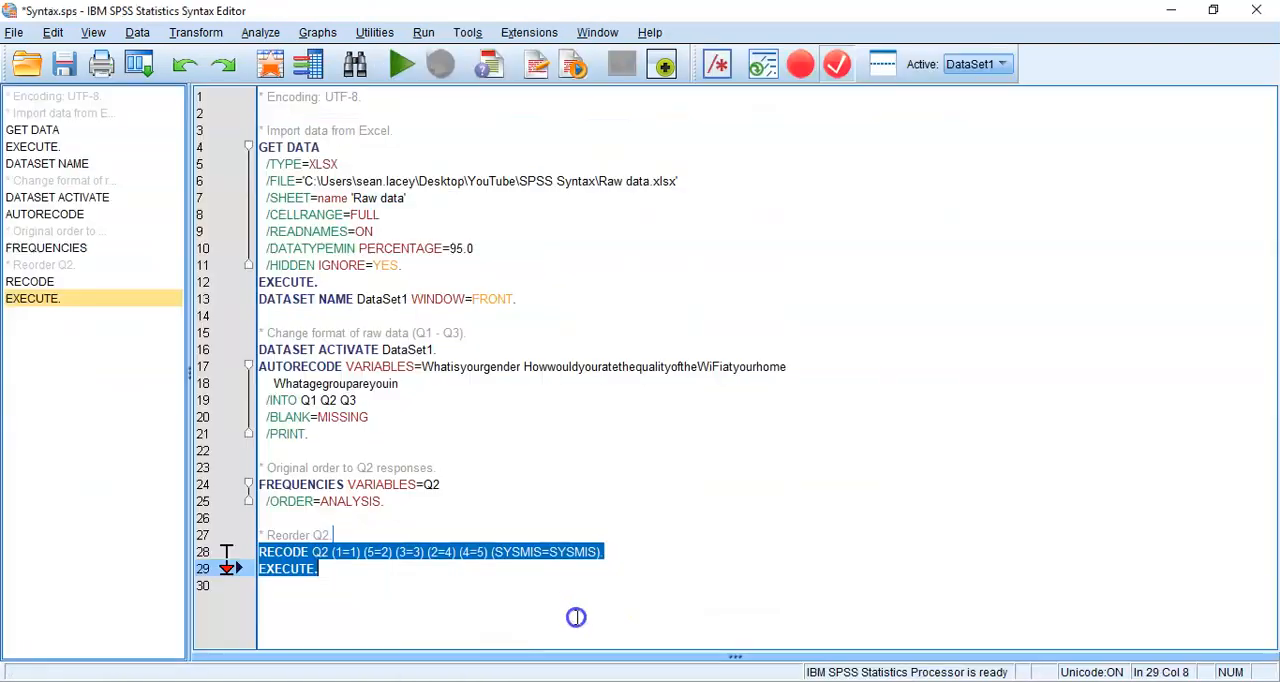
left_click(488, 571)
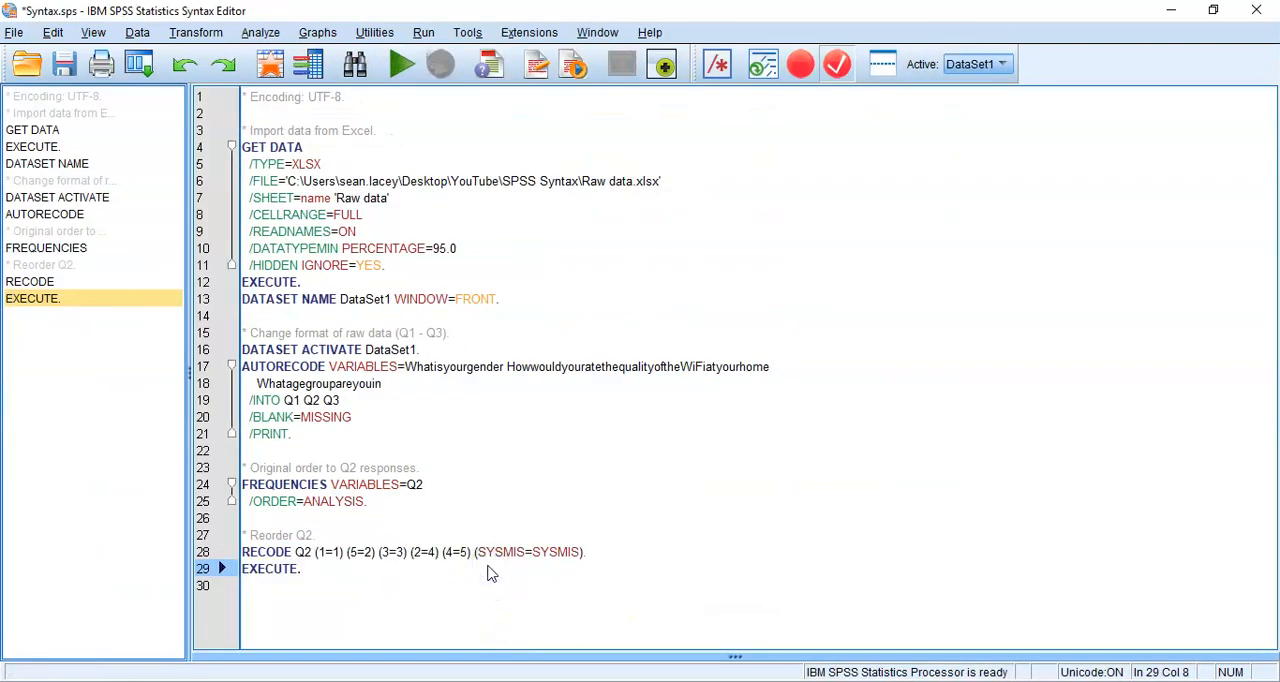
key("Return")
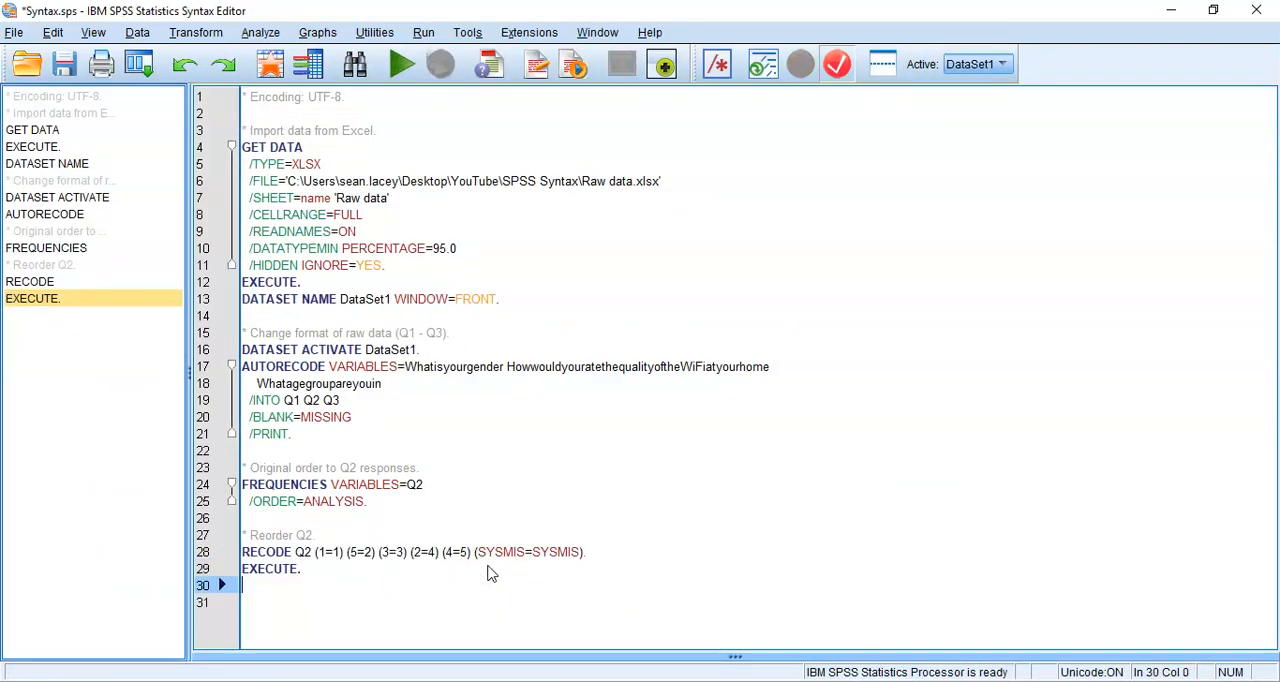
key("Return")
key("Up")
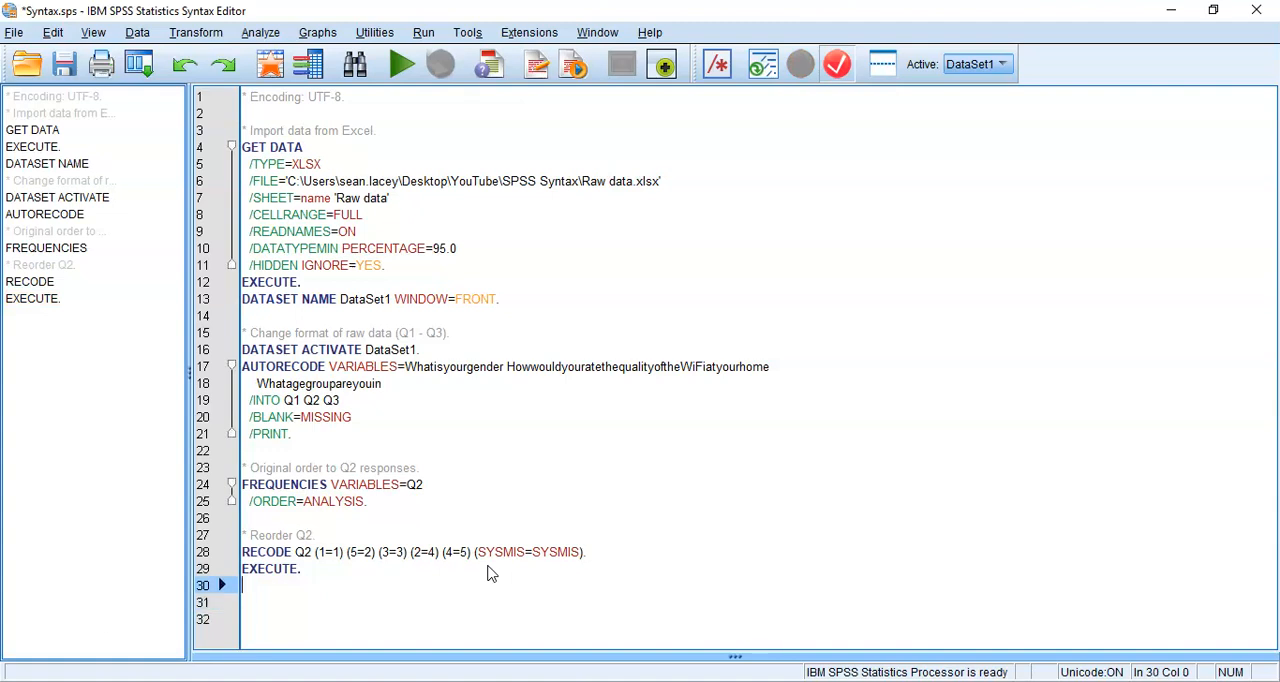
type("* Relabl")
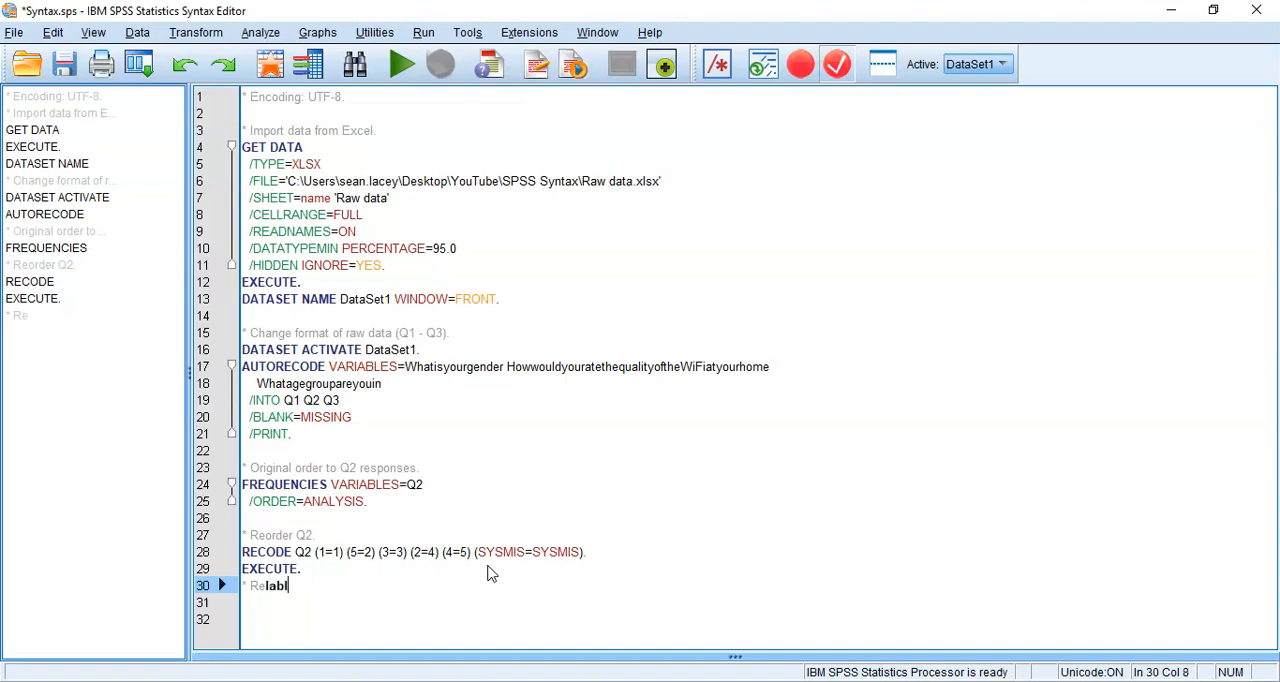
key("BackSpace")
type("el ")
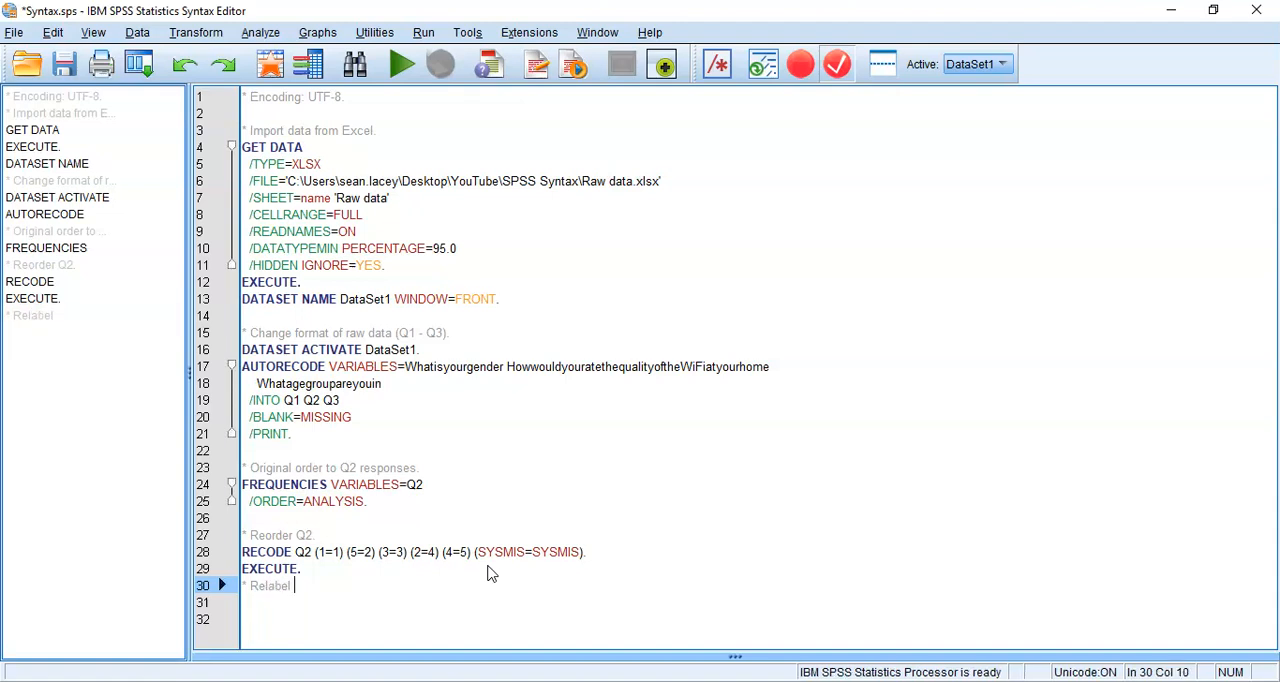
type("values.")
key("Return")
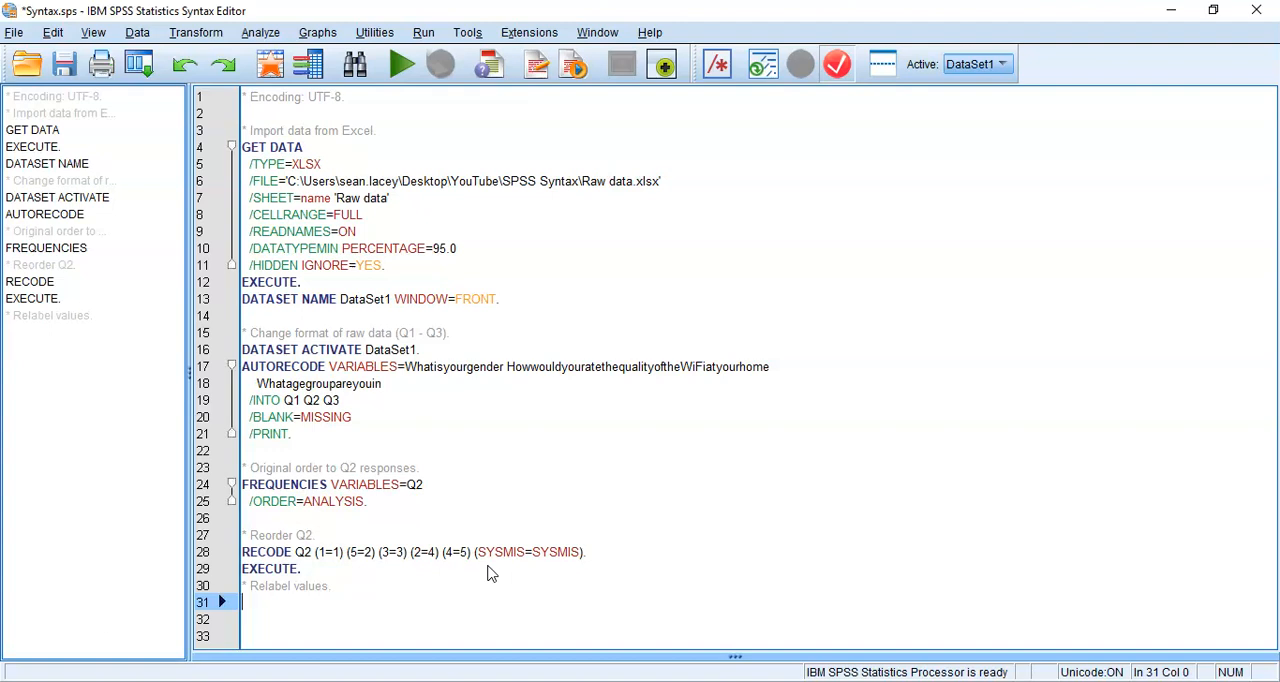
Start a VALUE LABELS command for Q2 below the "* Relabel values." comment, labelling value 1 as 'Excellent'
type("Value")
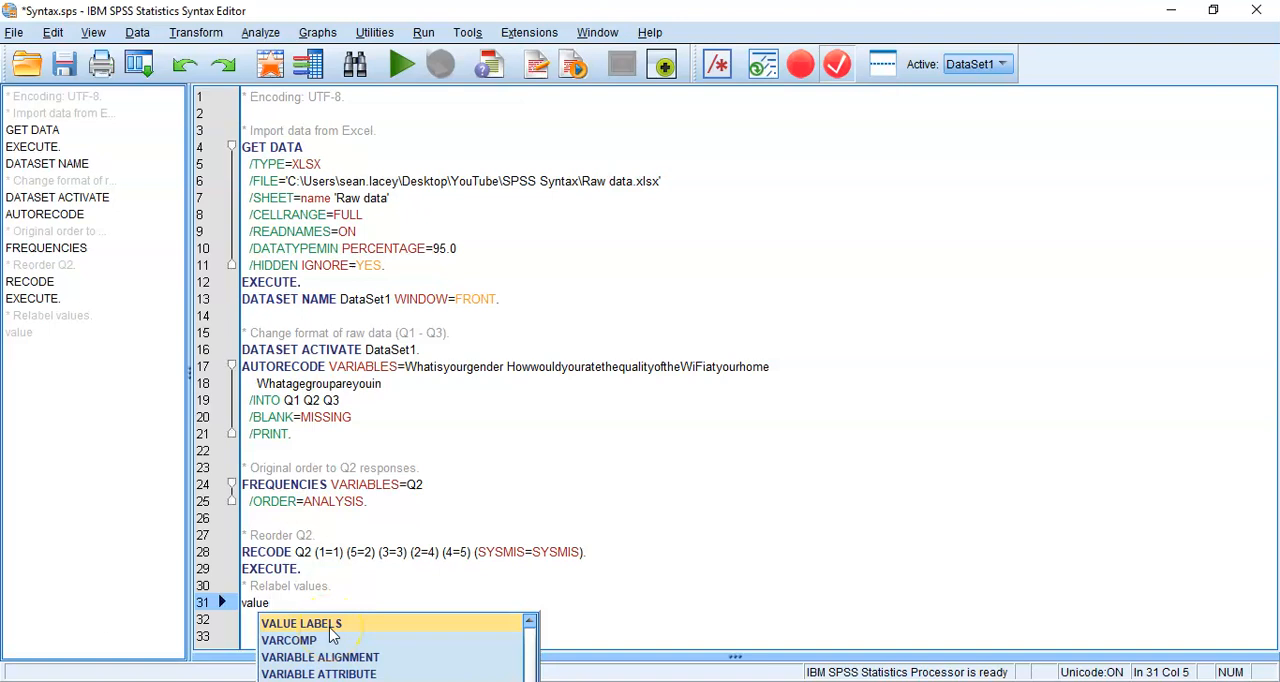
double_click(331, 624)
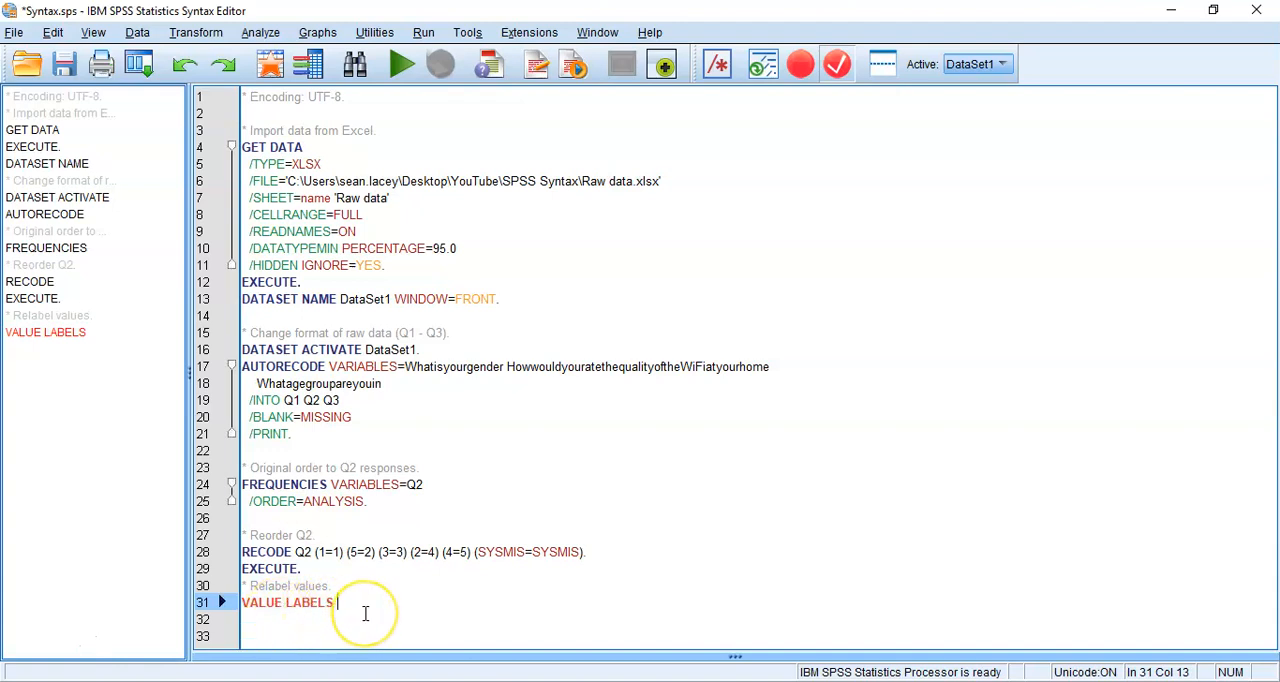
type("Q2")
type("1  'Excellent'")
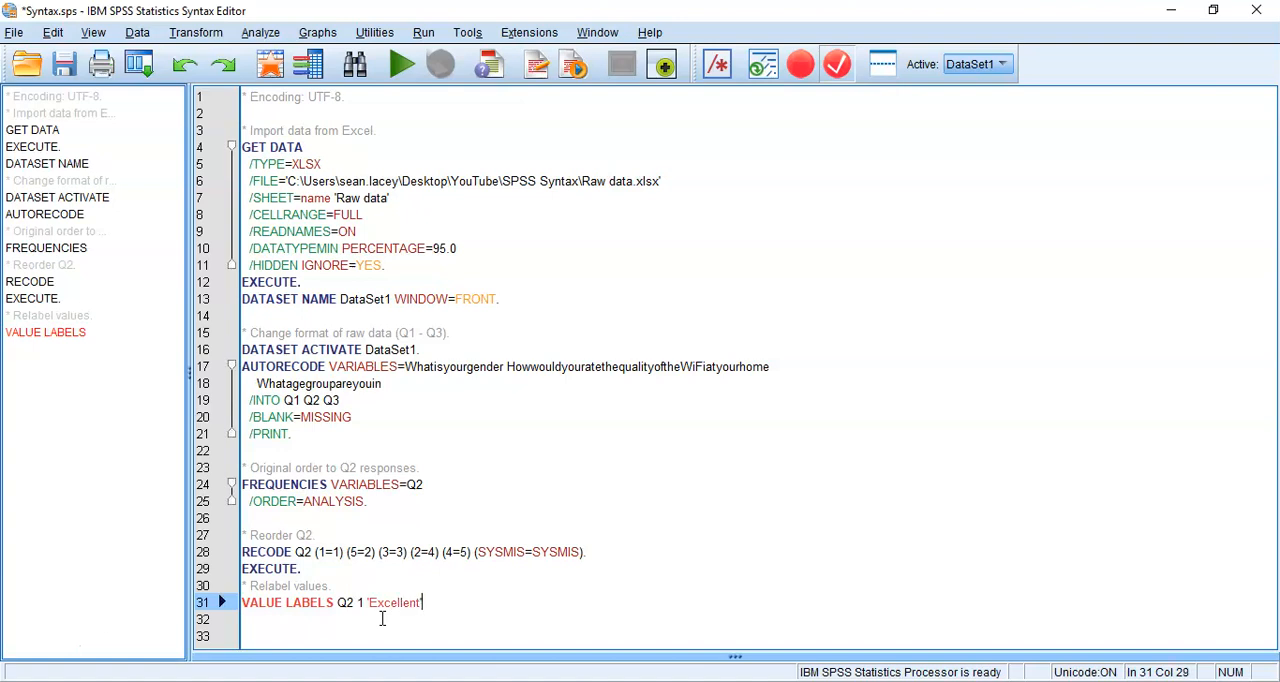
type(" 2")
type(" #")
type("Very g")
type("oo")
type("od' 3 ")
type("'Good'")
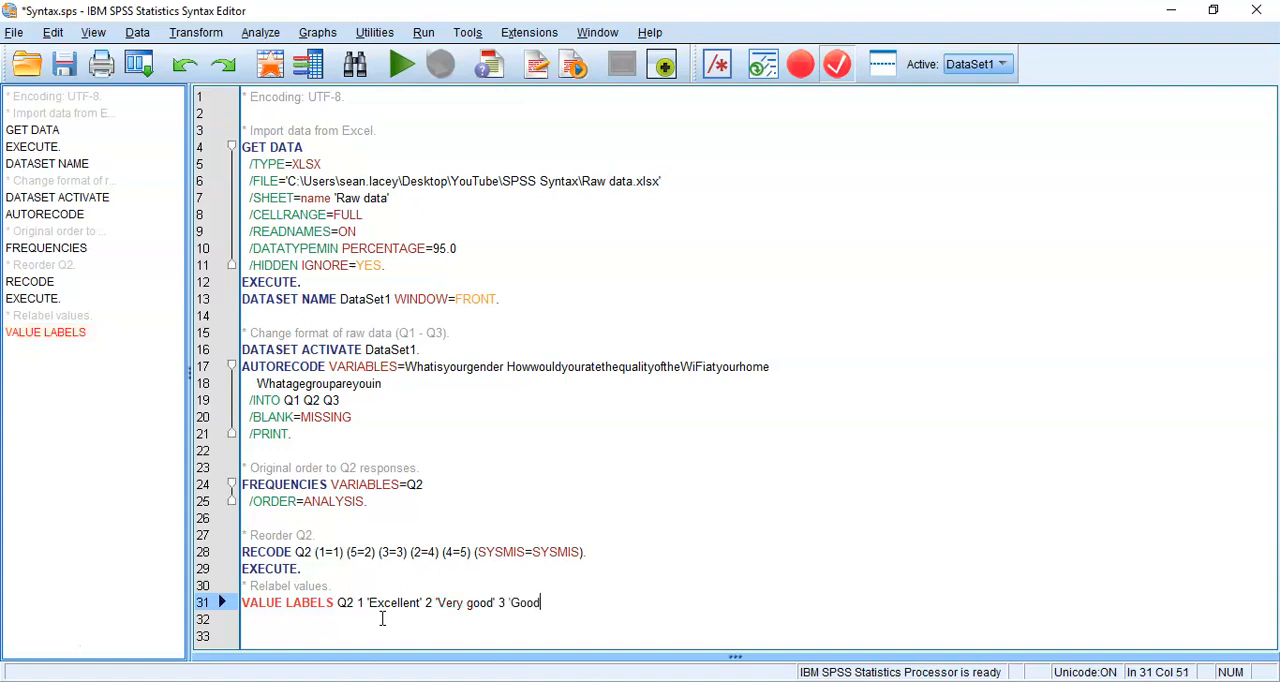
type(" 4 'Fair' 5  'Poor'")
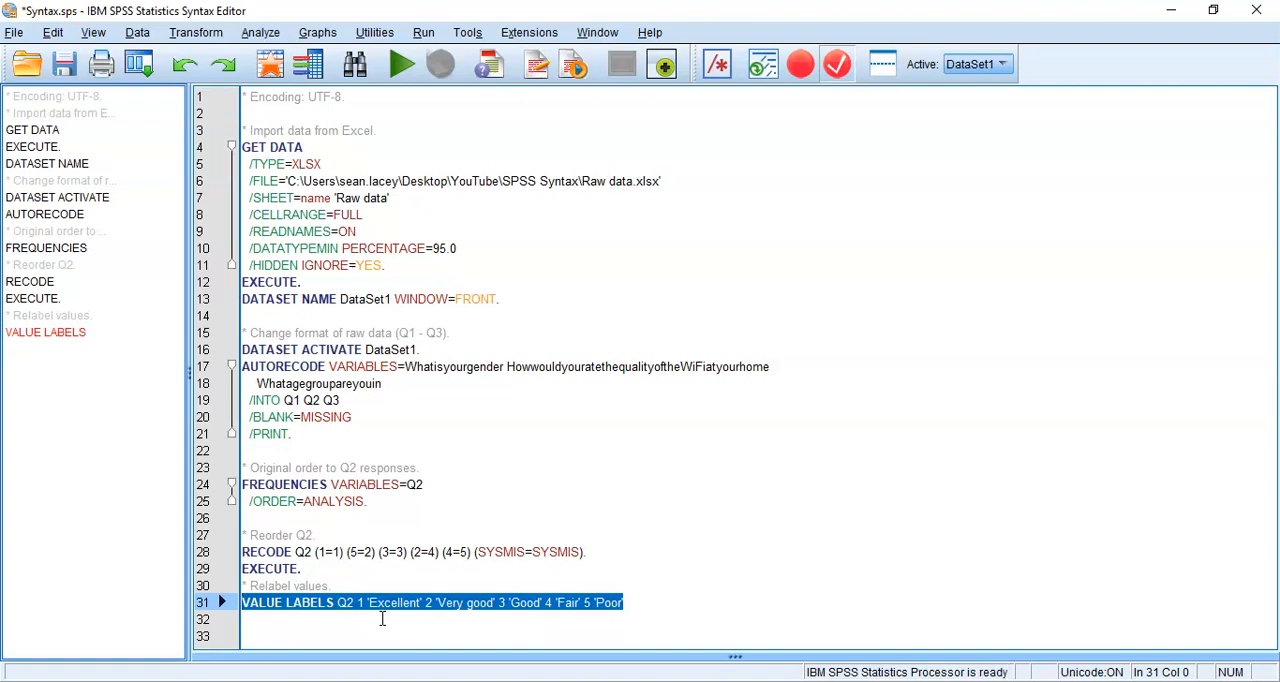
Run only the VALUE LABELS command, and check Q2's value labels in the dataset without changing them
key("ctrl+r")
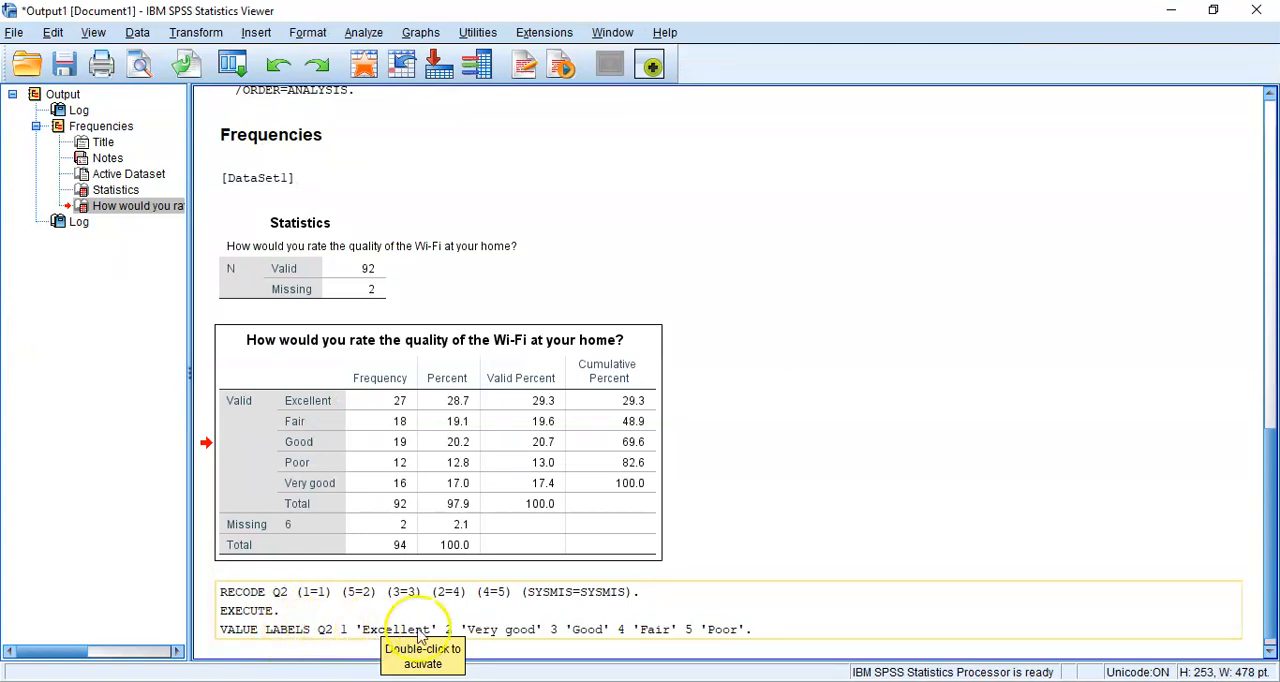
mouse_move(700, 678)
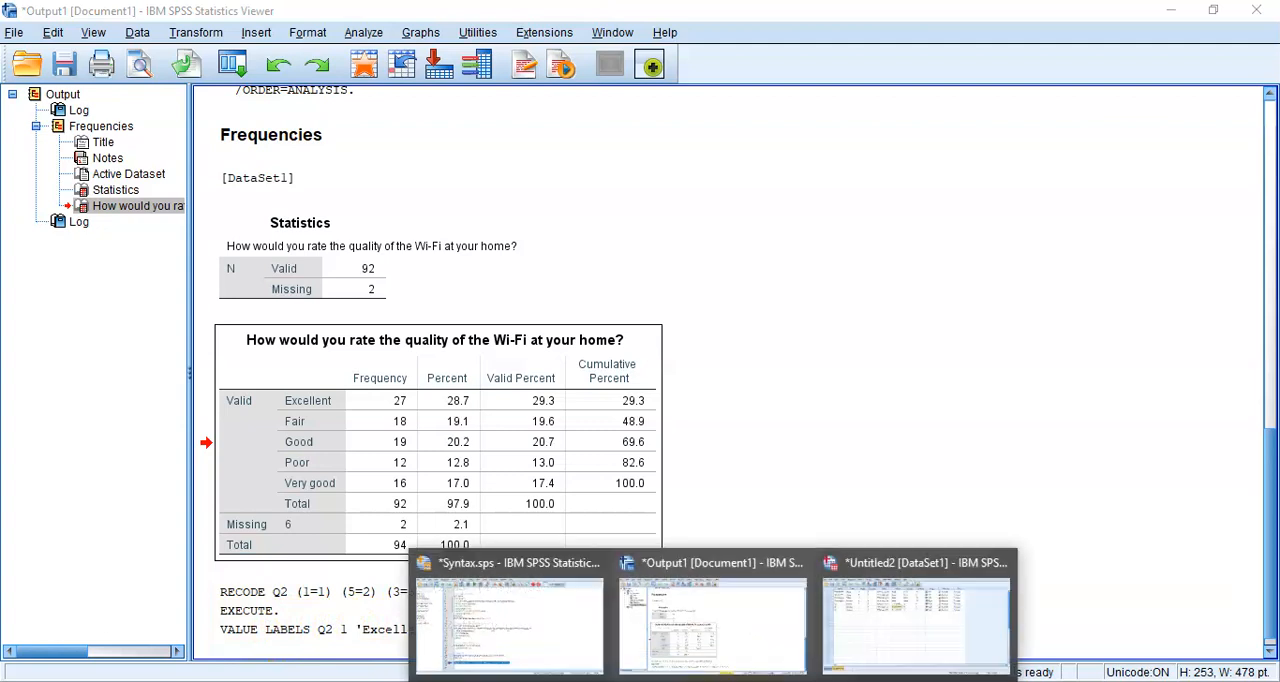
left_click(845, 630)
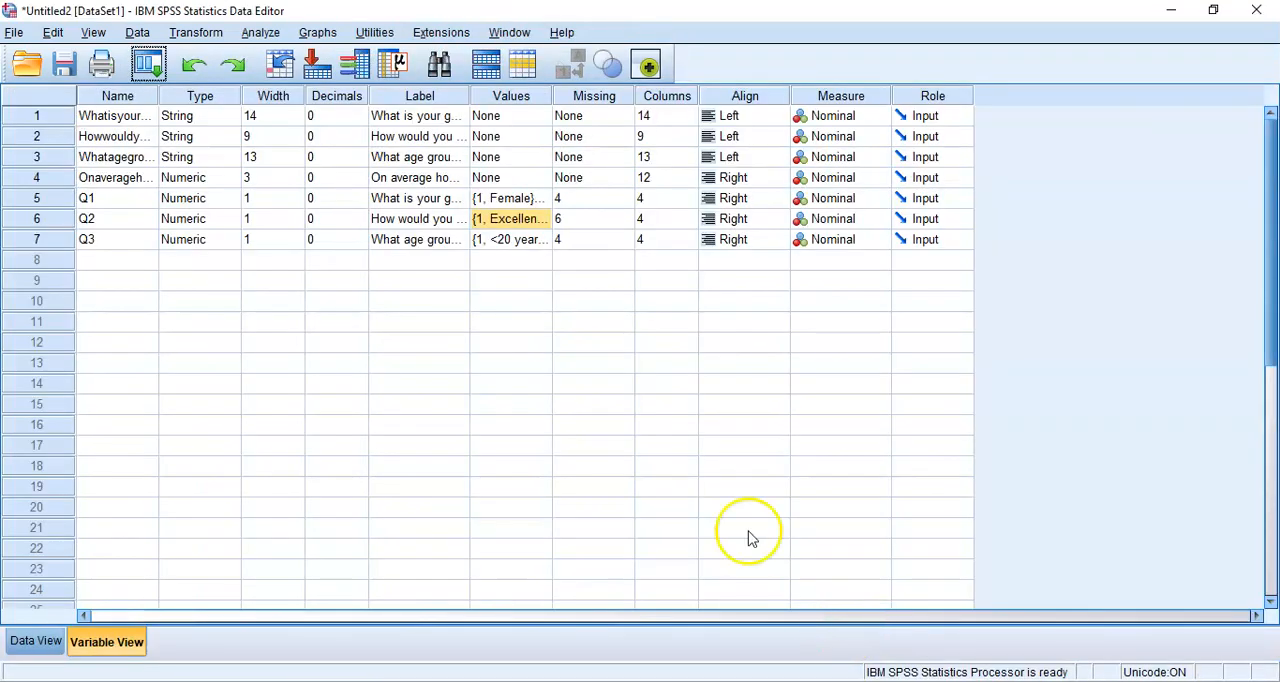
left_click(548, 219)
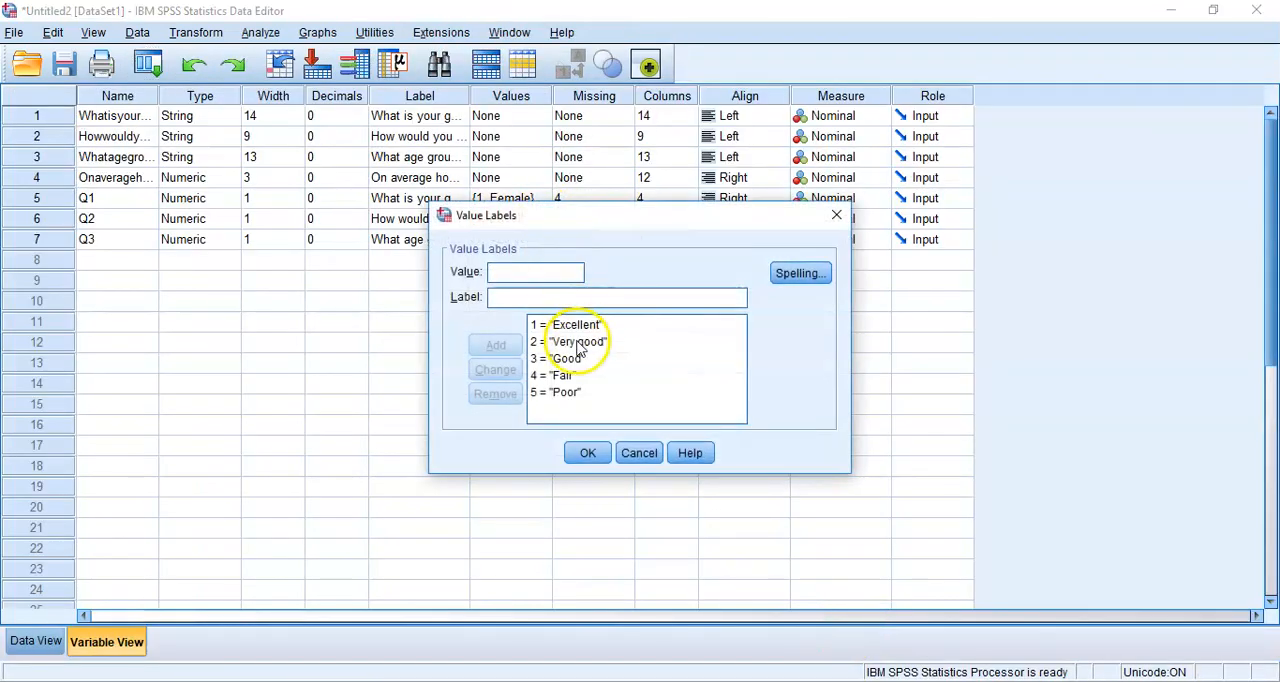
left_click(573, 400)
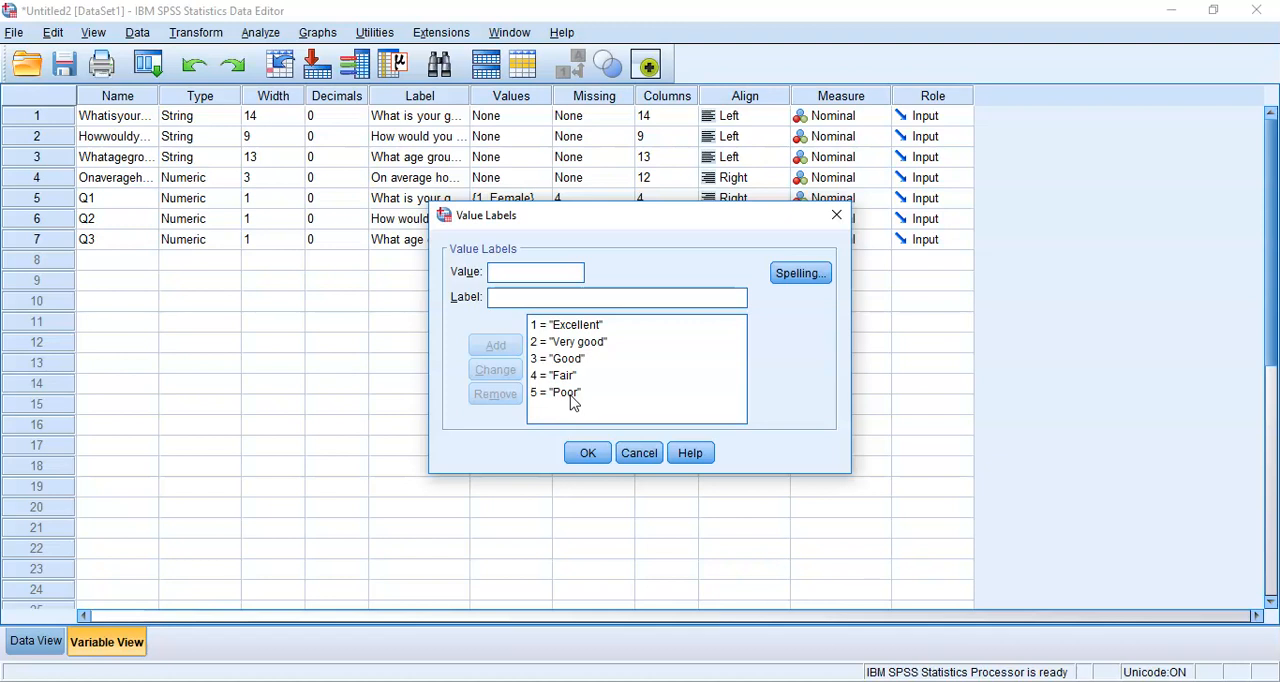
left_click(632, 455)
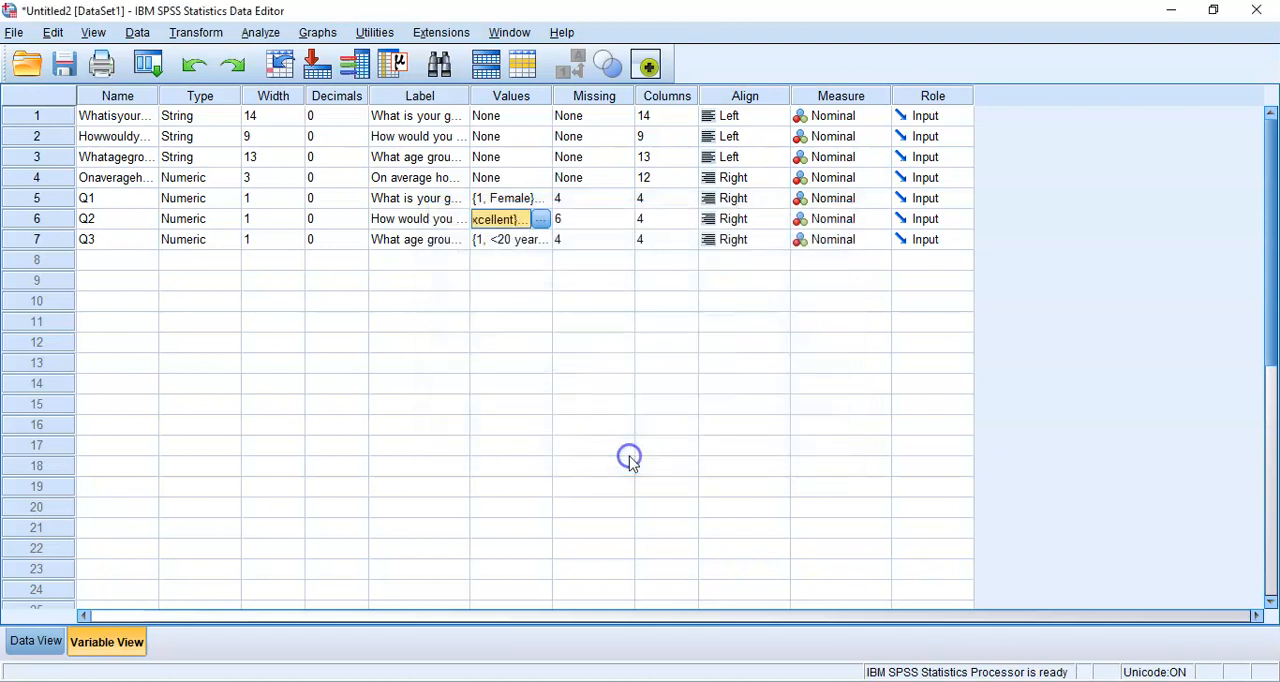
Paste the syntax for a frequency table of Q2 into the syntax file, reusing the existing Frequencies settings
mouse_move(713, 679)
left_click(710, 620)
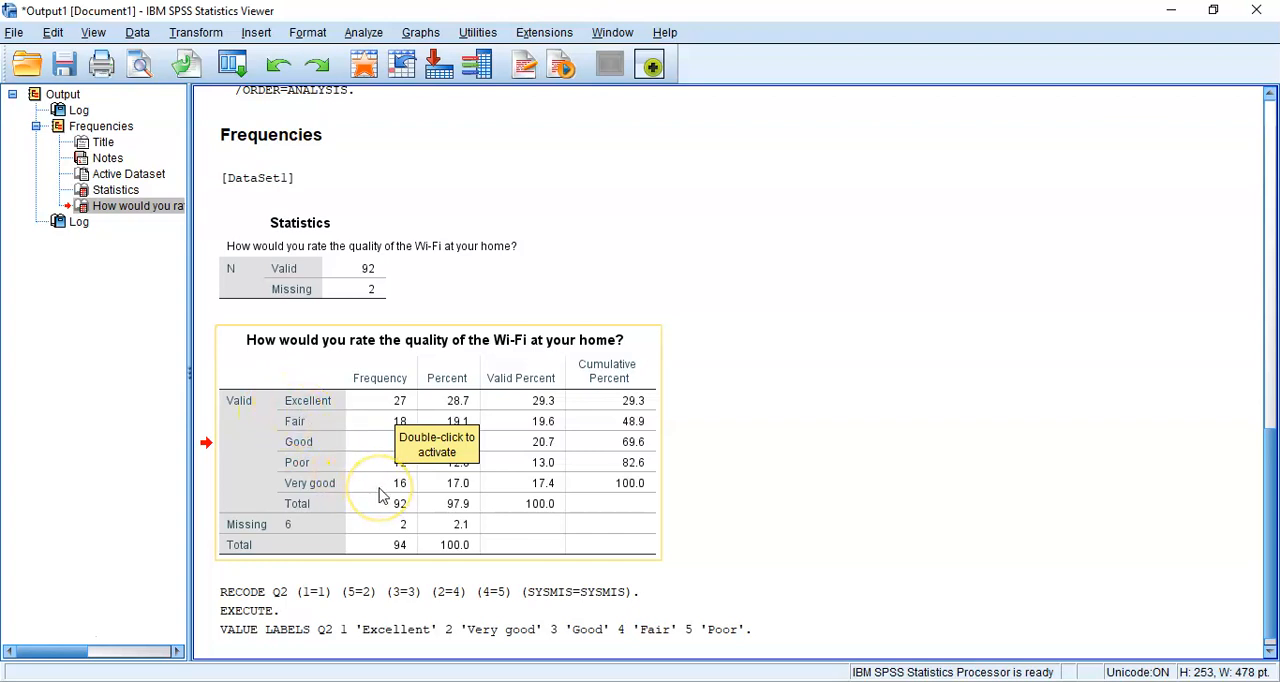
left_click(922, 434)
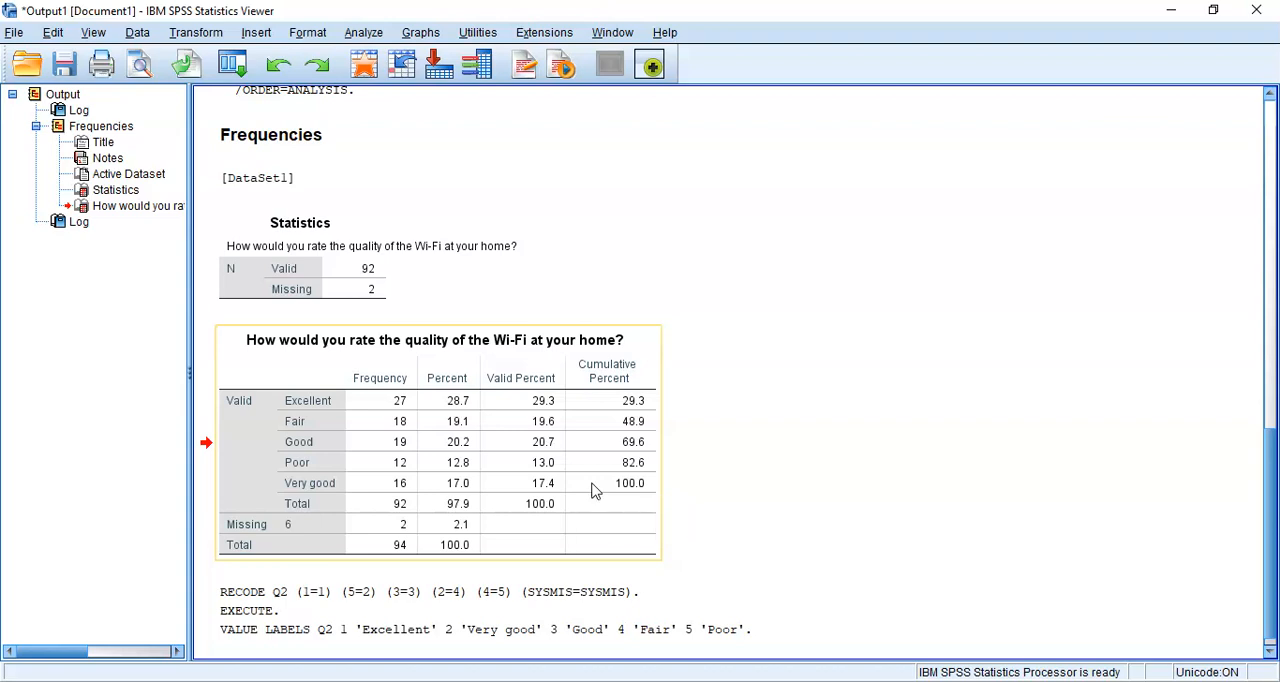
left_click(360, 31)
mouse_move(400, 78)
left_click(587, 84)
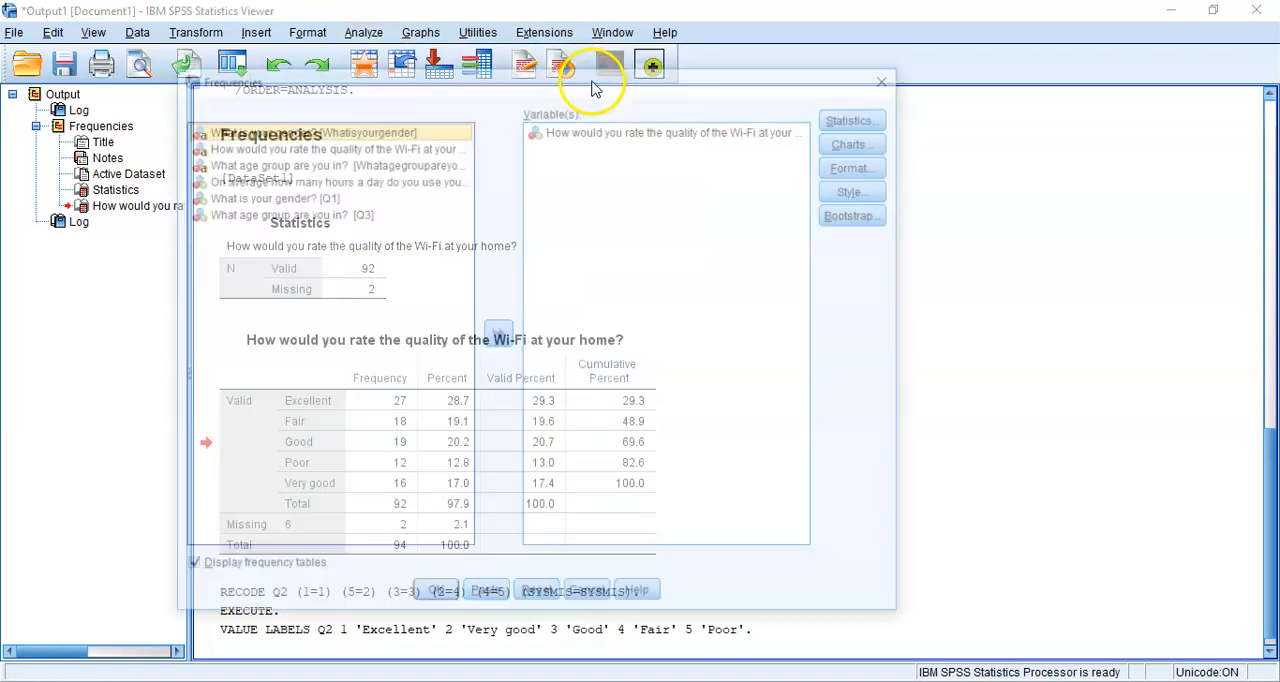
left_click(486, 598)
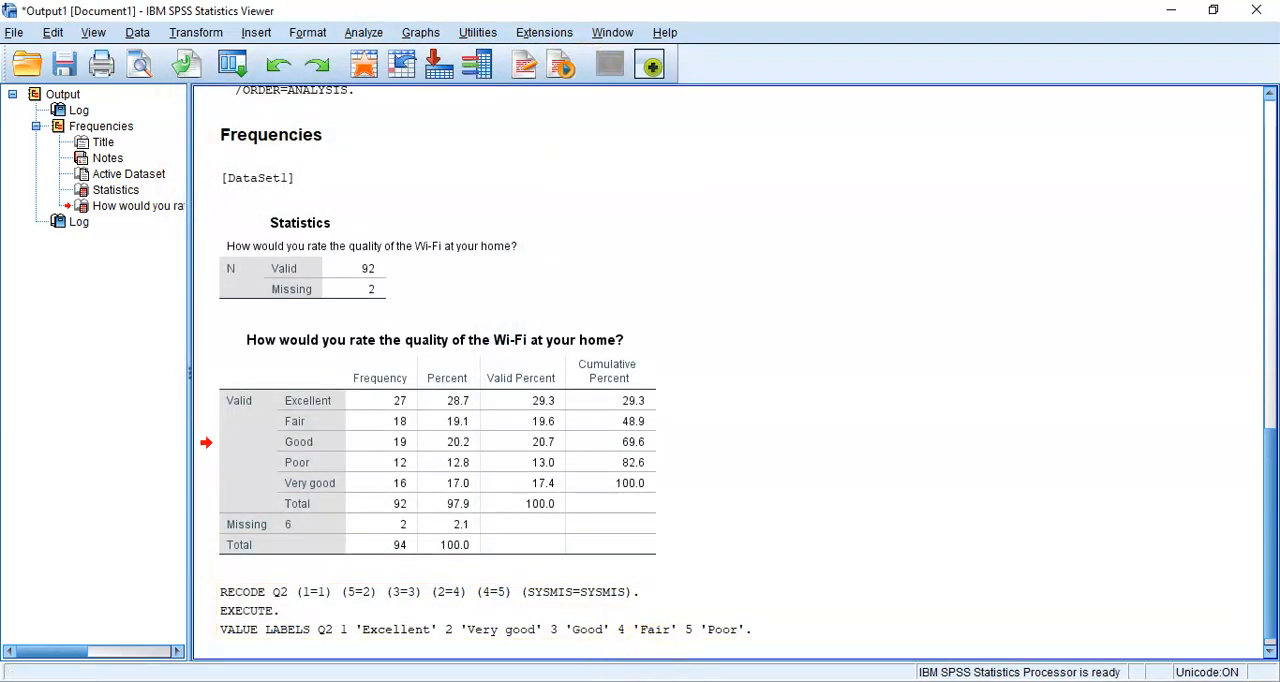
left_click(573, 642)
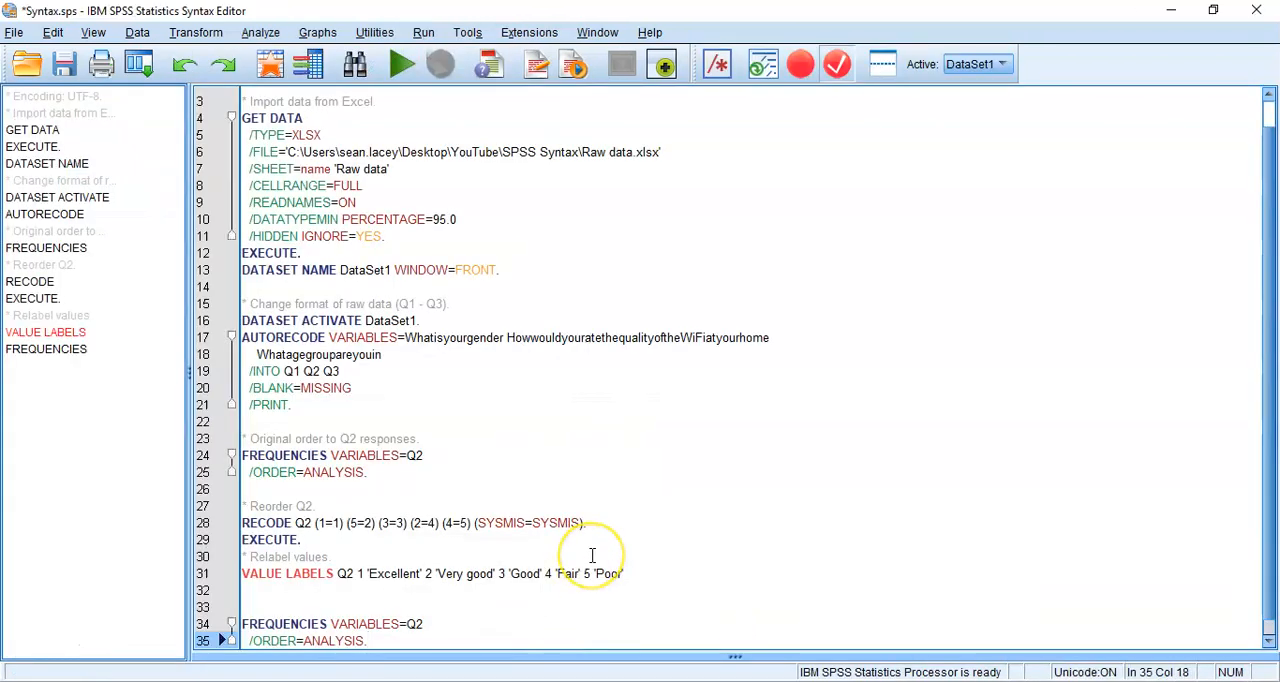
Insert the comment "* Check that reordering is correct." directly above the newly pasted FREQUENCIES command
key("Up")
key("Up")
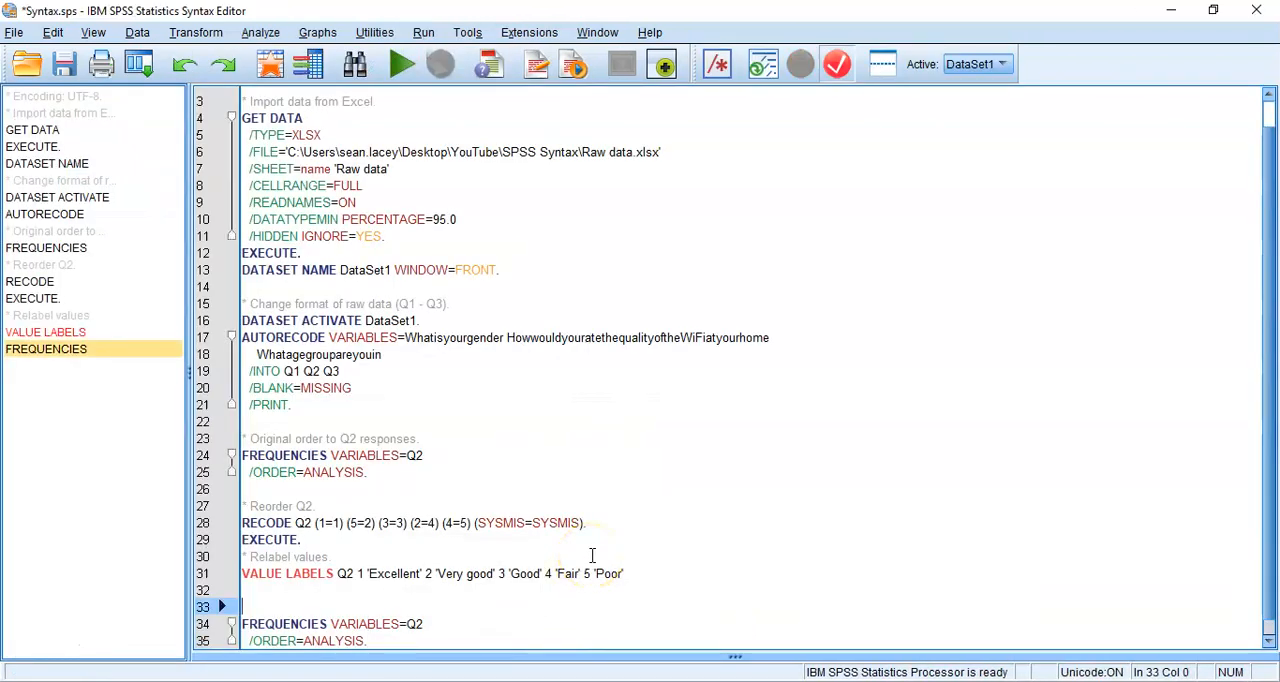
type("* Do c")
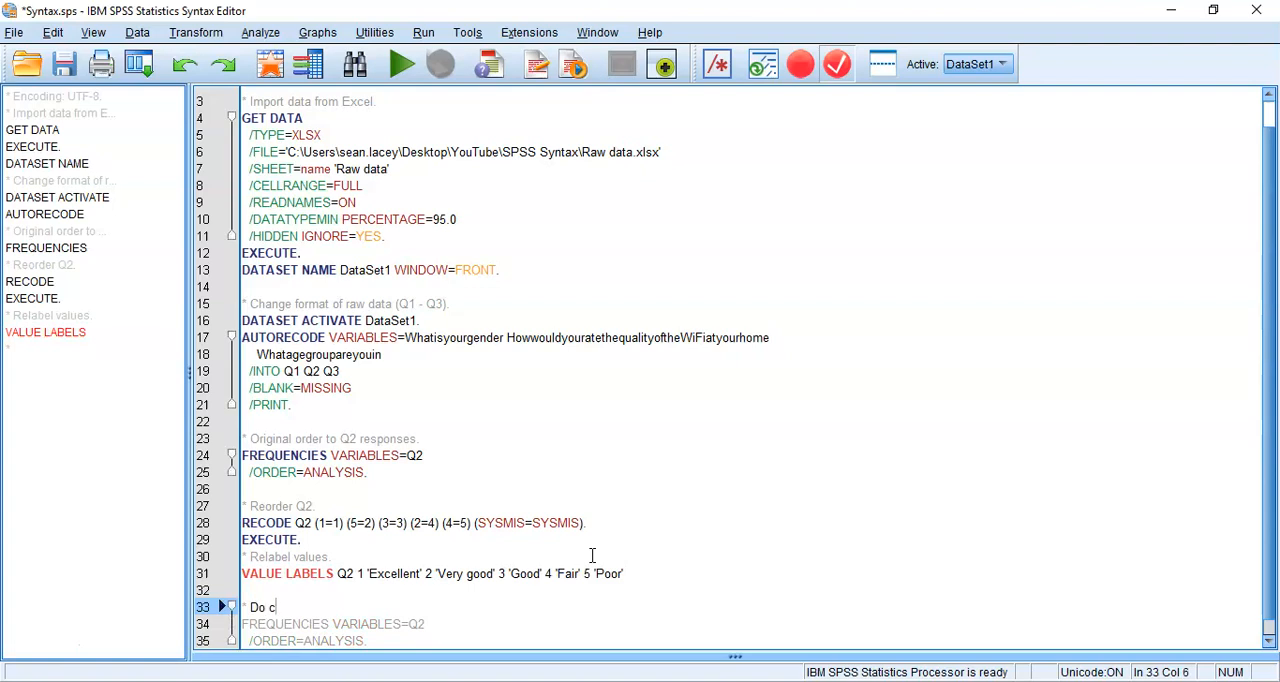
type("heck th")
key("BackSpace")
key("BackSpace")
key("BackSpace")
key("BackSpace")
key("BackSpace")
key("BackSpace")
key("BackSpace")
key("BackSpace")
key("BackSpace")
key("BackSpace")
key("BackSpace")
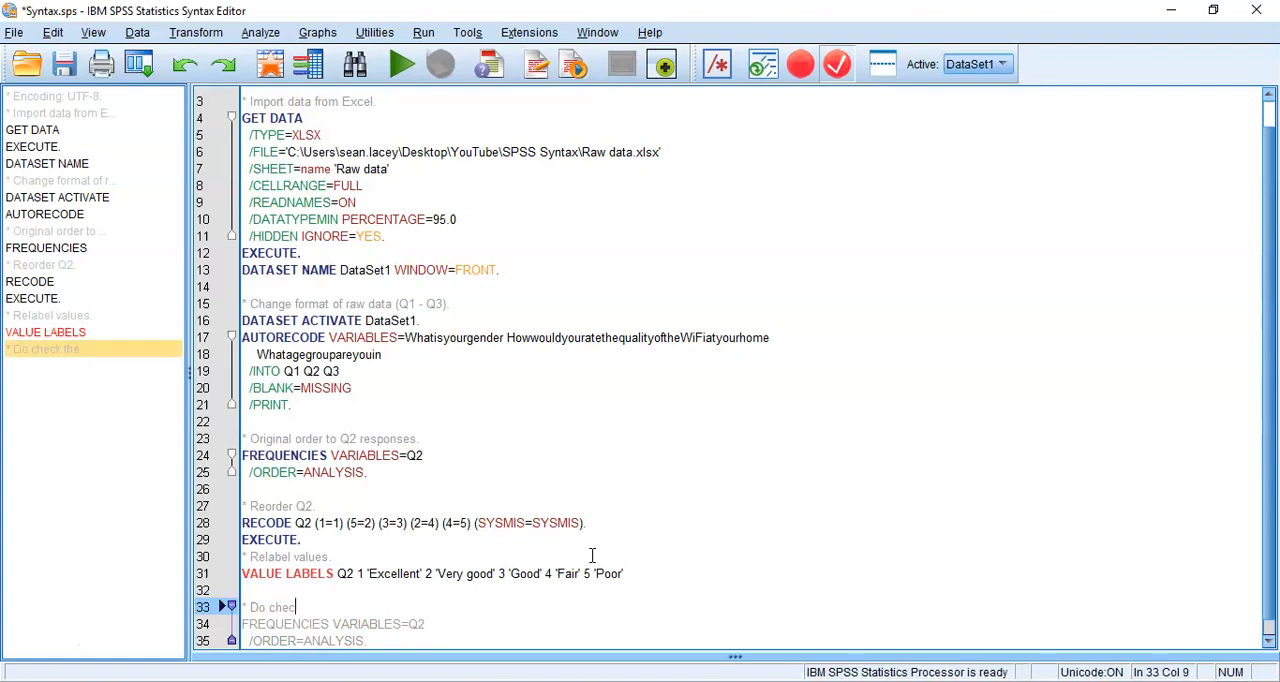
type("Check that reorde")
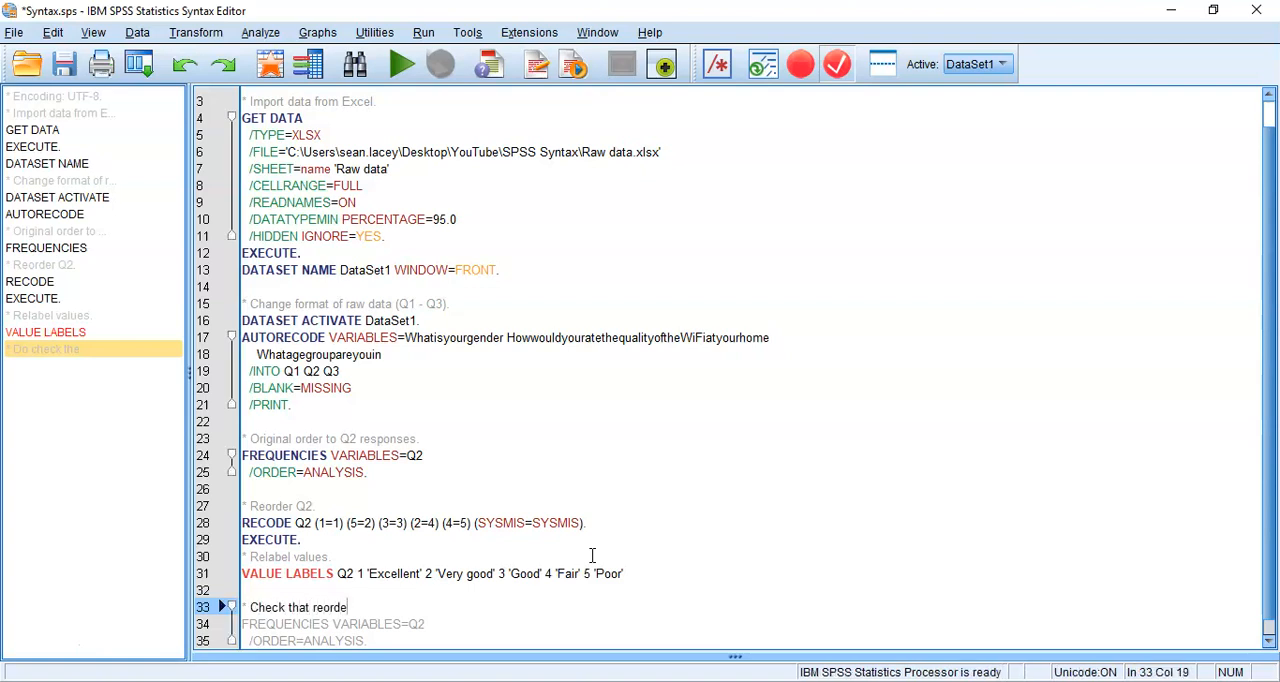
type("ring is")
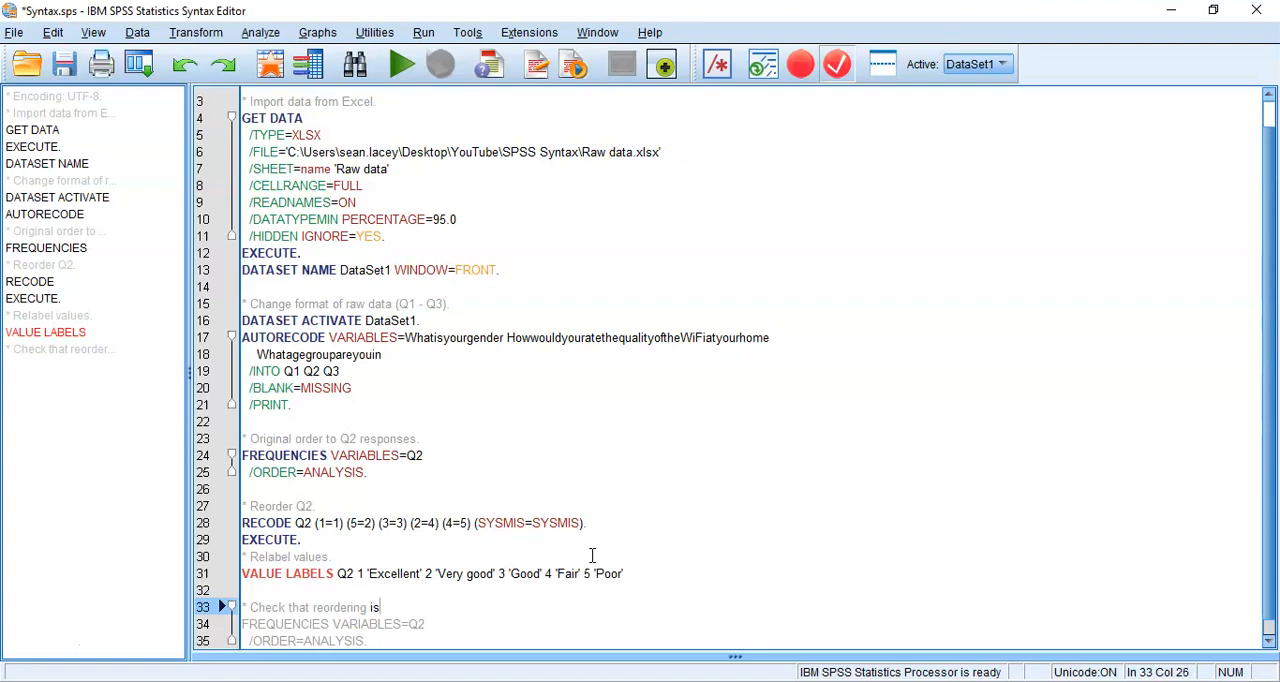
type(" correct.")
Run only the new Q2 FREQUENCIES command and compare its category order with the earlier frequency table
key("shift+Down")
key("shift+Down")
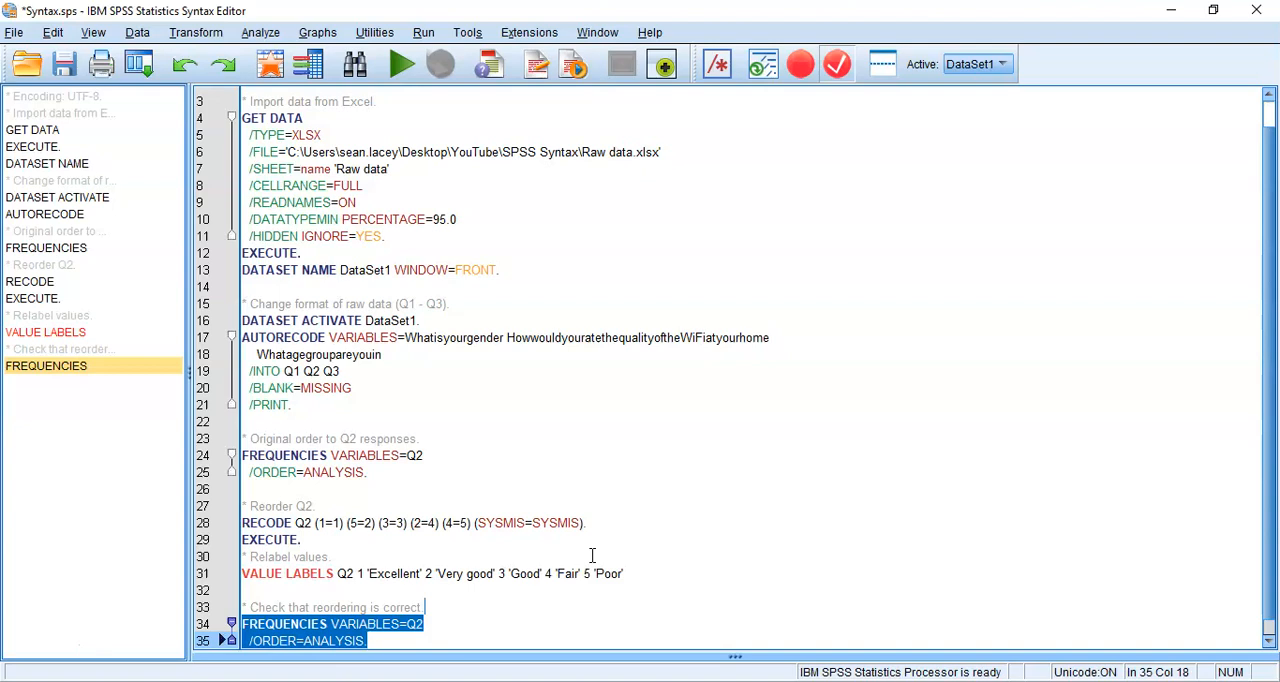
key("ctrl+r")
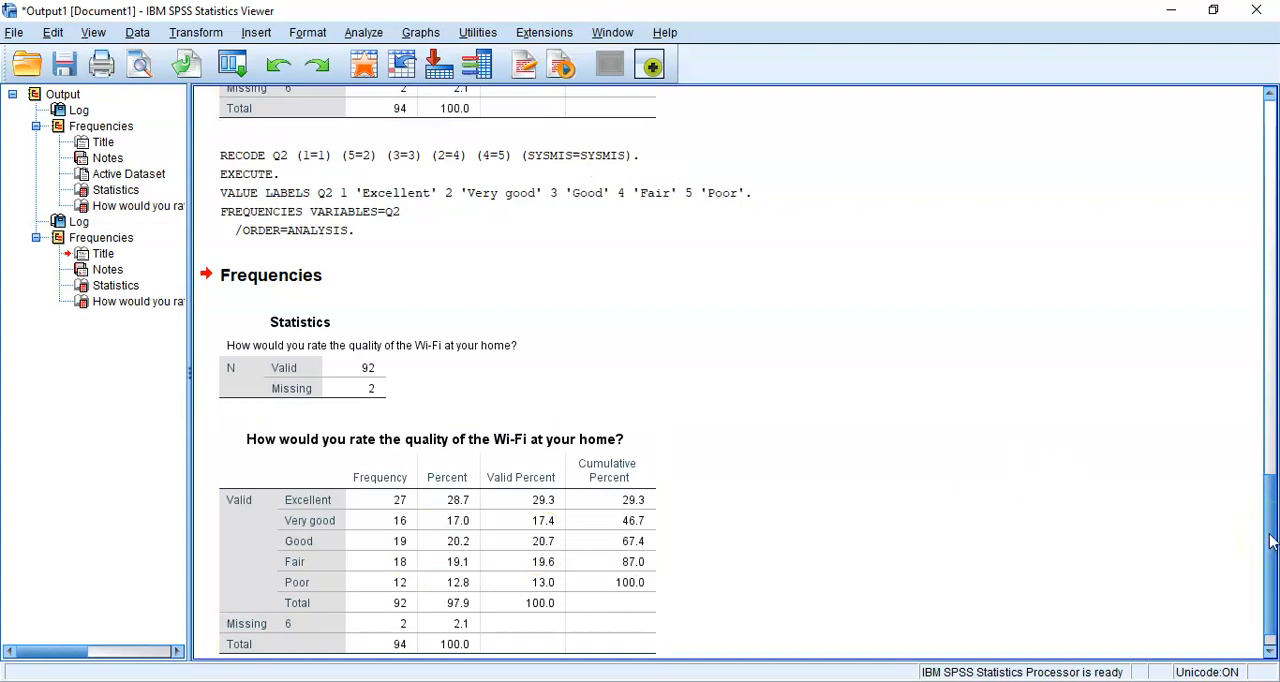
mouse_move(1270, 535)
left_mouse_down()
mouse_move(1270, 453)
mouse_move(1274, 546)
left_mouse_up()
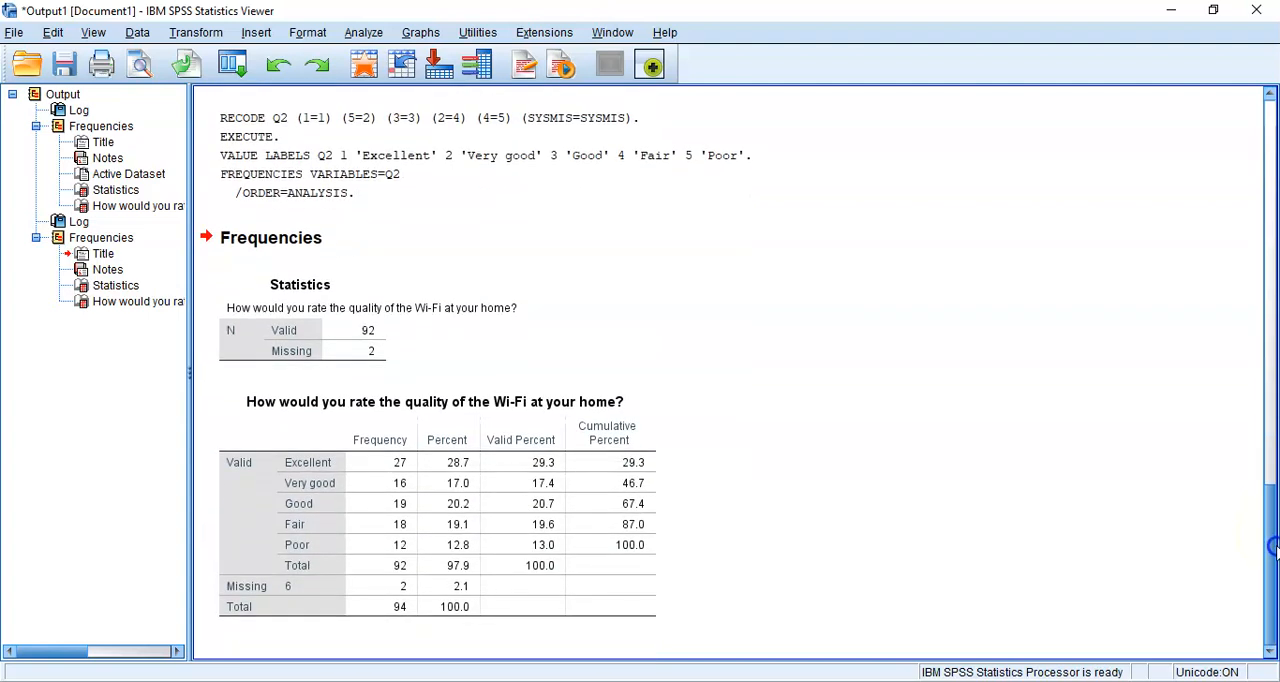
left_click_drag(1274, 550, 1273, 478)
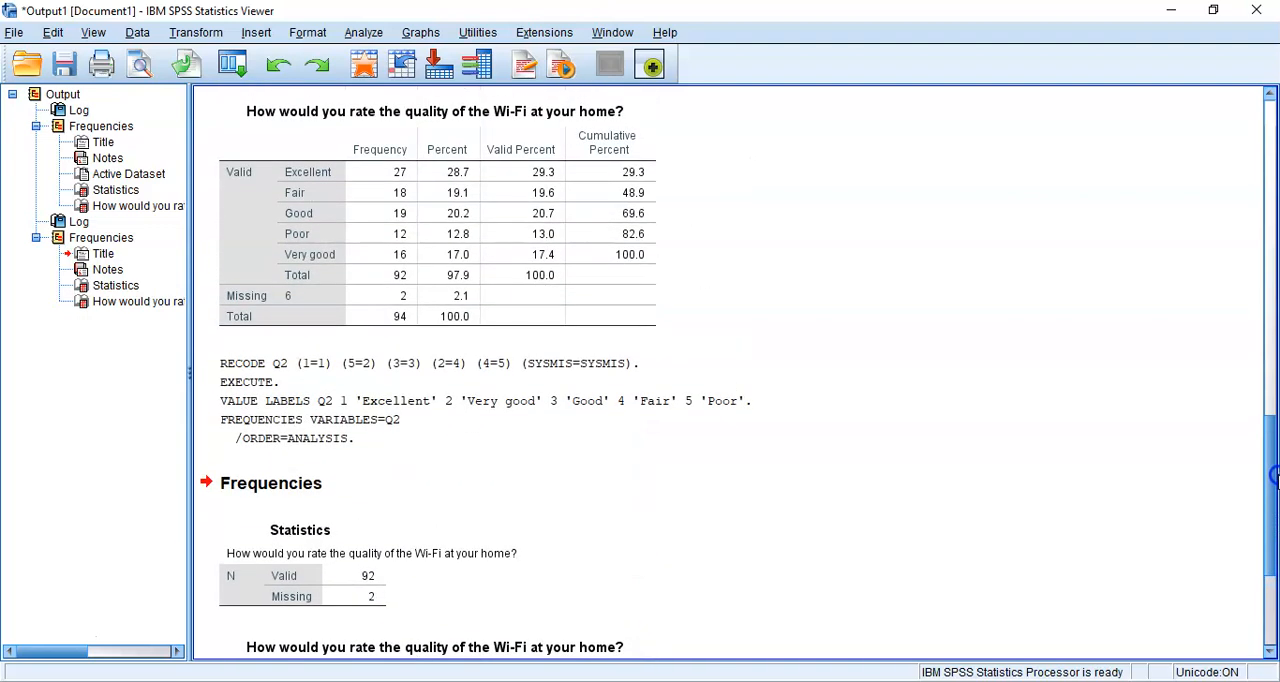
left_click_drag(1276, 483, 1276, 565)
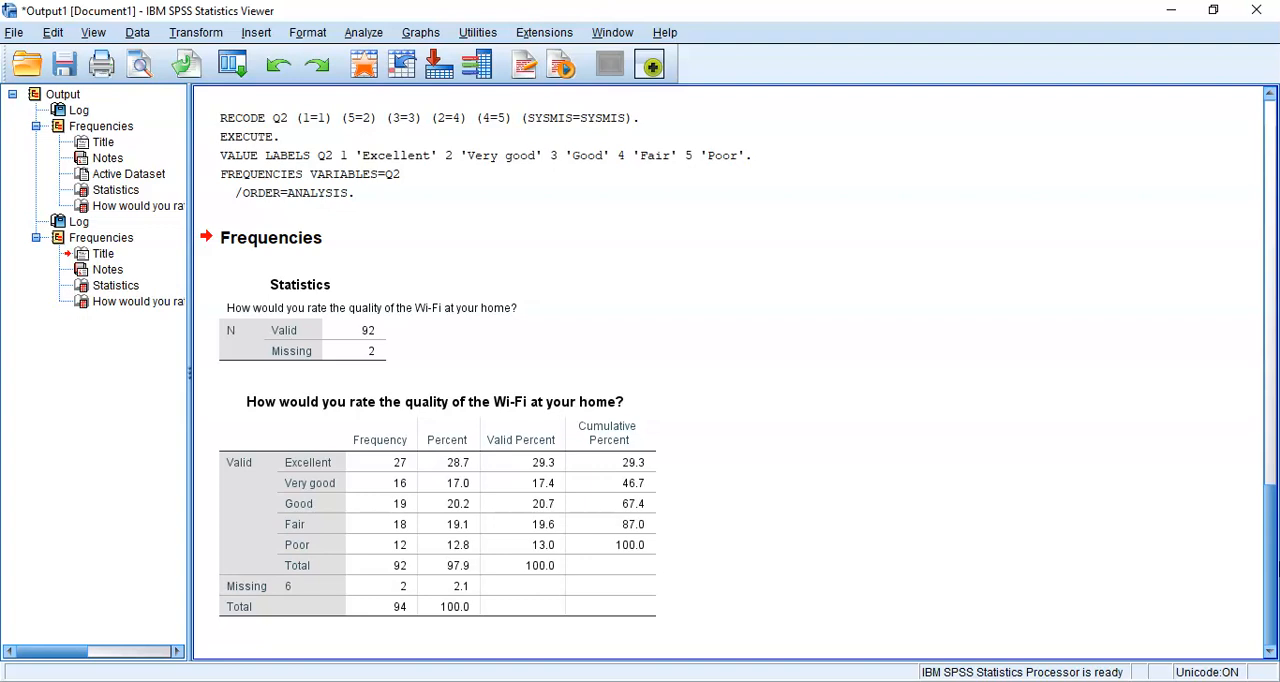
Examine Q3's value labels in the dataset and look over the available transformations without changing anything
mouse_move(712, 676)
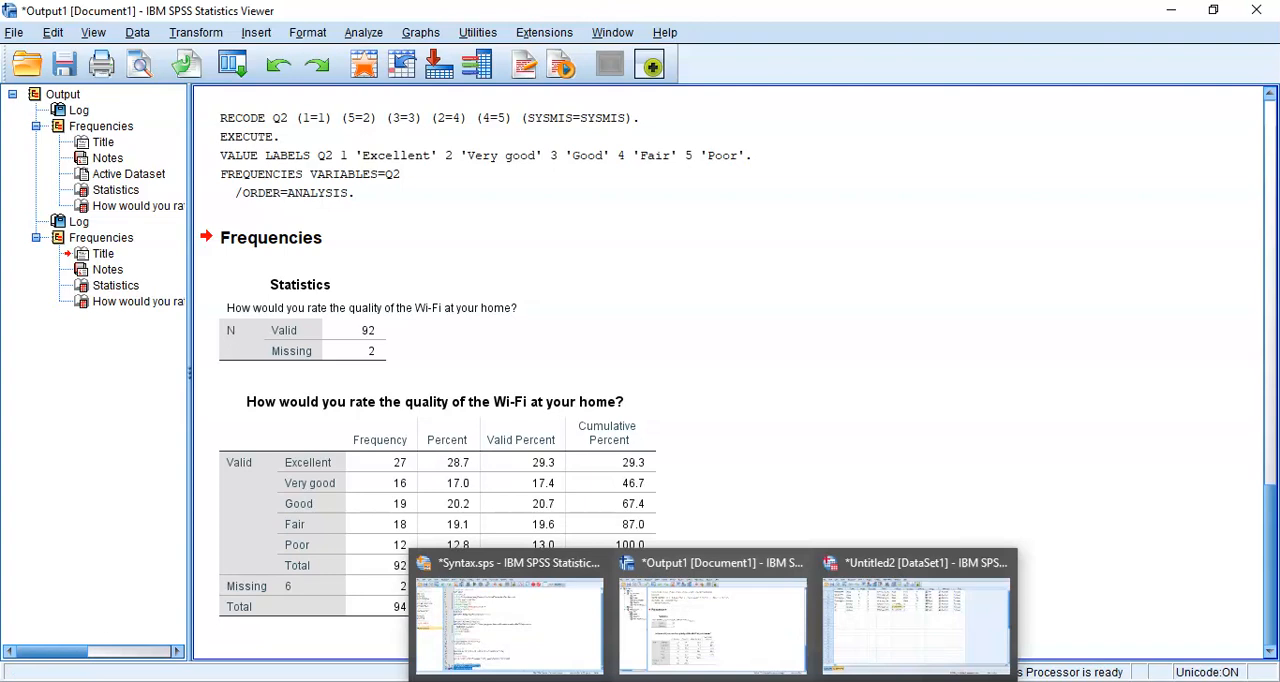
left_click(848, 636)
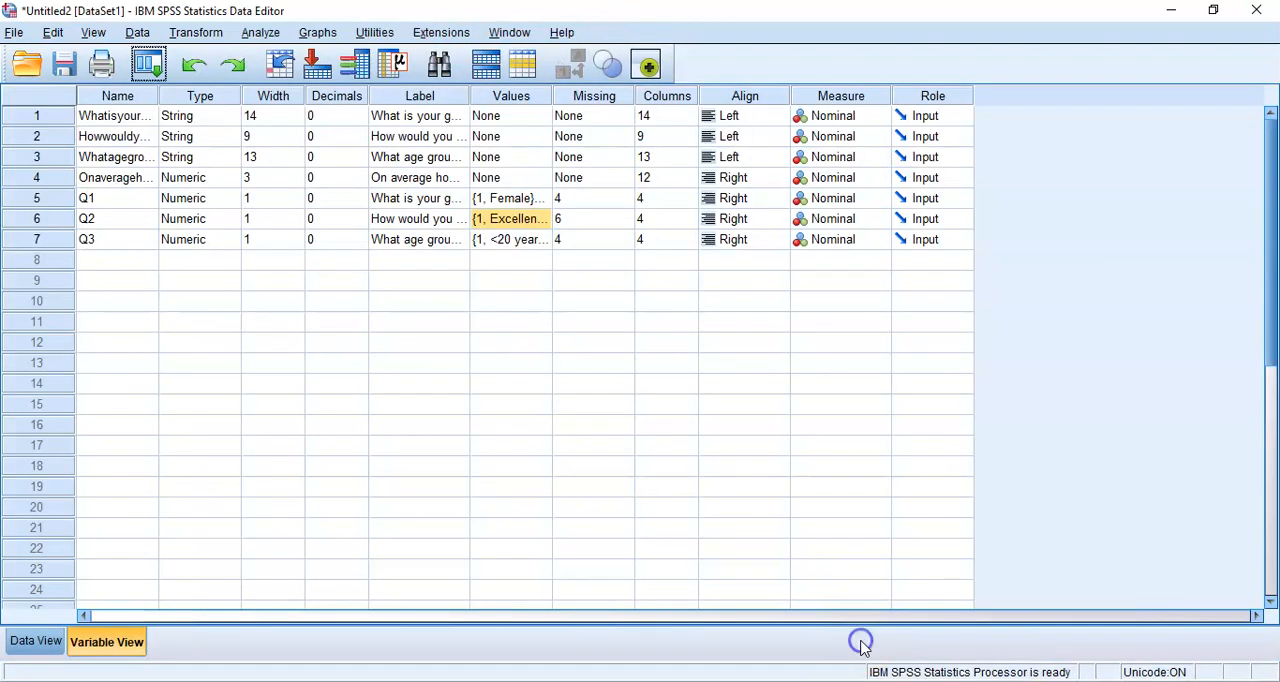
left_click(546, 240)
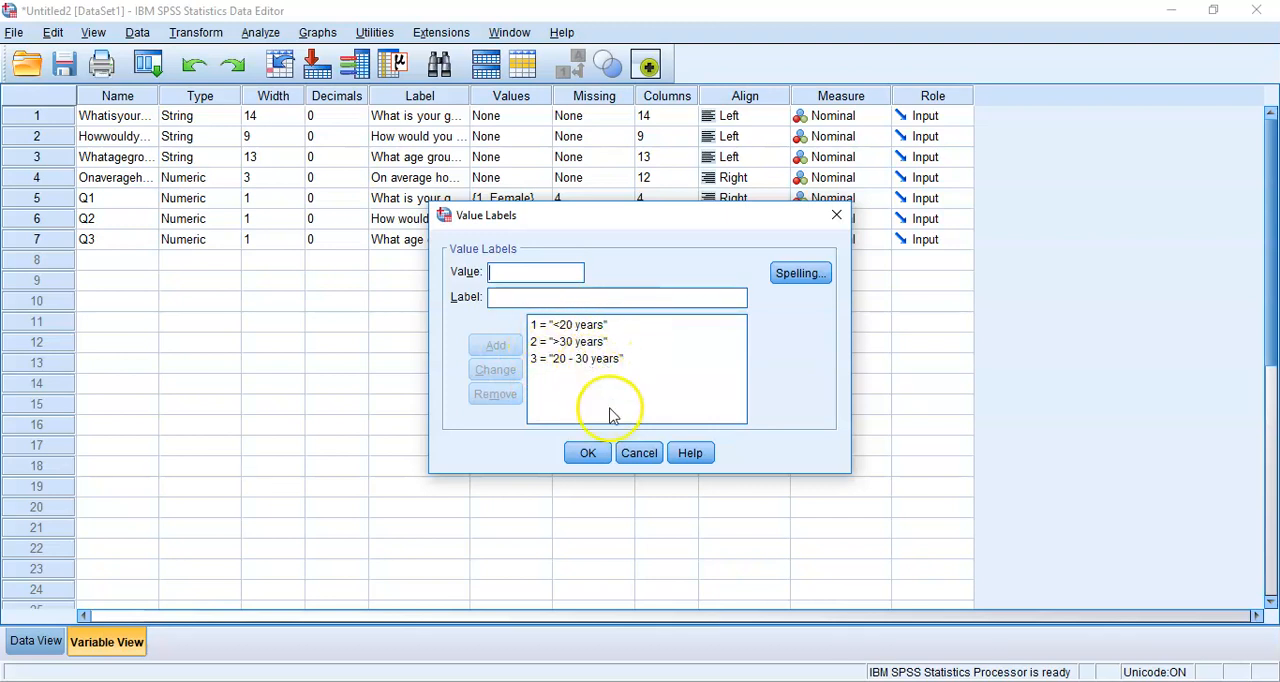
left_click(640, 456)
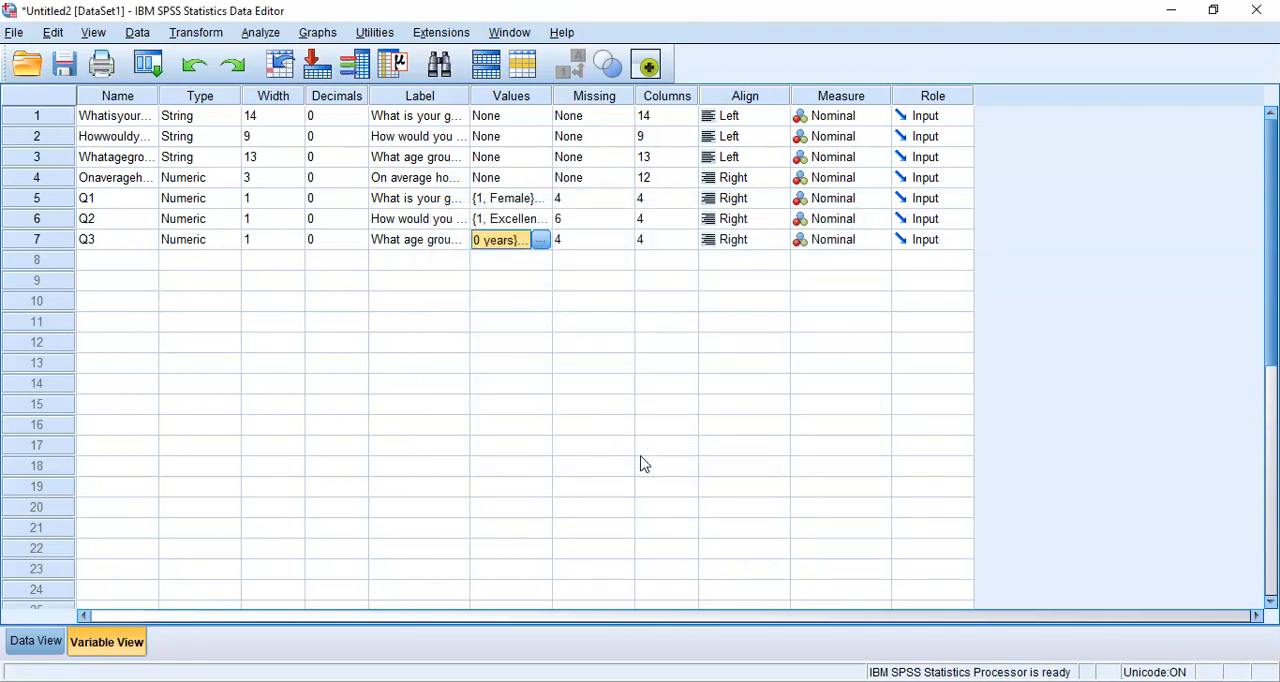
left_click(198, 33)
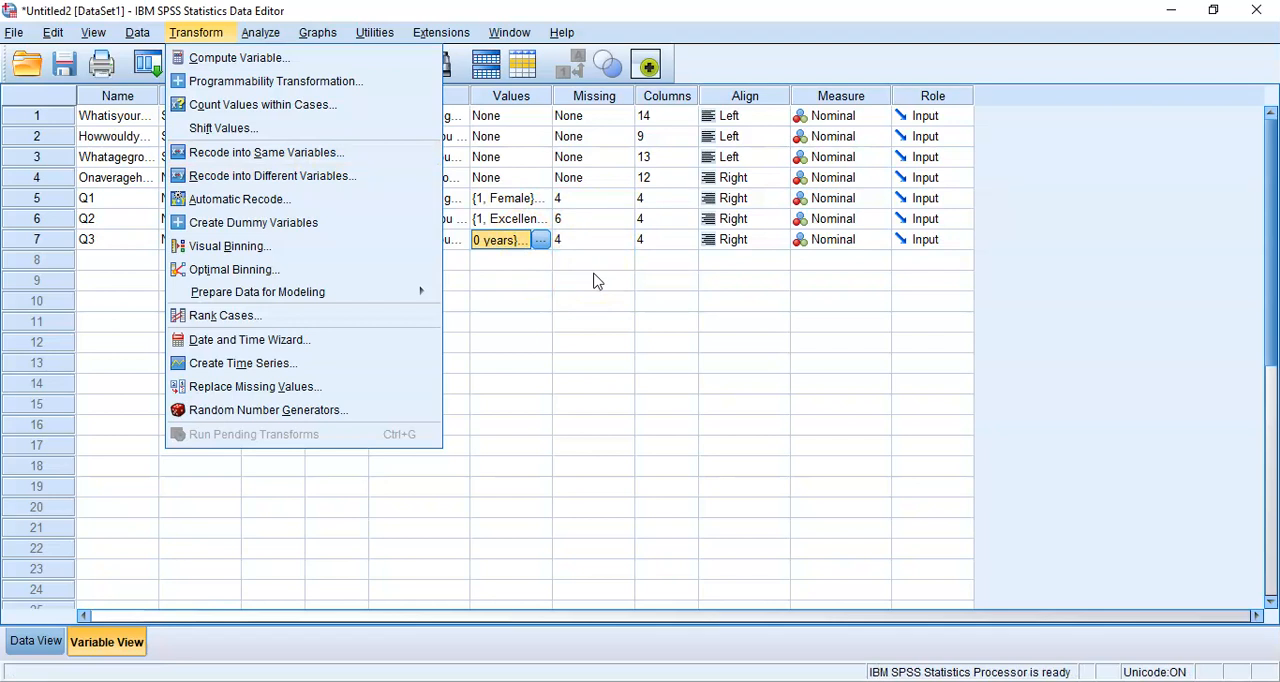
left_click(593, 281)
Duplicate the whole Q2 syntax block, from "* Original order to Q2 responses." through the final FREQUENCIES command, at the end of the syntax file
mouse_move(713, 680)
left_click(543, 634)
left_click(489, 431)
key("Home")
key("shift+Down")
key("shift+Down")
key("shift+Down")
key("shift+Down")
key("shift+Down")
key("shift+Down")
key("shift+Down")
key("shift+End")
key("shift+Down")
key("shift+Down")
key("shift+Down")
key("shift+Down")
key("shift+Down")
key("shift+Down")
key("ctrl+c")
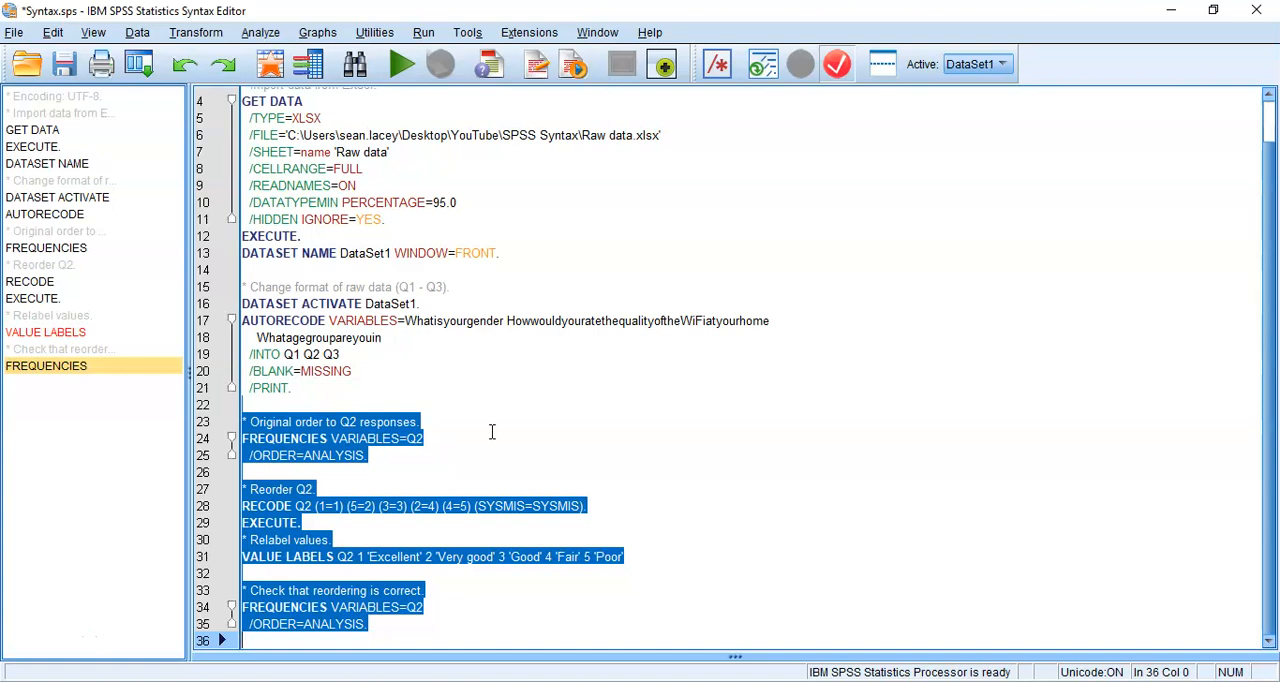
key("Down")
key("Return")
key("Return")
key("Return")
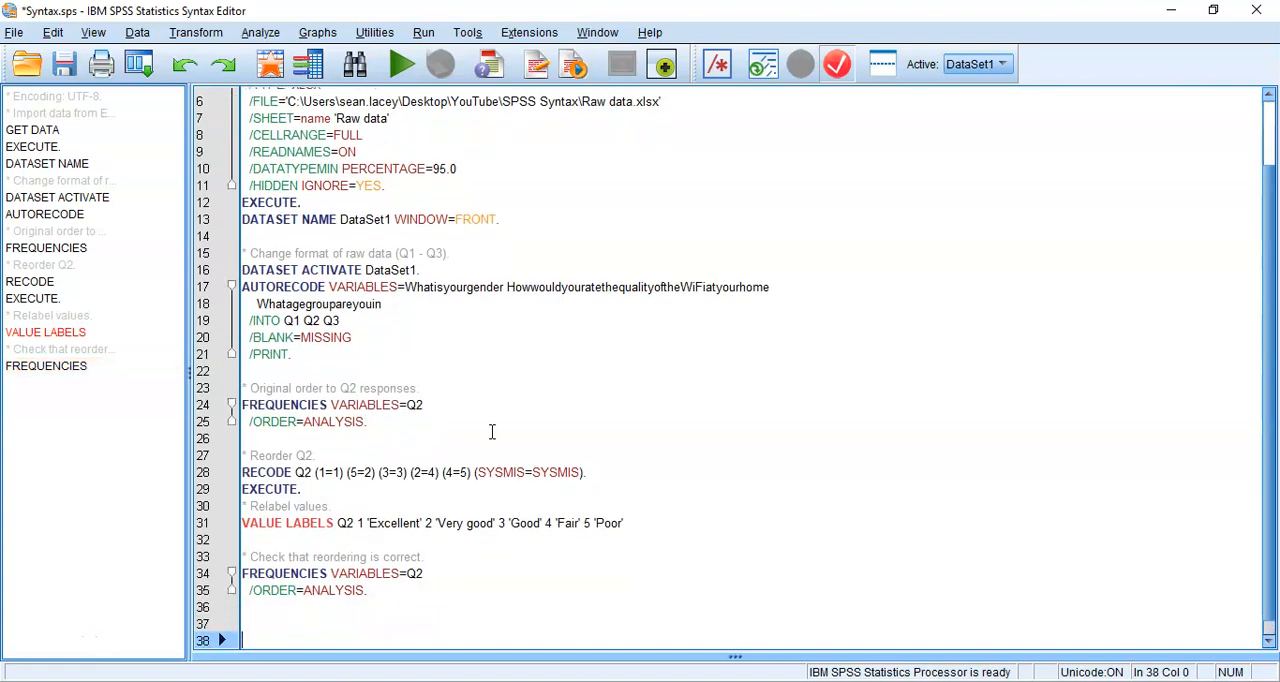
key("Up")
key("Up")
key("ctrl+v")
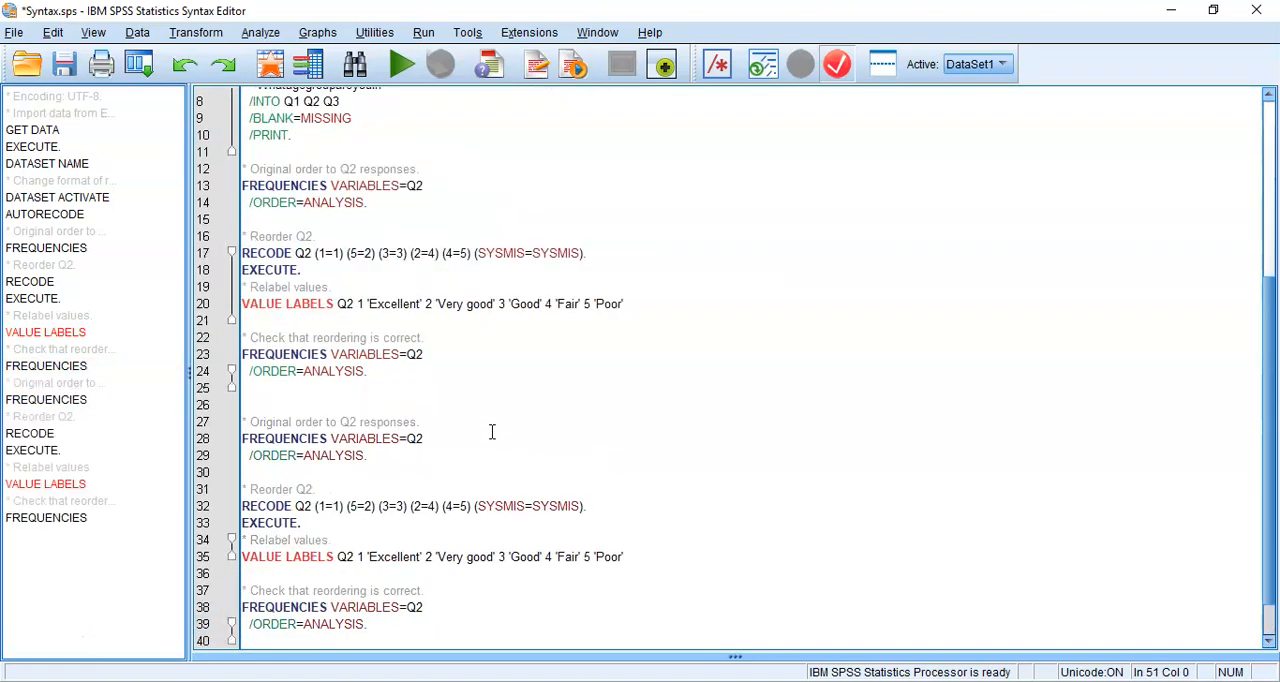
key("Up")
key("Up")
key("Up")
key("Up")
key("Up")
key("Up")
key("Up")
key("Up")
key("Up")
key("Up")
key("Up")
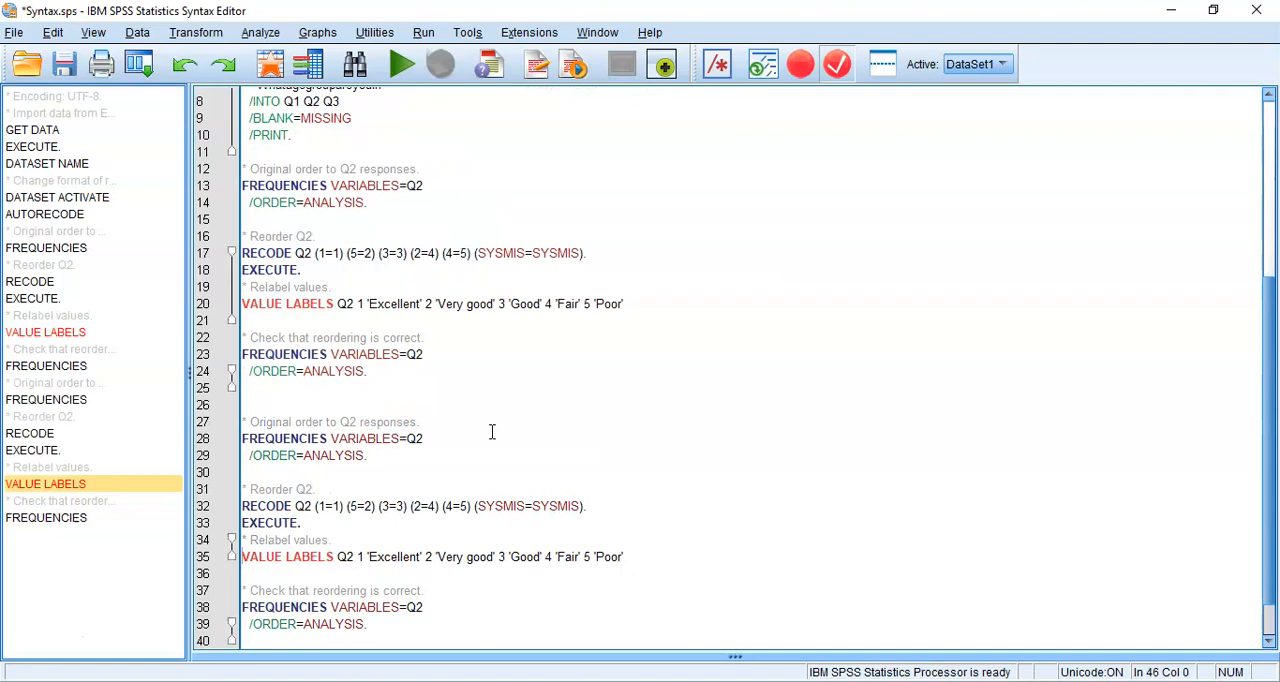
Change Q2 to Q3 in the duplicated block's "Original order" comment and in the FREQUENCIES command directly below it
key("Up")
key("Up")
key("Up")
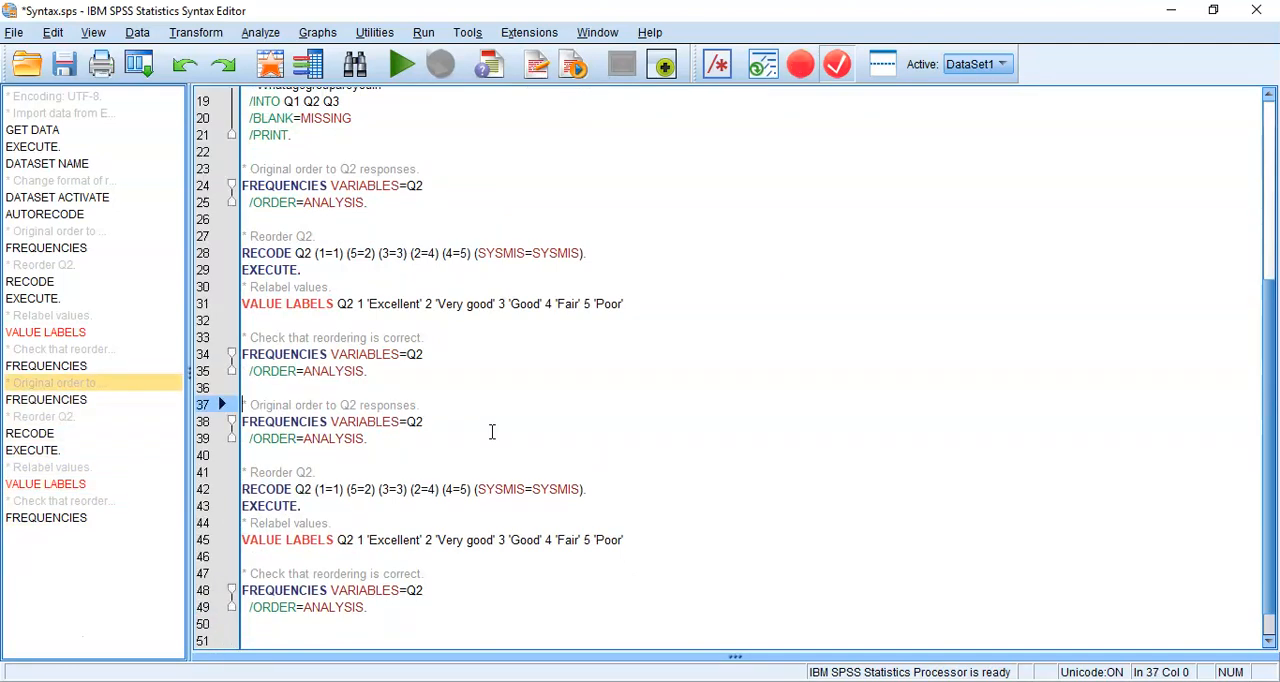
key("Right")
key("Right")
key("Right")
key("Right")
key("Right")
key("Right")
key("Right")
key("Right")
key("Right")
key("Right")
key("Right")
key("Right")
key("Right")
key("Right")
key("Right")
key("Right")
key("Right")
key("Right")
key("Right")
key("Right")
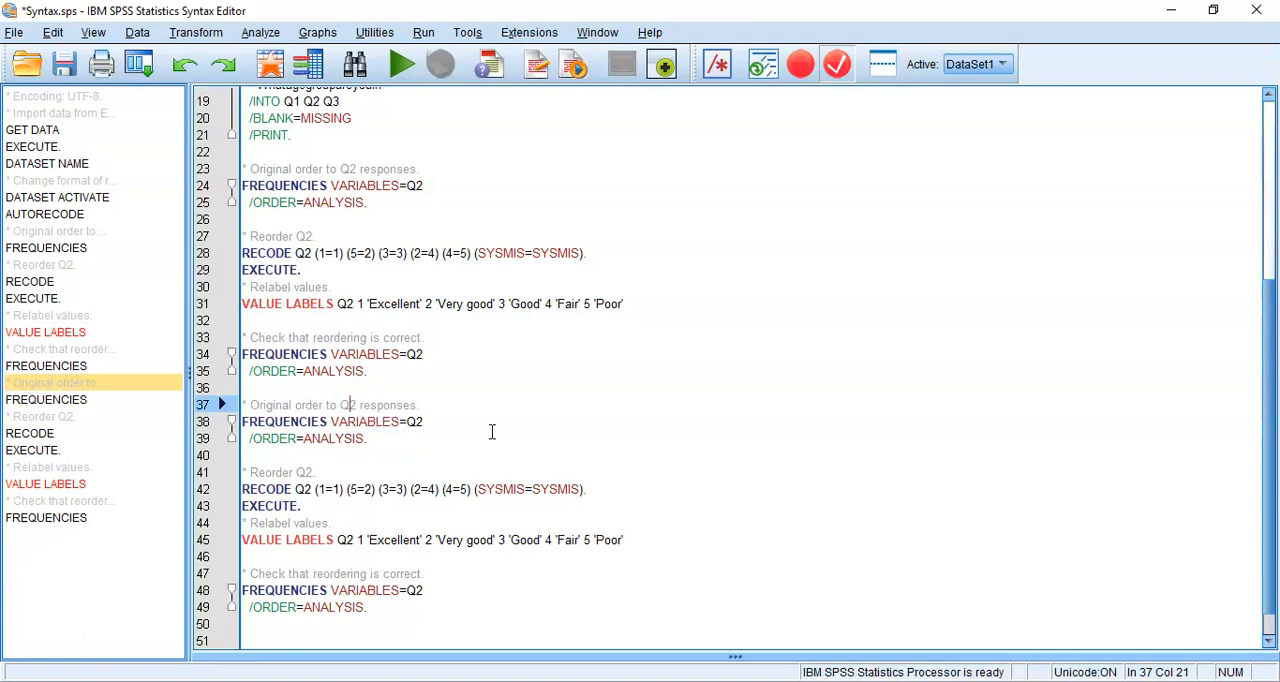
key("Delete")
type("3")
key("Down")
key("Right")
key("Right")
key("Right")
key("Right")
key("Right")
key("Right")
key("Right")
key("Right")
key("BackSpace")
type("3")
Change Q2 to Q3 in the duplicated "Reorder" comment and in the RECODE command beneath it
key("Down")
key("Down")
key("Down")
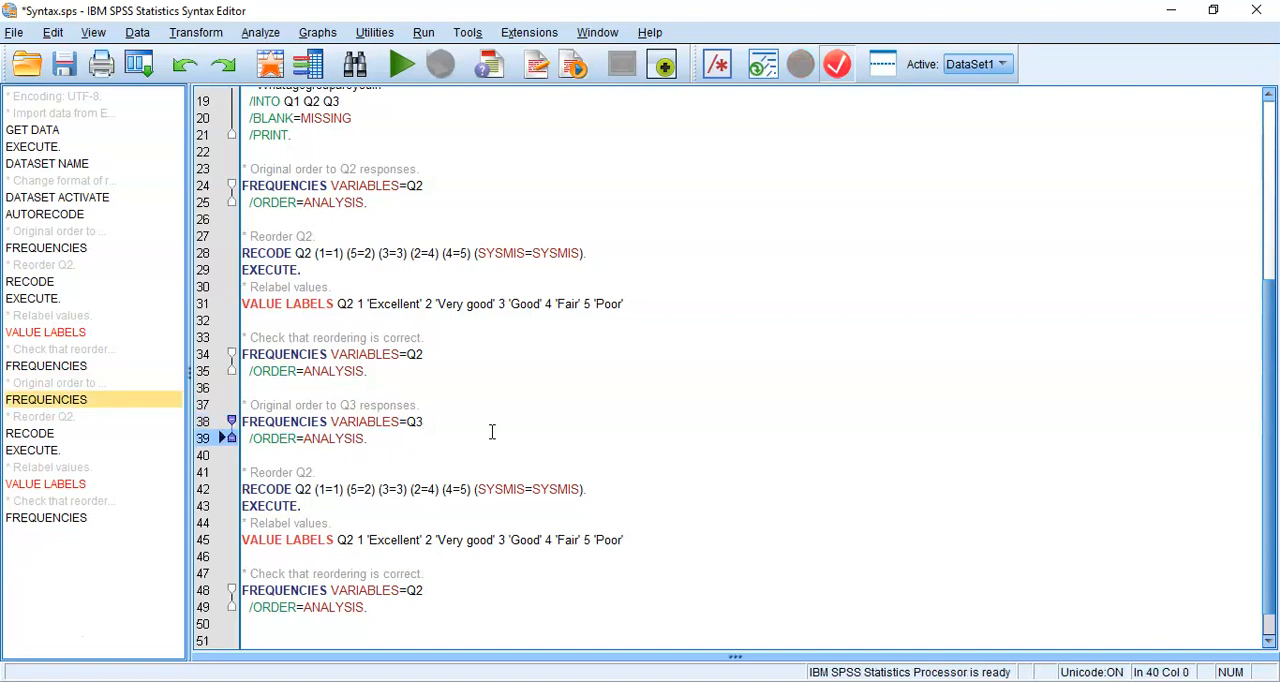
key("BackSpace")
type("3")
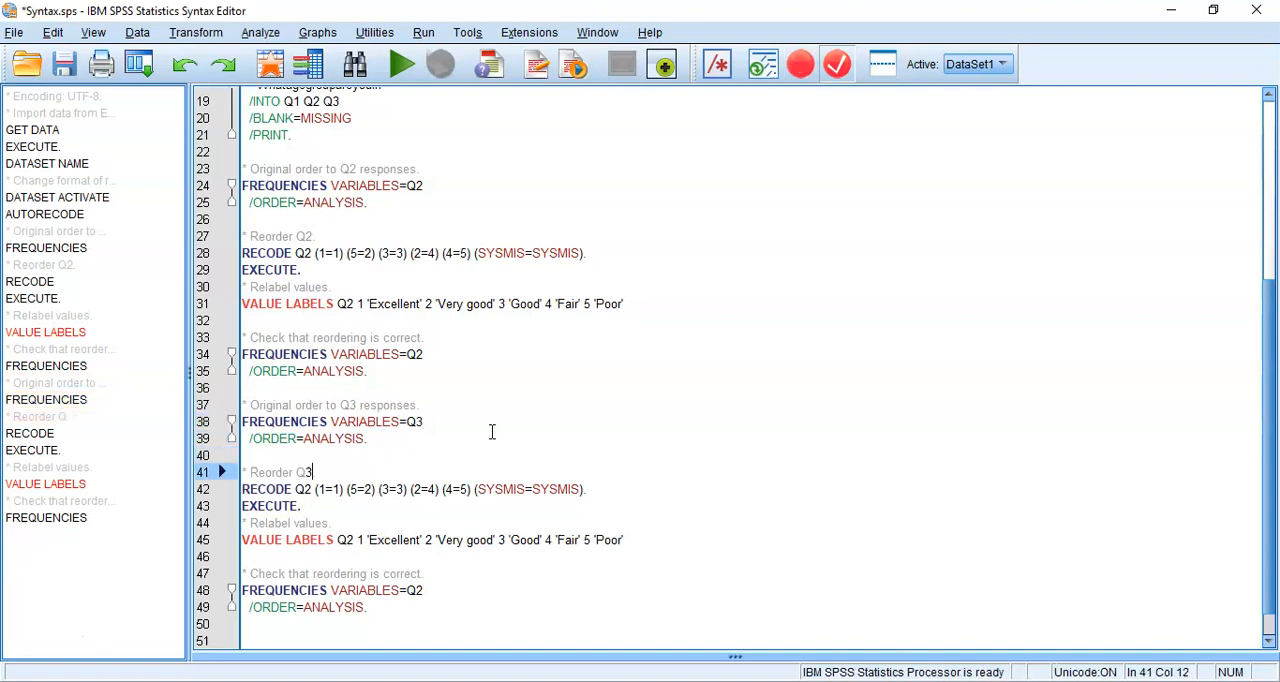
key("Down")
key("Left")
key("Left")
key("Left")
key("BackSpace")
type("3")
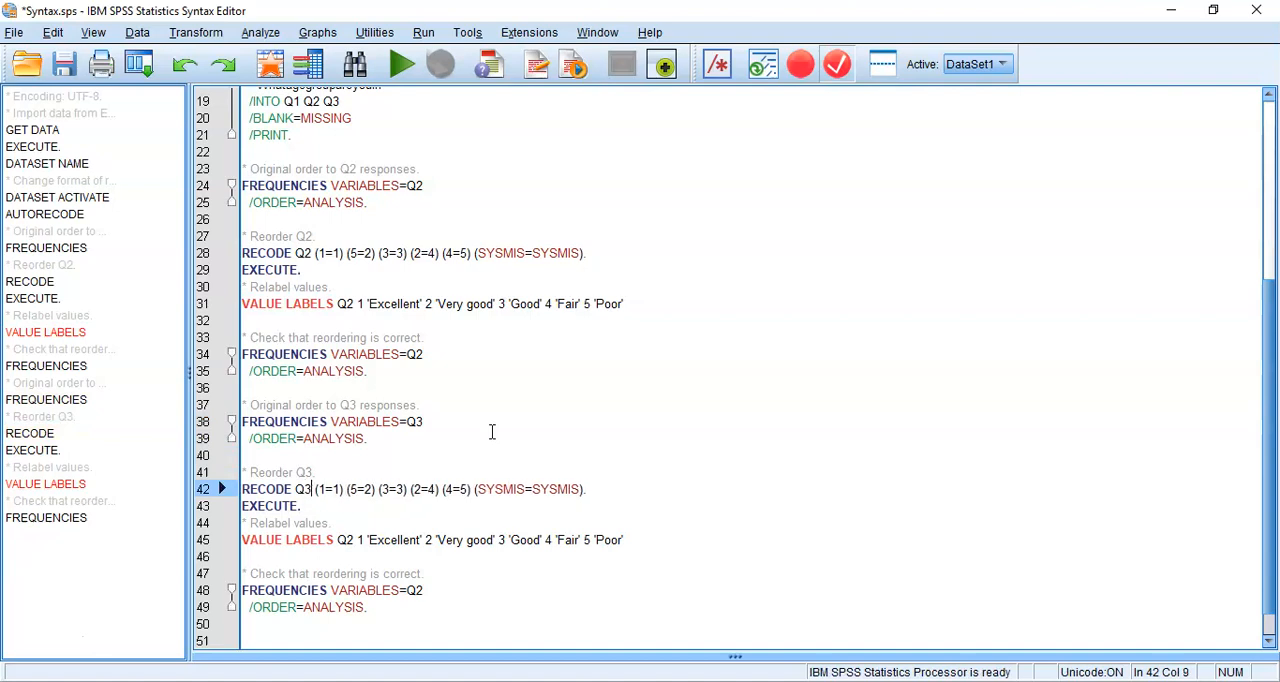
Edit the Q3 RECODE mappings to (1=1) (2=3) (3=2), removing (2=4) and (4=5) and keeping the SYSMIS mapping
key("Right")
key("Right")
key("Right")
key("Right")
key("Right")
key("Right")
key("Right")
key("Right")
key("shift+Right")
type("2")
key("Right")
key("shift+Right")
type("3")
key("Right")
key("Right")
key("Right")
key("Right")
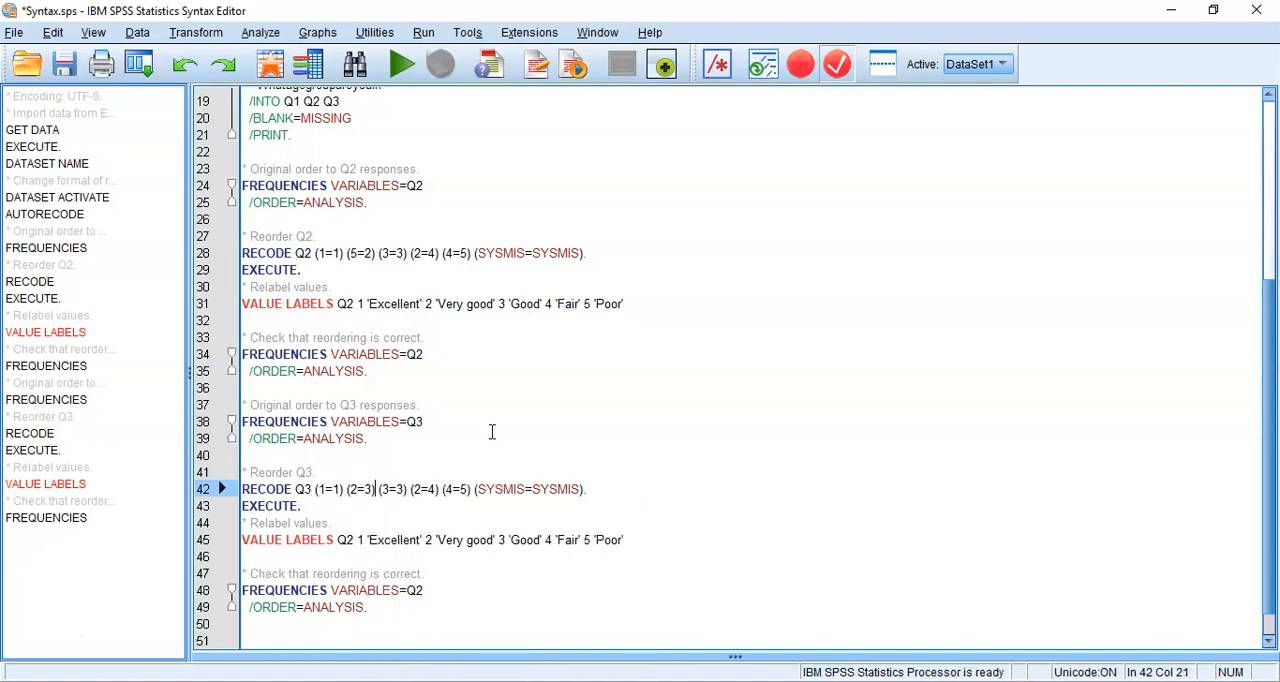
type("2")
key("shift+Right")
key("shift+Right")
key("shift+Right")
key("shift+Right")
key("shift+Right")
key("shift+Right")
key("shift+Right")
key("shift+Right")
key("shift+Right")
key("shift+Right")
key("shift+Right")
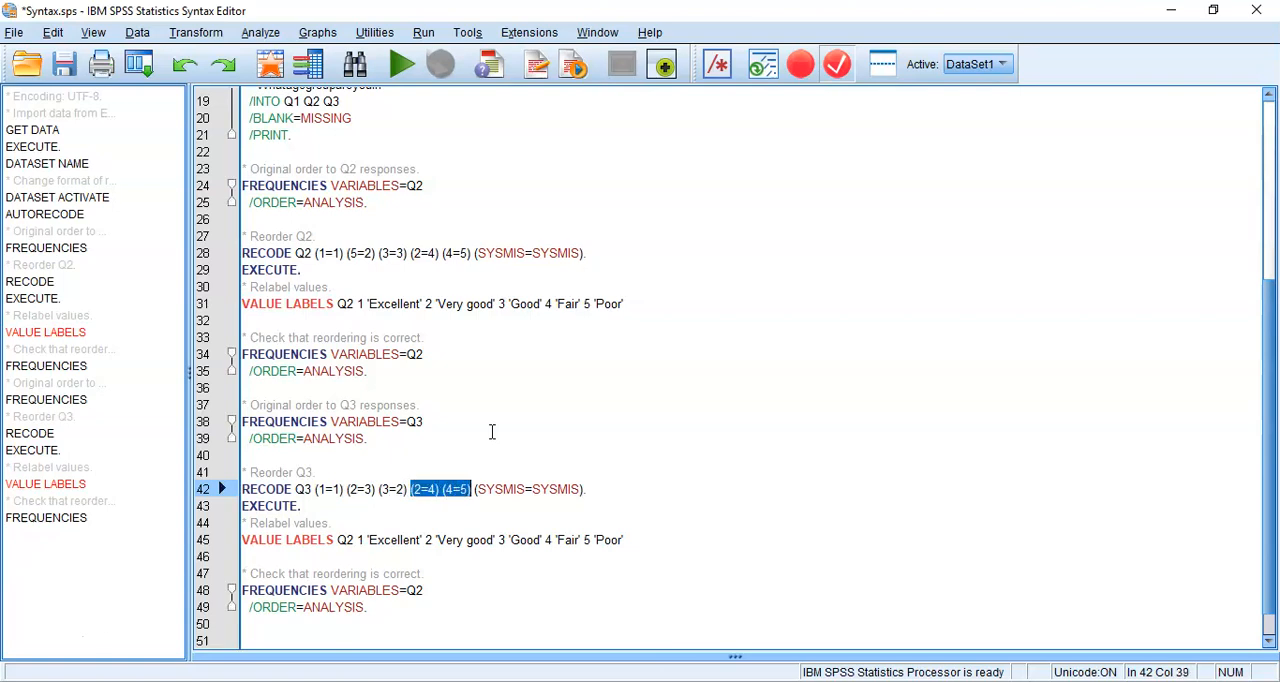
key("Delete")
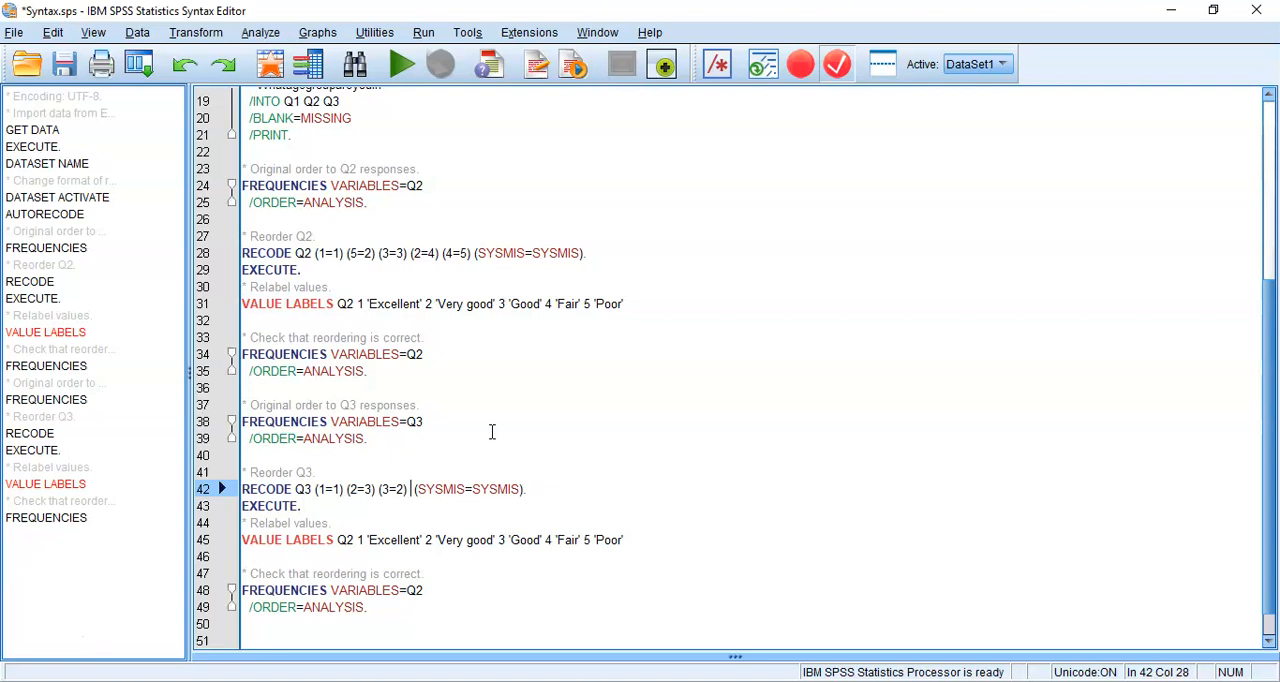
Point the duplicated VALUE LABELS command at Q3 and replace the label for value 1 with '<20 years'
key("Down")
key("Right")
key("Right")
key("Right")
key("Right")
key("Right")
key("Right")
key("Right")
key("Right")
key("Right")
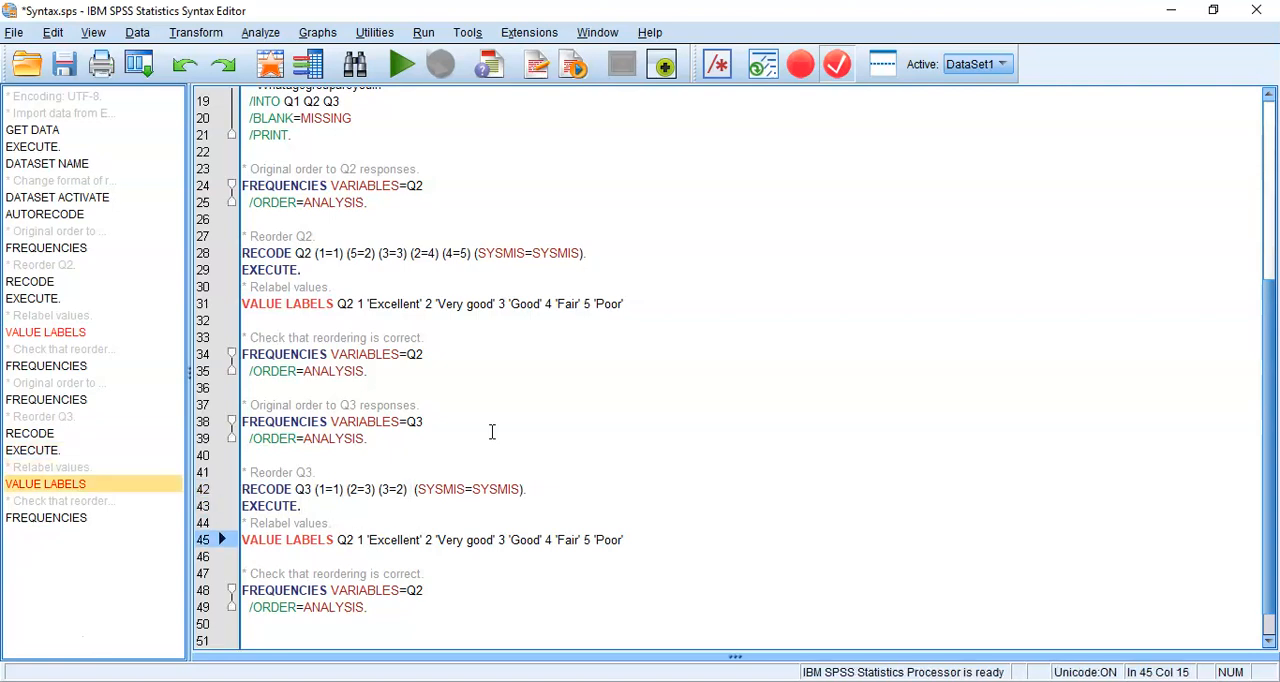
key("BackSpace")
type("3")
key("Right")
key("Right")
key("Right")
key("shift+Right")
key("shift+Right")
key("shift+Right")
key("shift+Right")
key("shift+Right")
key("shift+Right")
key("shift+Right")
key("shift+Right")
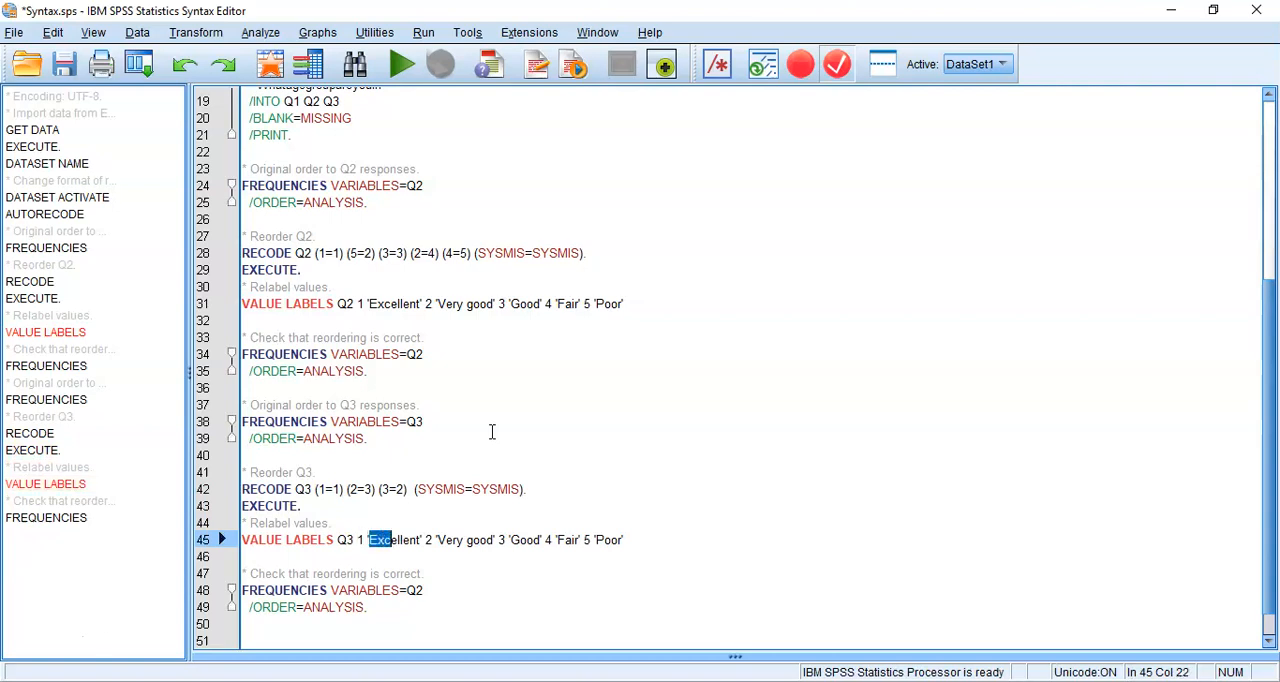
key("shift+Right")
key("BackSpace")
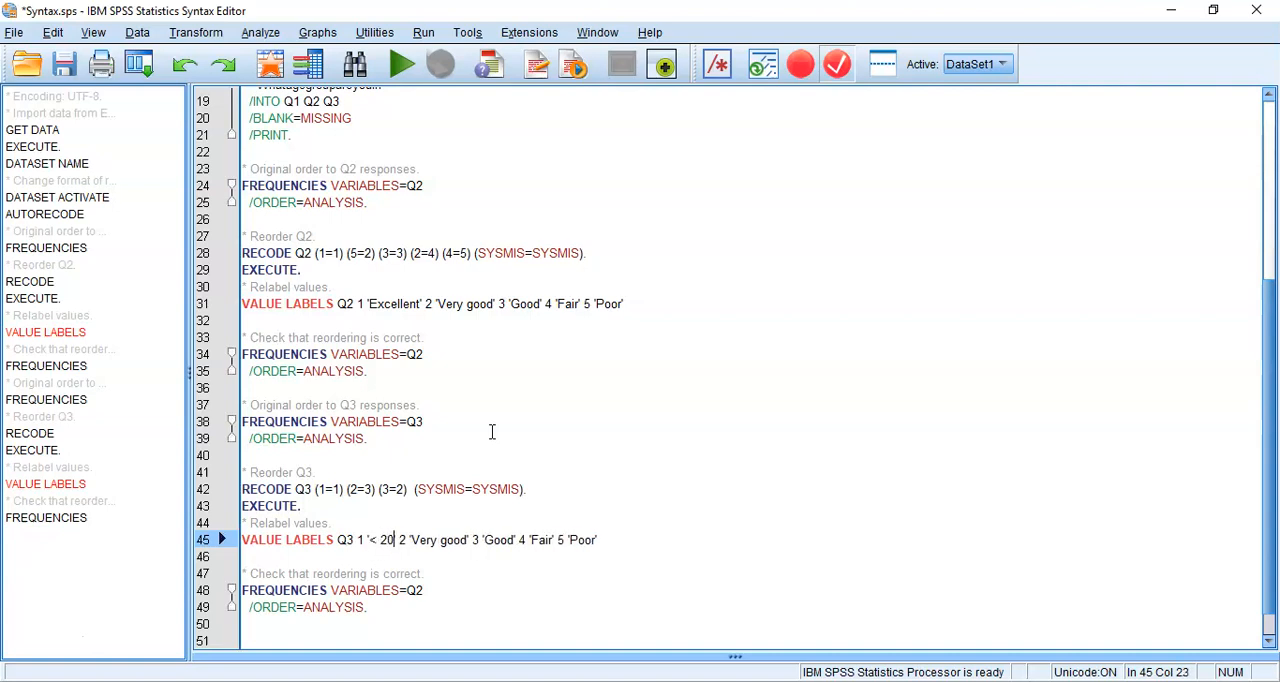
type("<20 years")
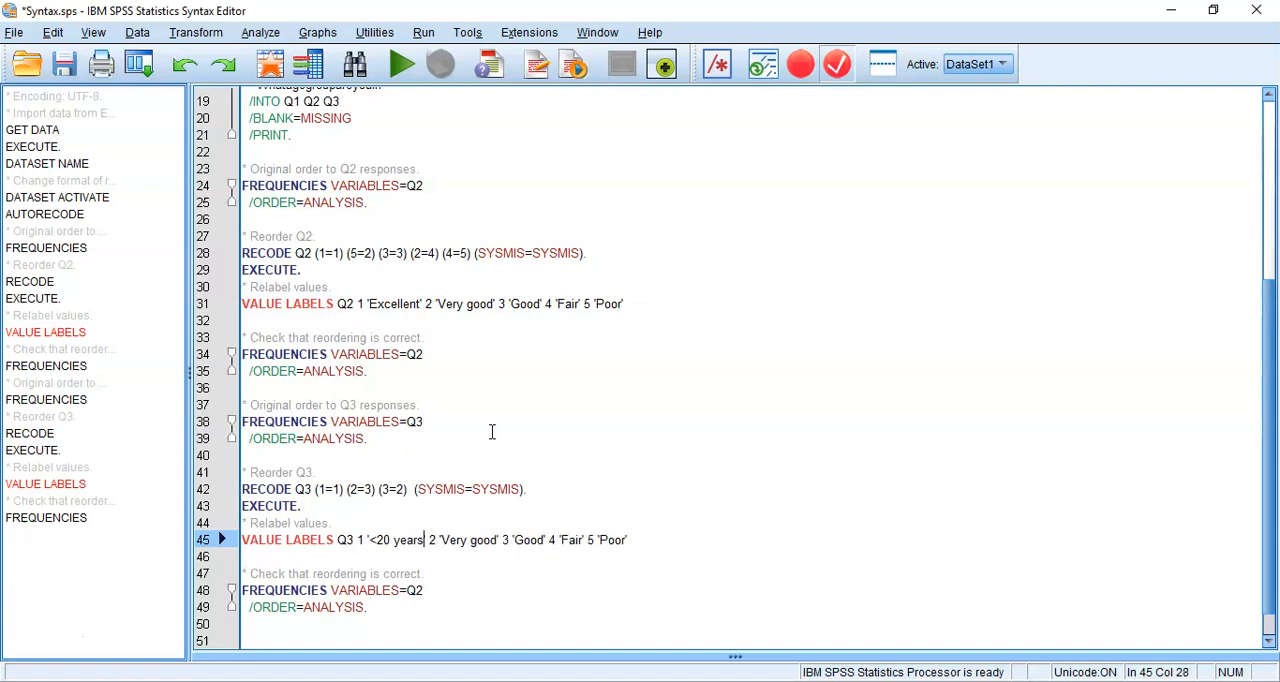
Replace the Q3 label for value 2 with '20 - 30 years'
key("Right")
key("Right")
key("Right")
key("Right")
key("Right")
key("shift+Right")
key("shift+Right")
key("shift+Right")
key("shift+Right")
key("shift+Right")
key("shift+Right")
key("shift+Right")
key("shift+Right")
key("shift+Right")
key("Delete")
type("20 - 30")
type(" years")
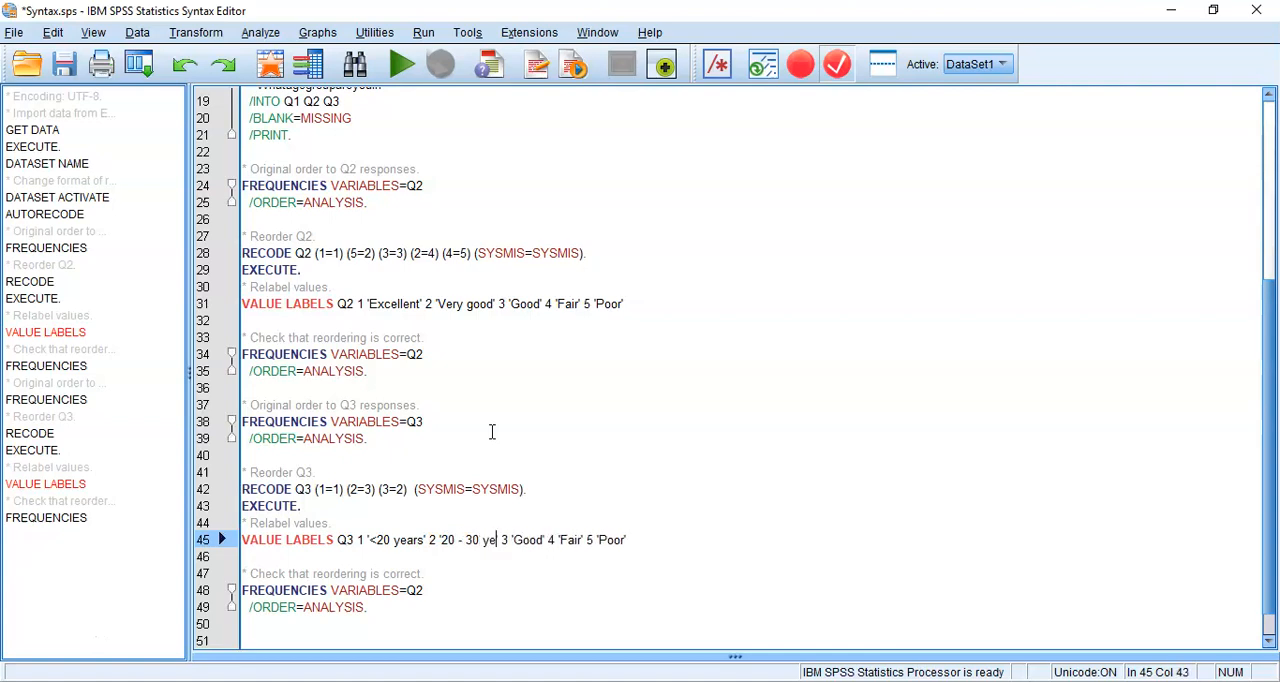
Replace the Q3 label for value 3 with '>30 years'
key("shift+Right")
key("shift+Right")
key("shift+Right")
key("shift+Right")
key("shift+Right")
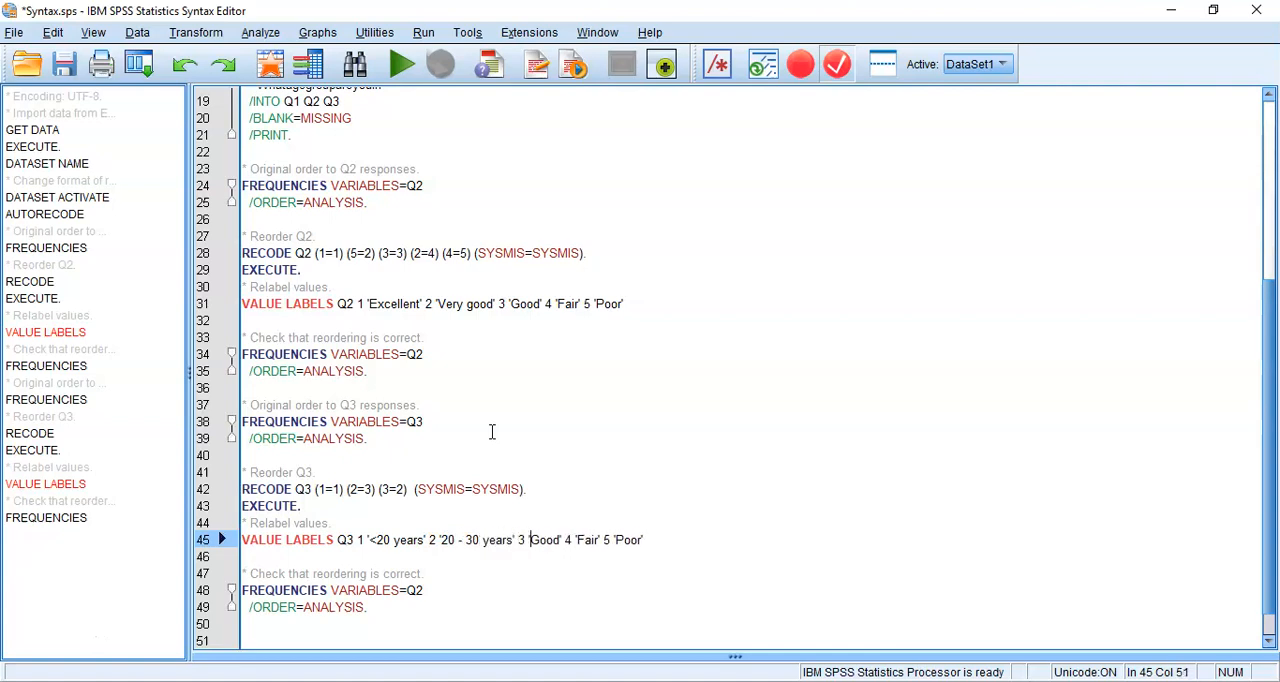
type("'>30 yer")
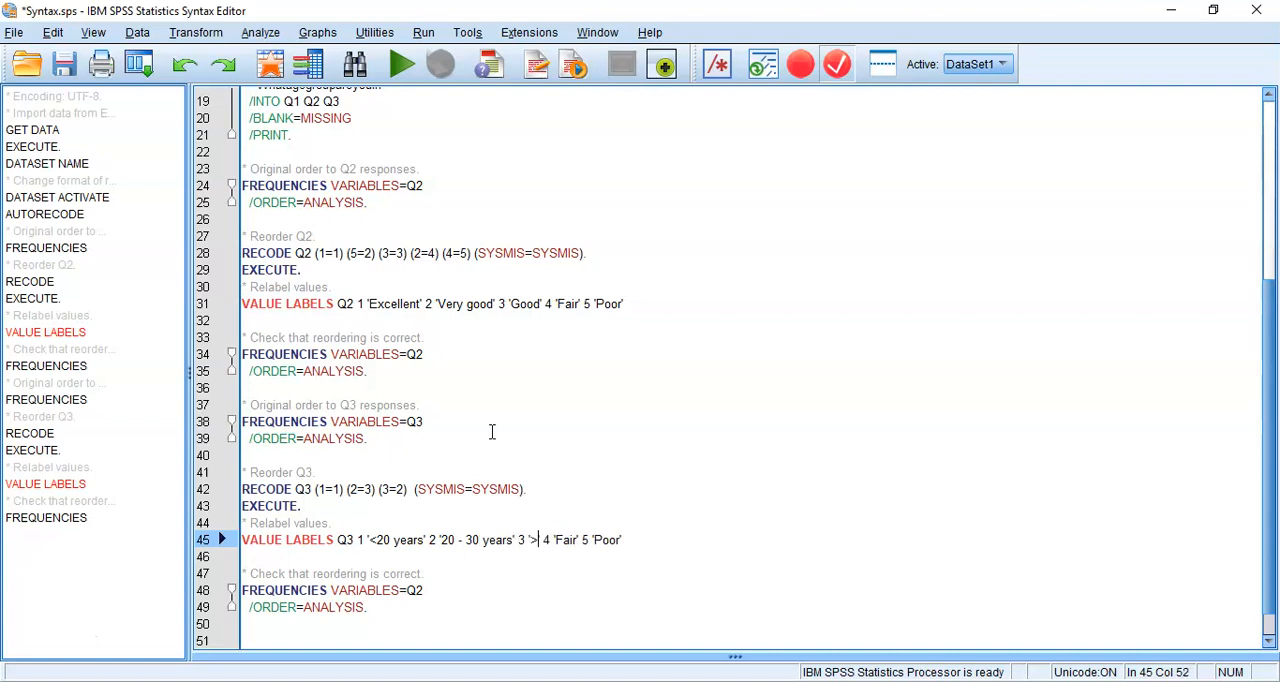
type("ars")
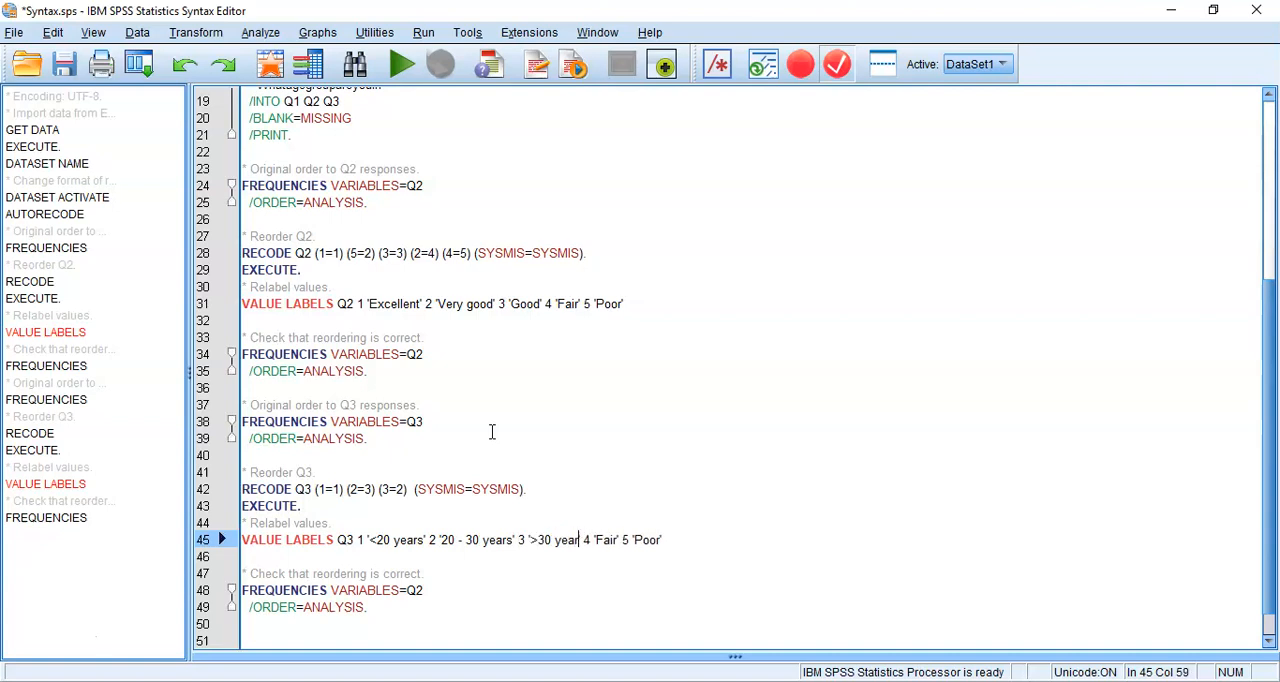
Delete the leftover labels 4 'Fair' and 5 'Poor' from the Q3 VALUE LABELS command
key("Right")
key("Right")
key("Right")
key("shift+Left")
key("shift+Right")
key("shift+Right")
key("shift+Right")
key("shift+Right")
key("shift+Right")
key("shift+Right")
key("shift+Right")
key("shift+Right")
key("shift+Right")
key("shift+Right")
key("shift+Right")
key("shift+Right")
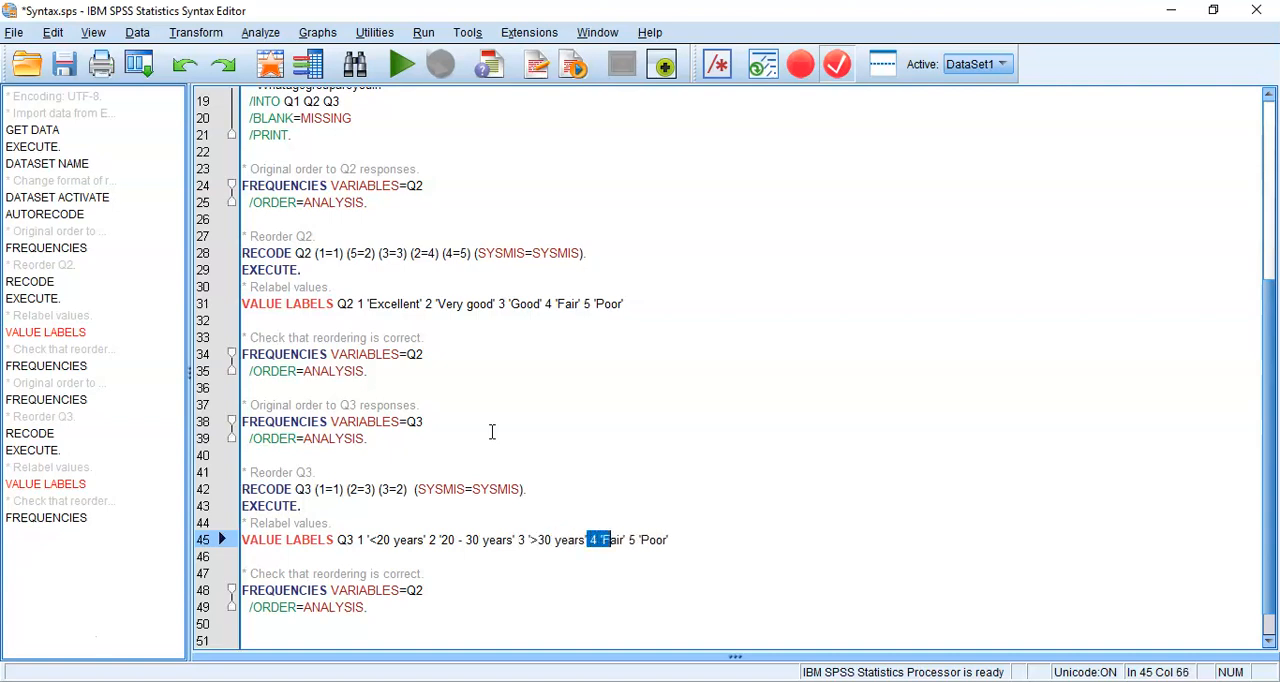
key("shift+Right")
key("shift+Right")
key("shift+Right")
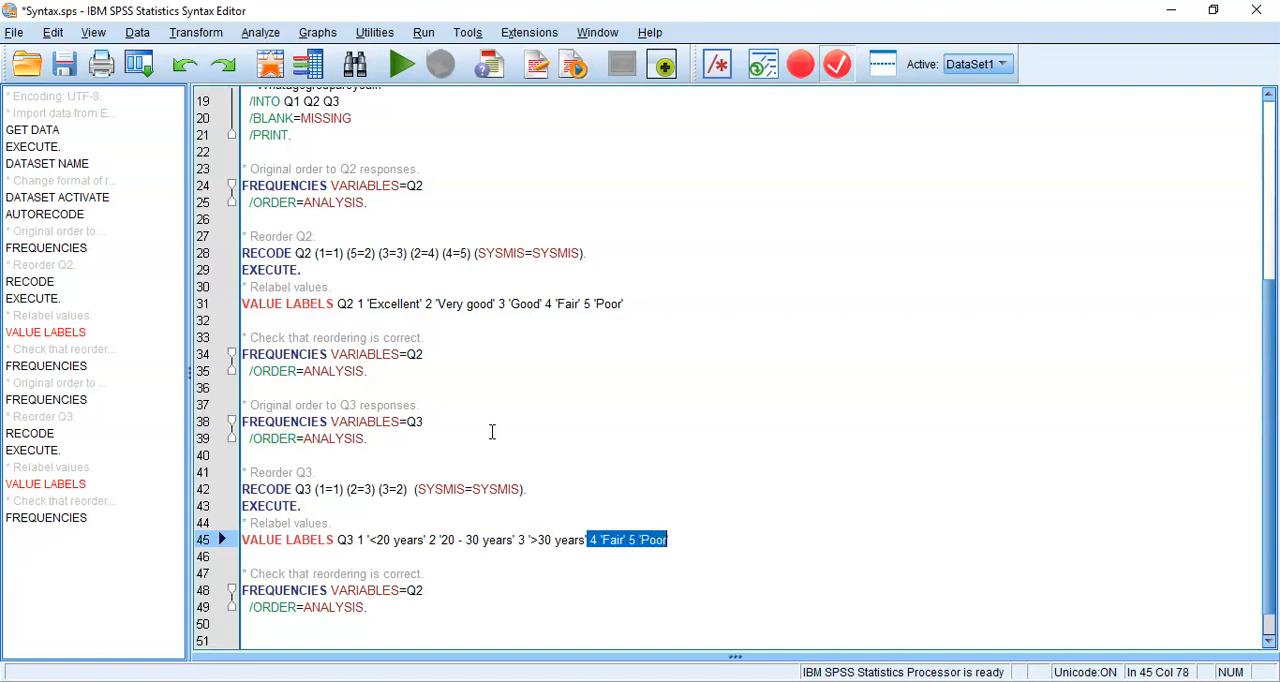
key("BackSpace")
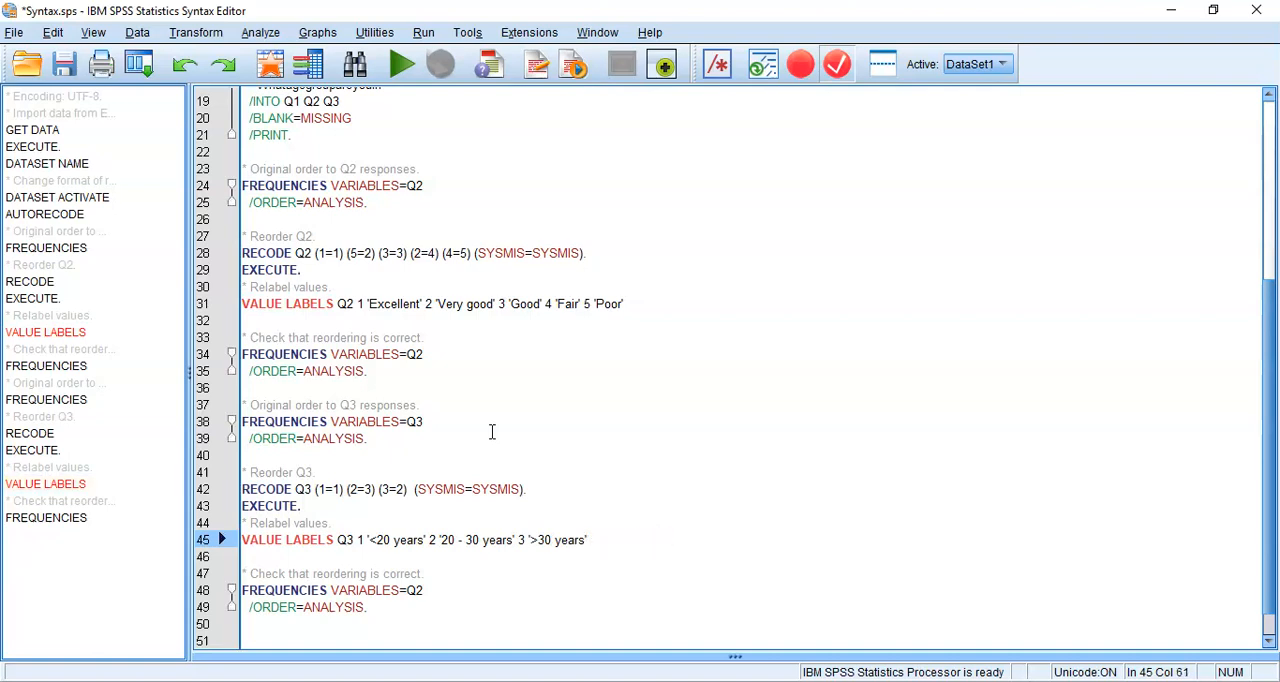
Change the variable in the last FREQUENCIES command, under the reordering check comment, to Q3
key("Down")
key("Down")
key("Down")
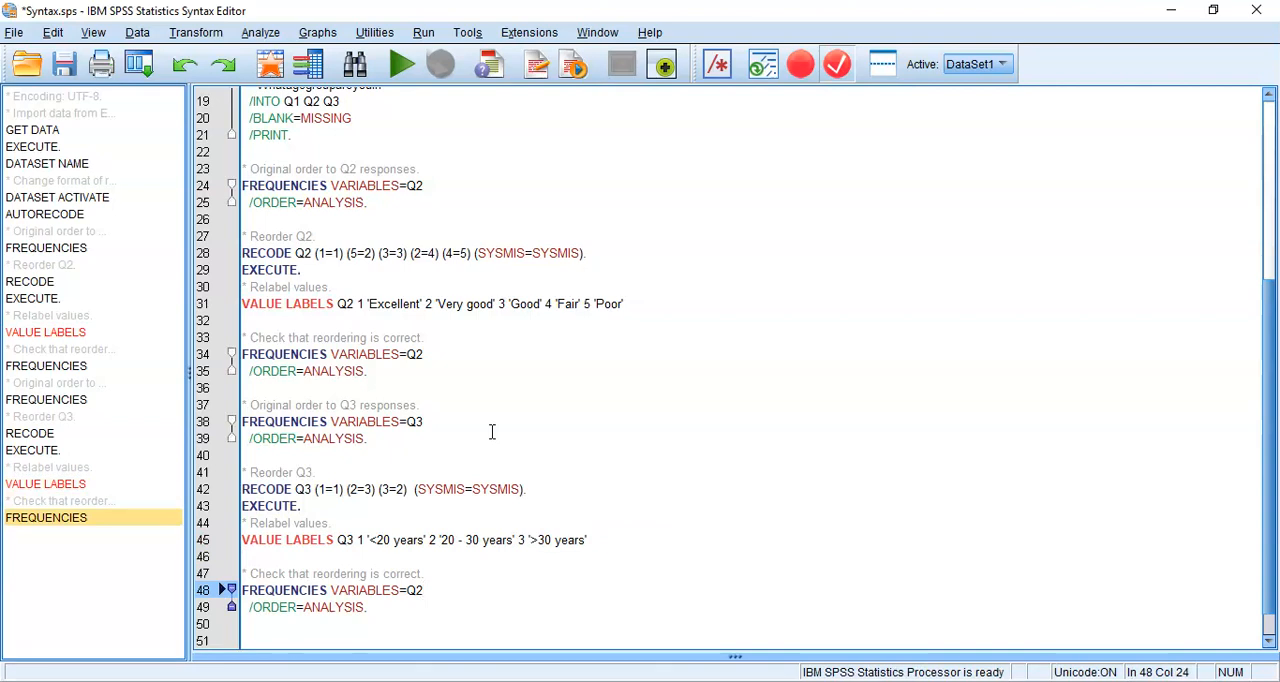
key("BackSpace")
type("3")
key("Down")
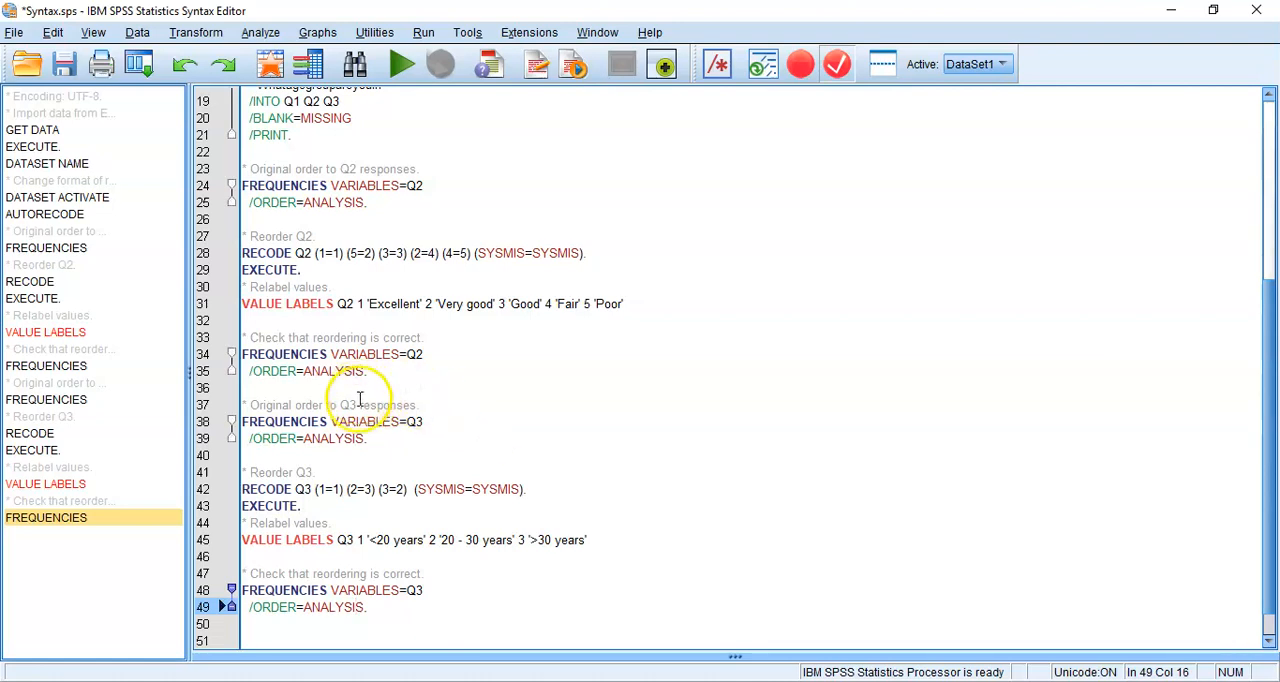
Run the whole Q3 syntax block, from "* Original order to Q3 responses." through the final FREQUENCIES command
left_click_drag(360, 405, 366, 421)
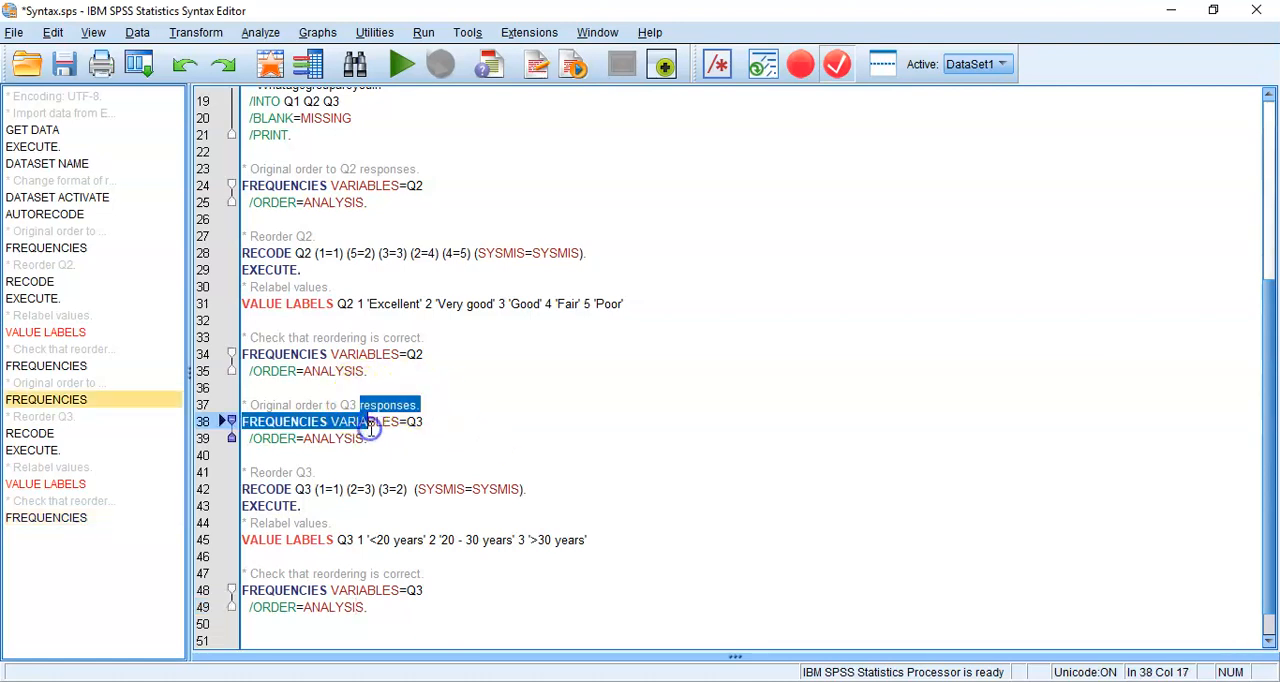
left_click_drag(316, 489, 301, 506)
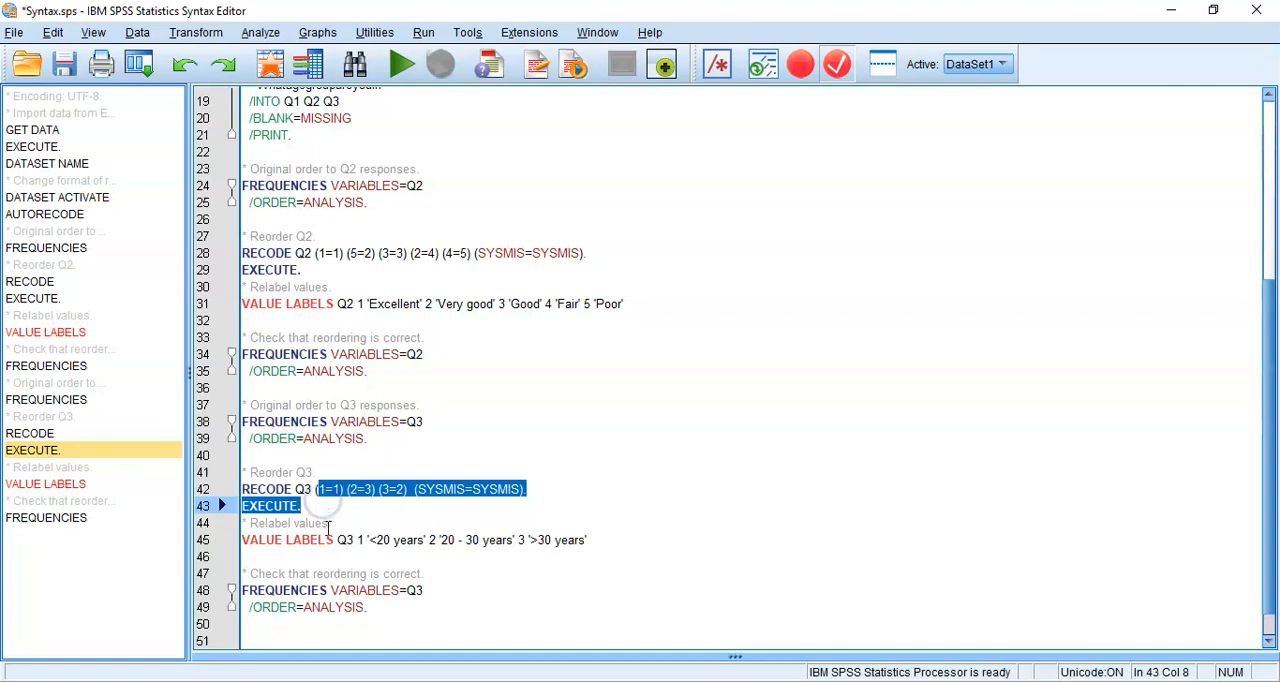
left_click(332, 541)
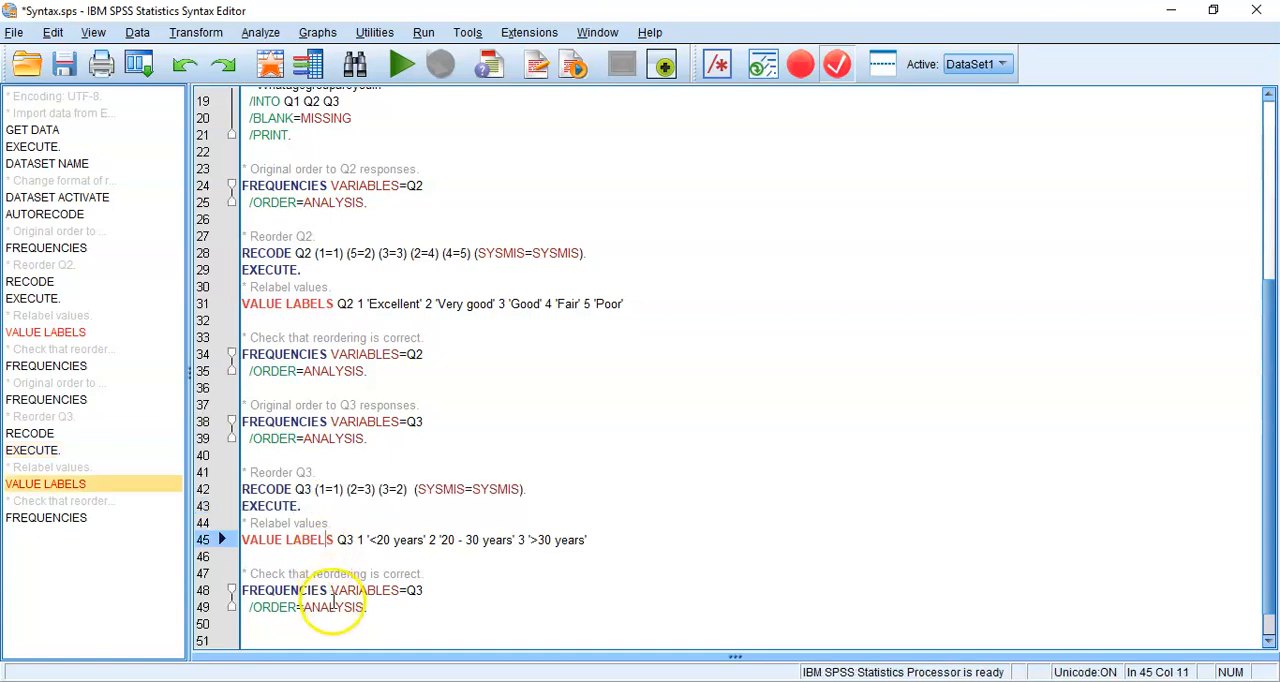
left_click(347, 390)
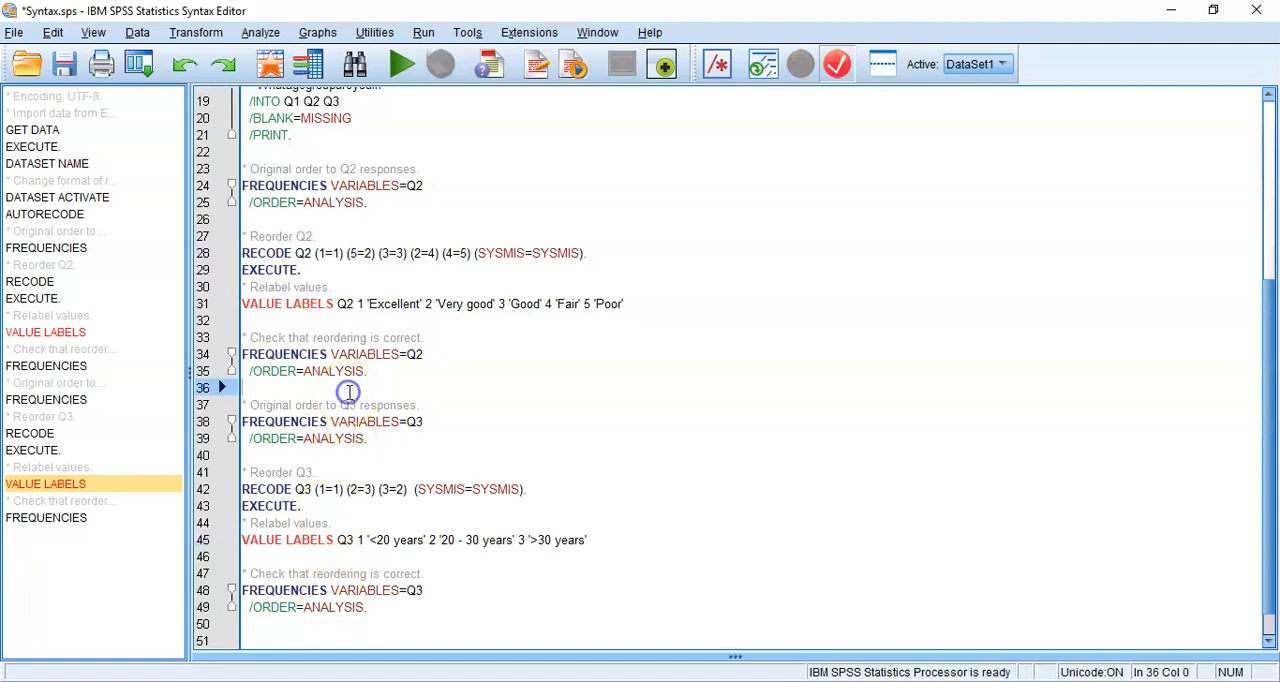
key("shift+Down")
key("shift+Down")
key("shift+Down")
key("shift+Down")
key("shift+Down")
key("shift+Down")
key("shift+Down")
key("shift+Down")
key("shift+Down")
key("shift+Down")
key("shift+Down")
key("shift+Down")
key("shift+Down")
key("shift+Down")
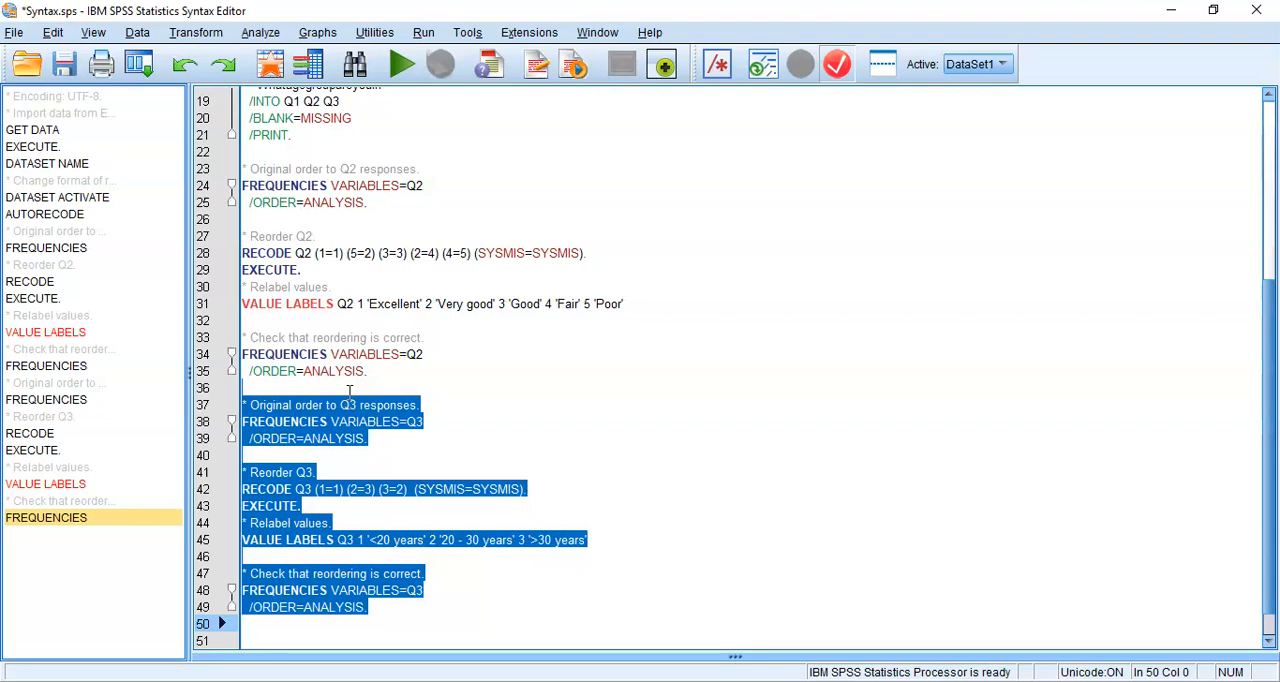
key("ctrl+r")
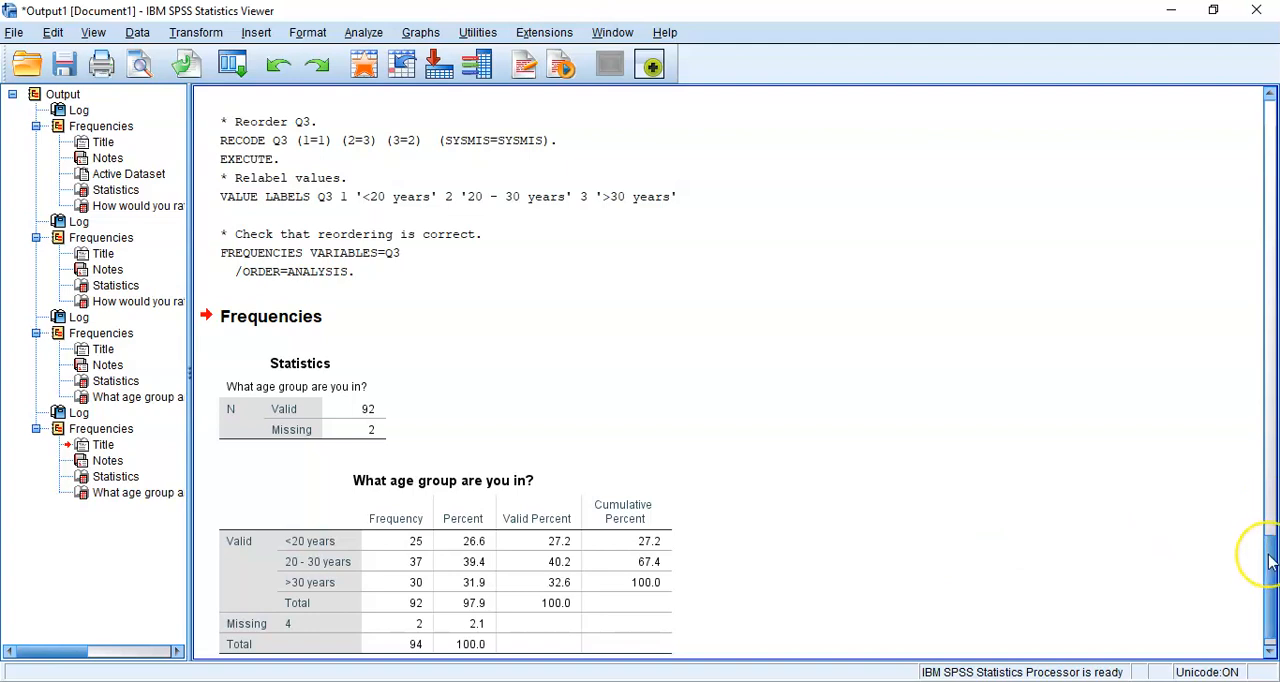
Compare the category order in the age group frequency tables from before and after the Q3 reordering
left_click_drag(1270, 562, 1270, 500)
left_click(812, 360)
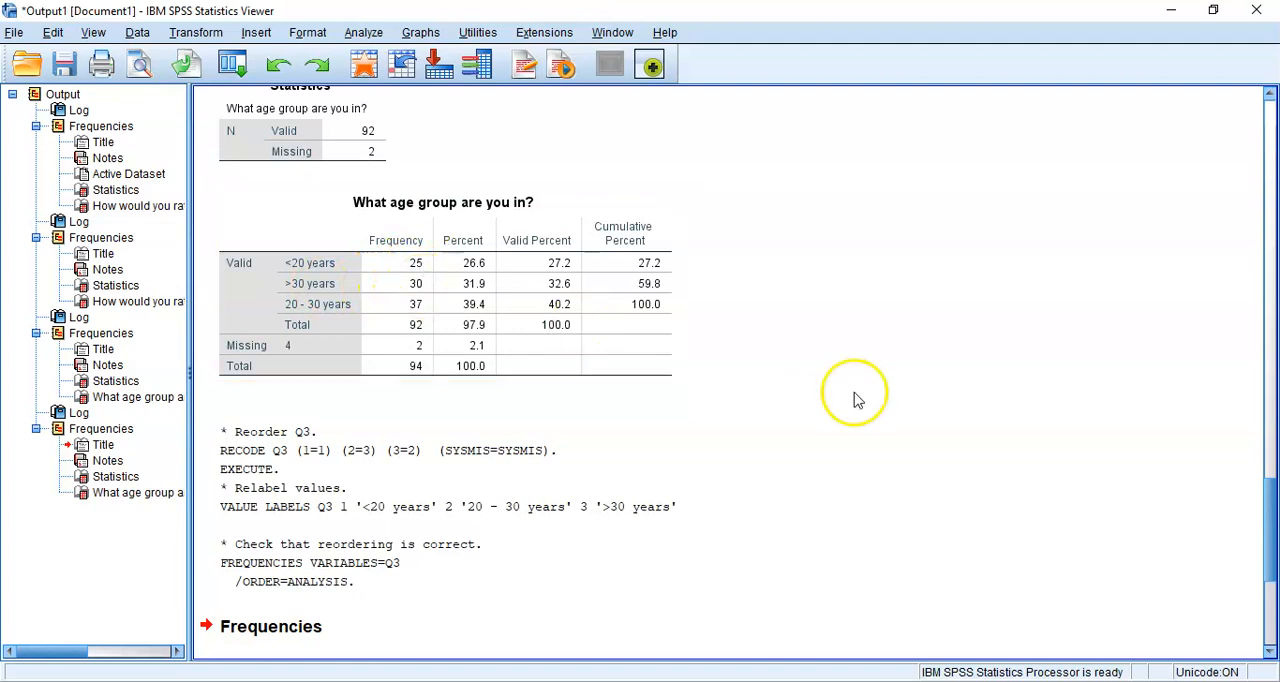
left_click_drag(1272, 522, 1274, 605)
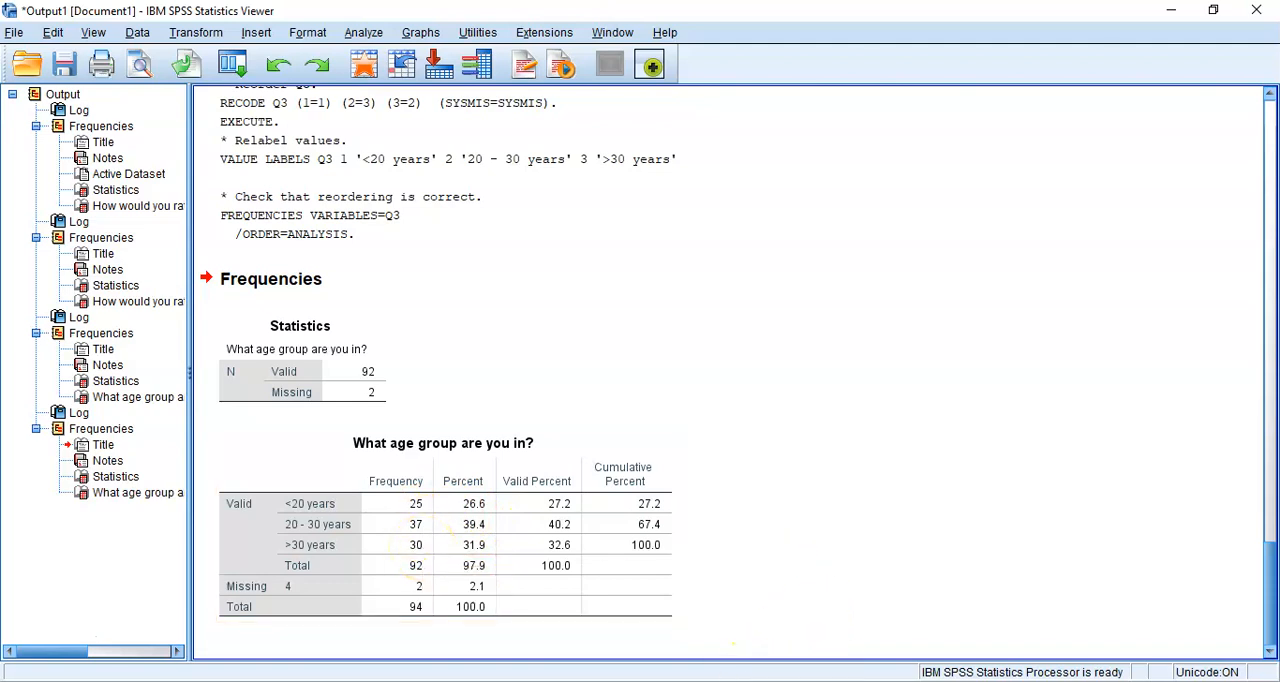
Check Q3's value labels in the dataset's variable definitions and close them without changes
mouse_move(713, 681)
left_click(871, 634)
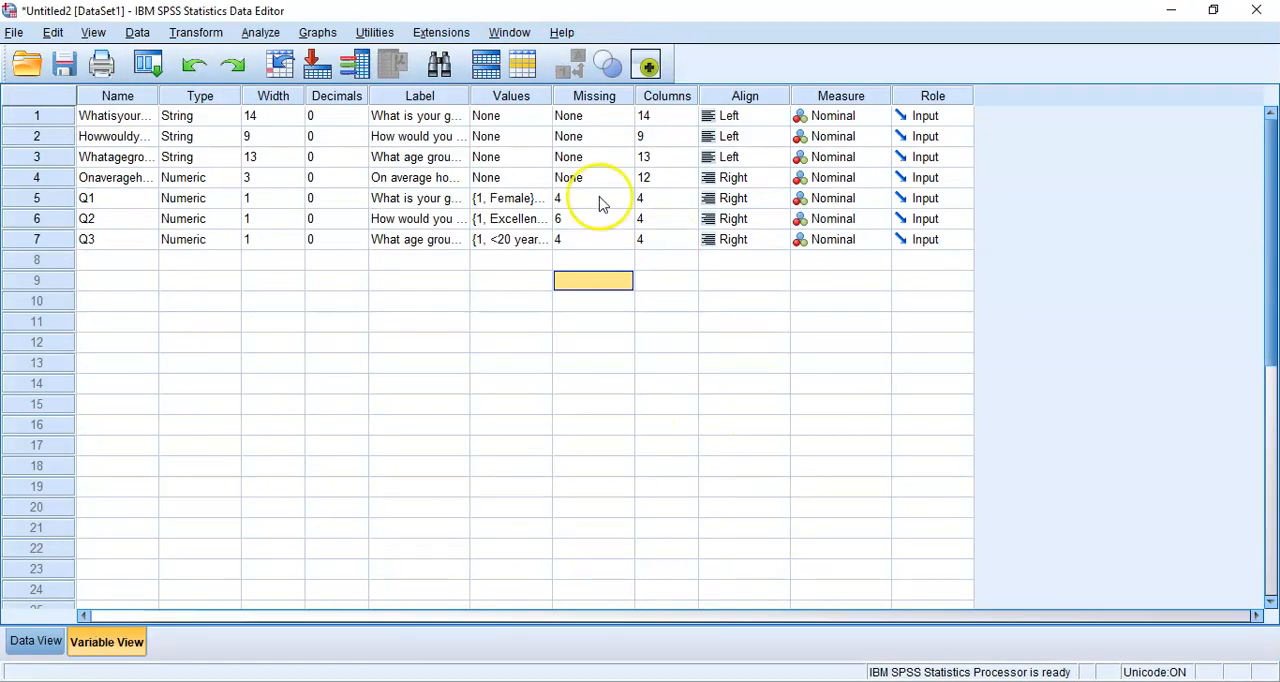
double_click(544, 241)
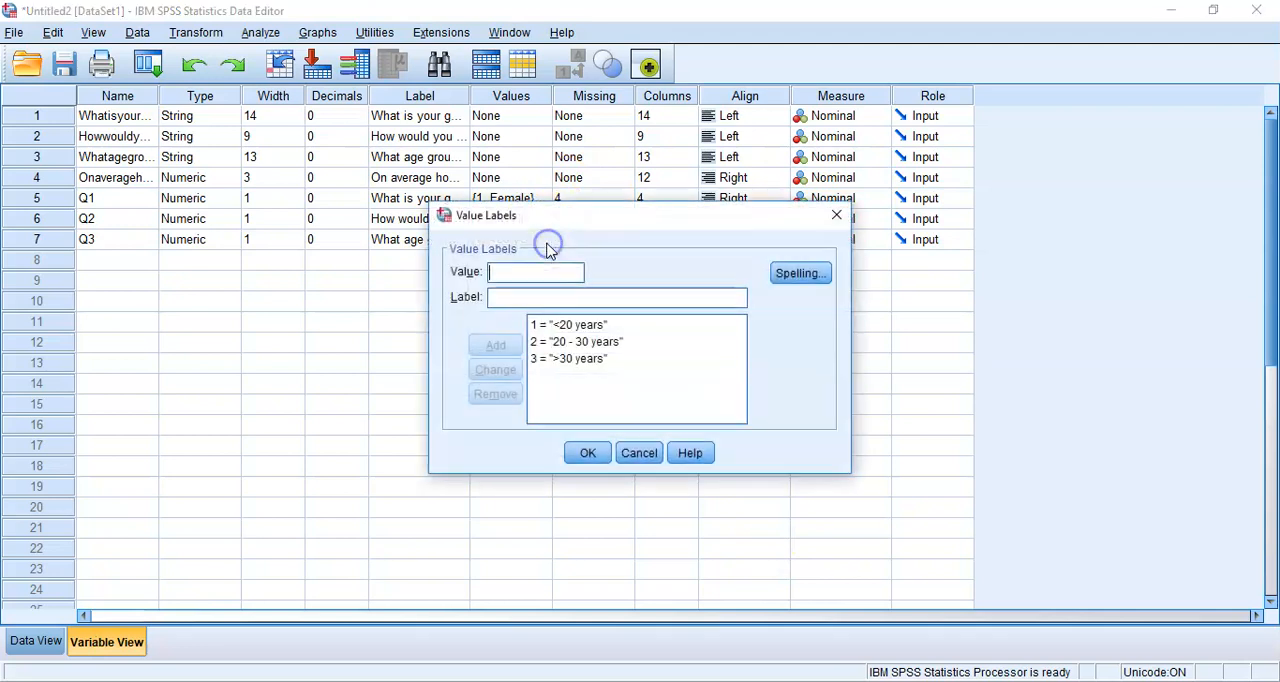
left_click(648, 358)
left_click(633, 452)
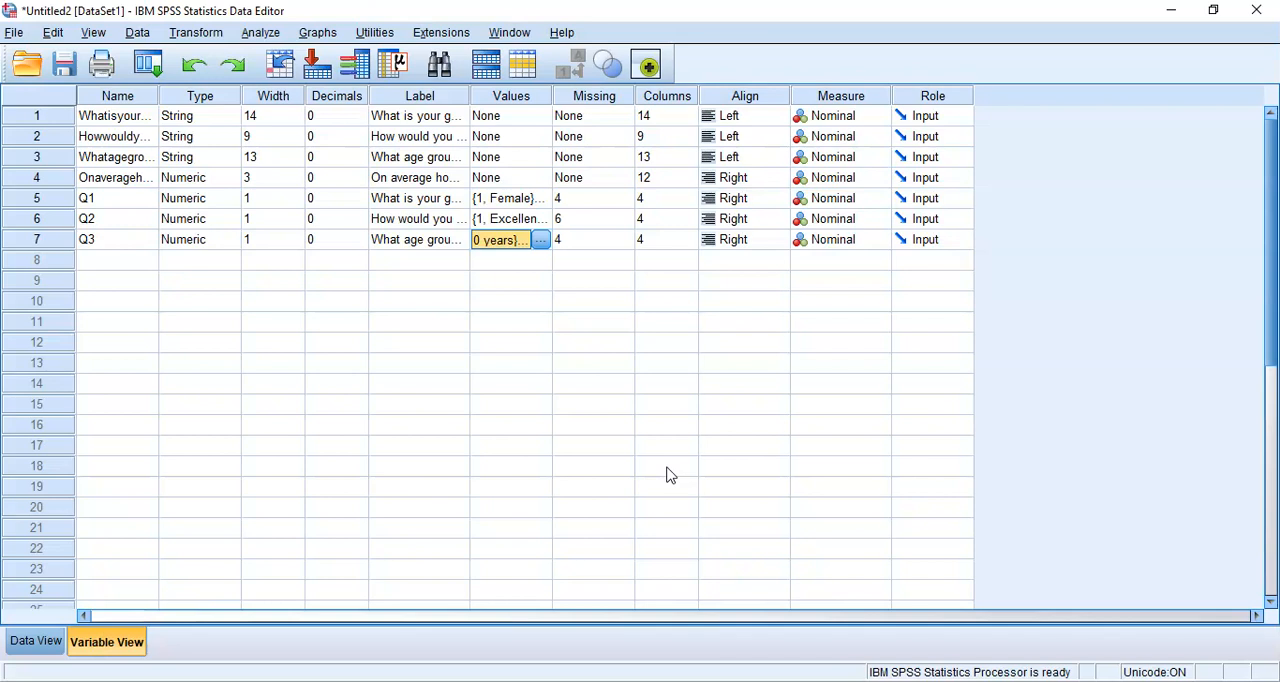
Return to the syntax file Syntax.sps and save it
left_click(662, 675)
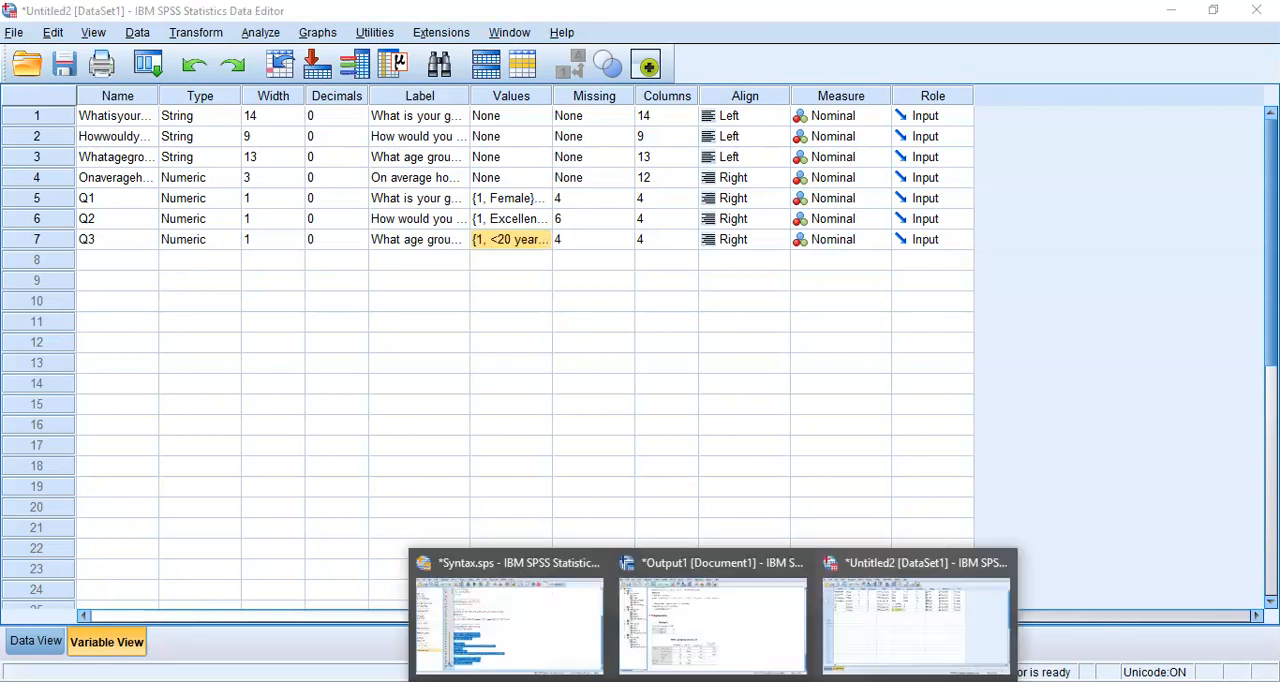
left_click(578, 632)
left_click(669, 457)
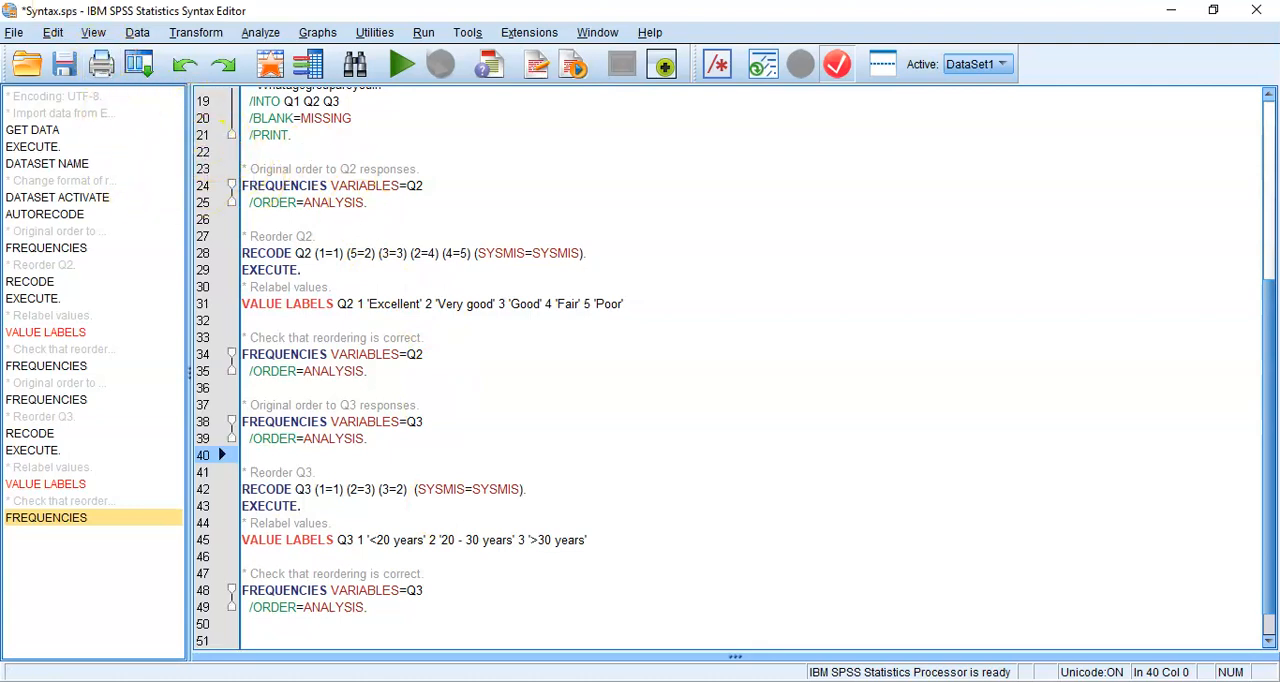
left_click(66, 68)
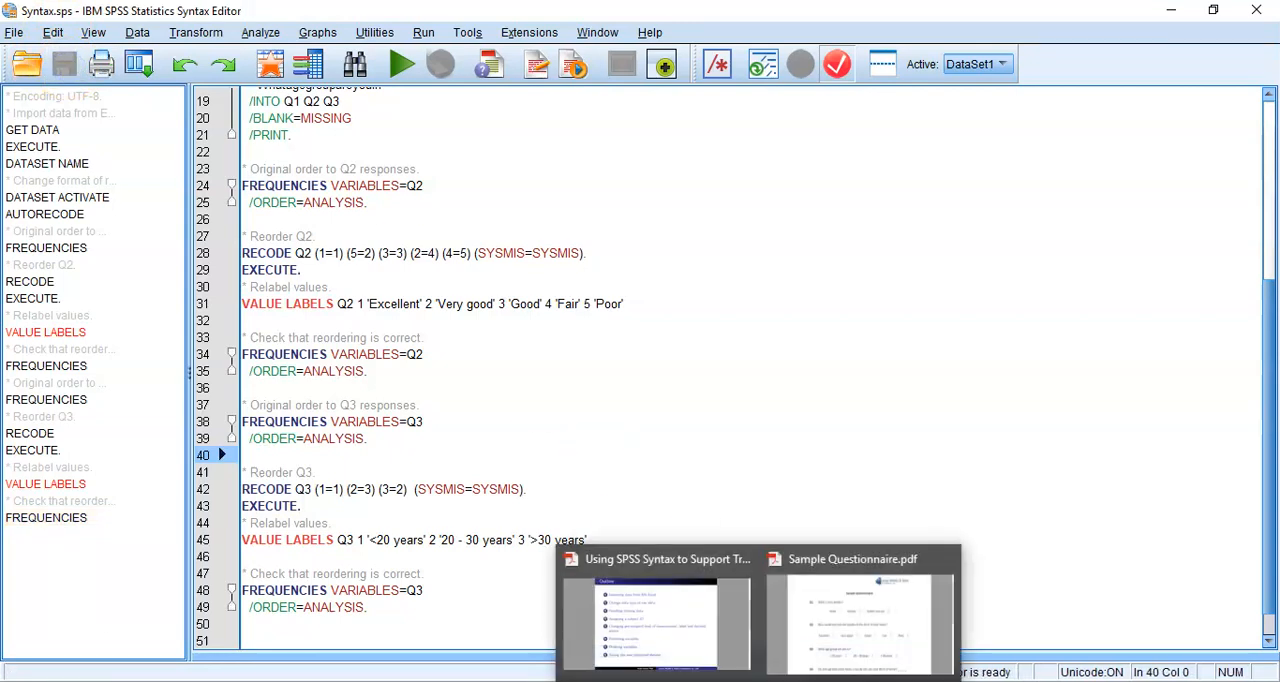
Switch to the "Using SPSS Syntax to Support Transparency in Data Manipulation Techniques" PDF in Adobe Acrobat Reader to view the outline
left_click(729, 655)
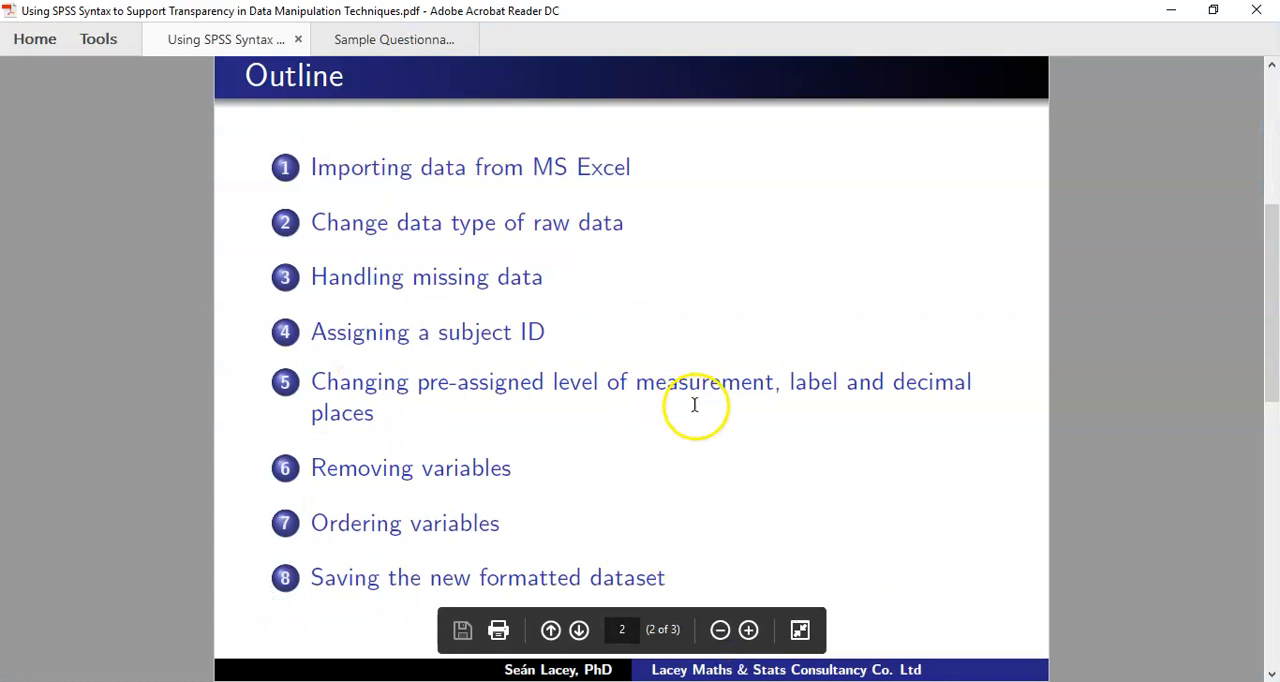